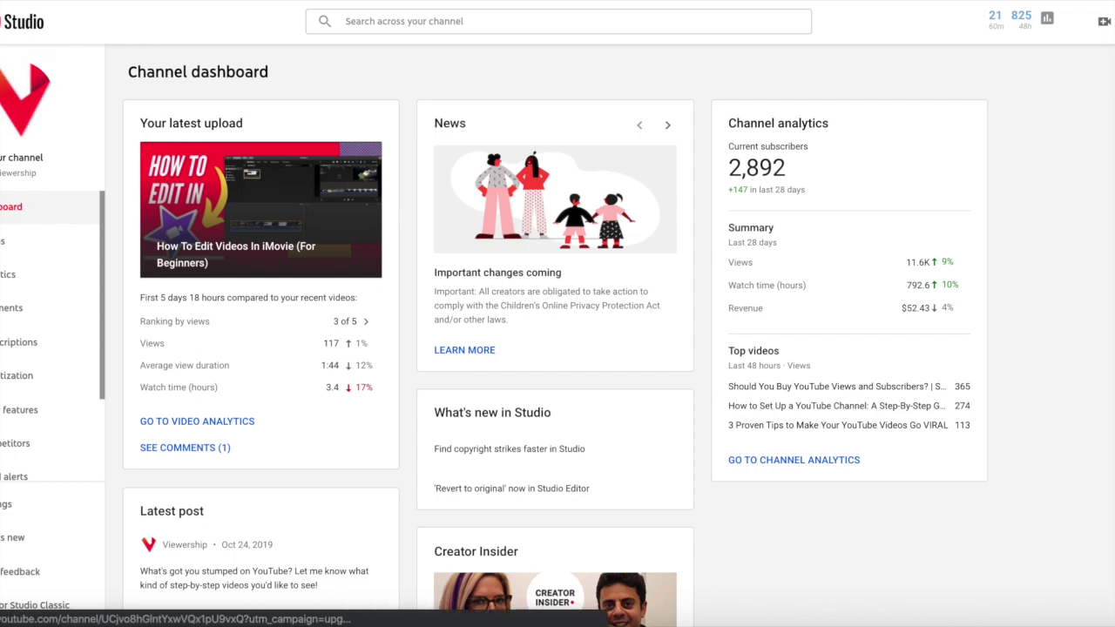
- Open the advanced video details of the uploaded video "Thumbnails 2020"
click(2, 247)
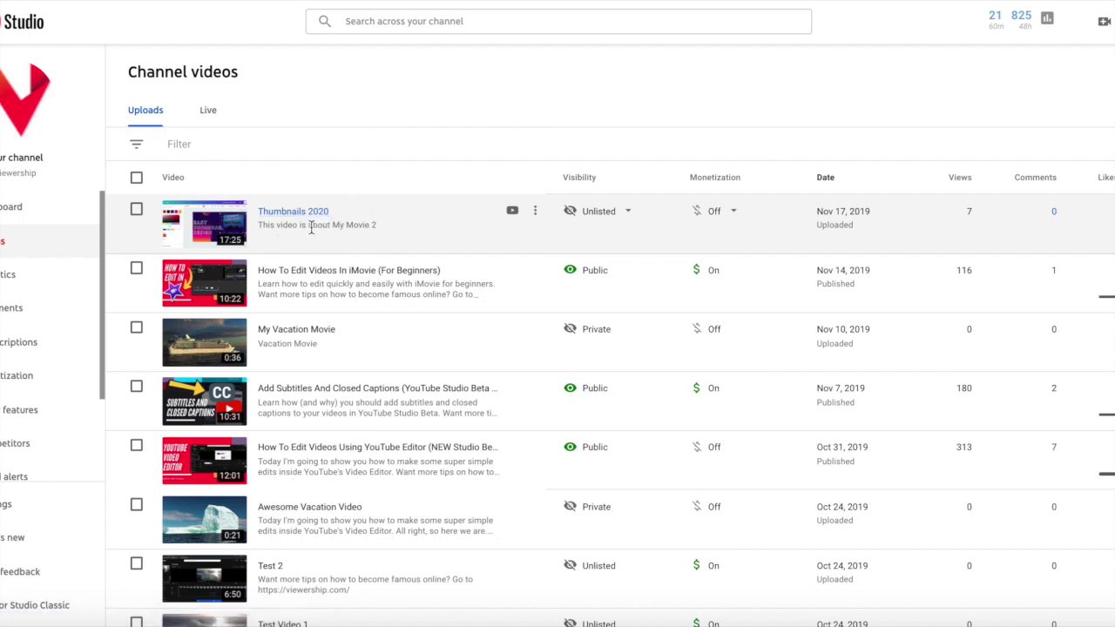
click(283, 217)
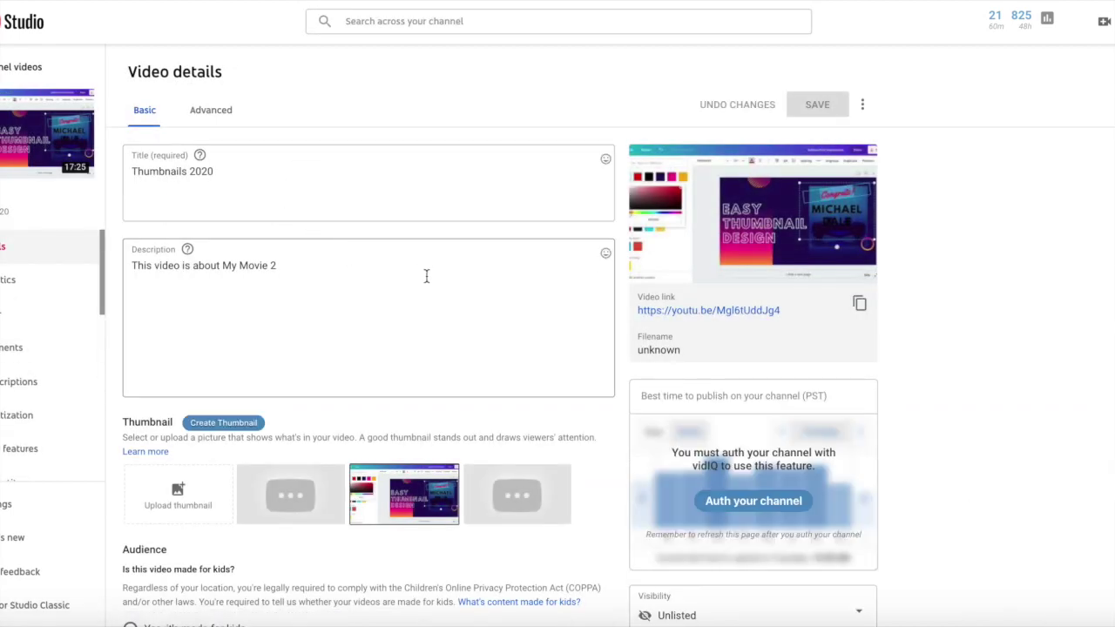
scroll(426, 276, down, 8)
scroll(427, 282, up, 8)
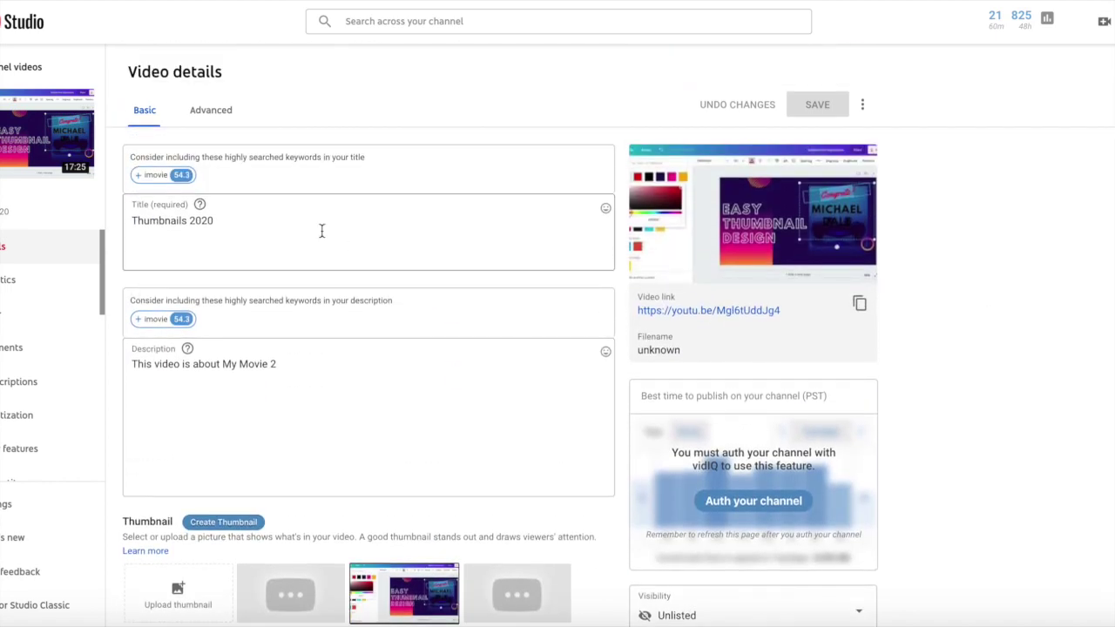
scroll(322, 232, down, 1)
scroll(322, 232, down, 3)
scroll(321, 239, up, 5)
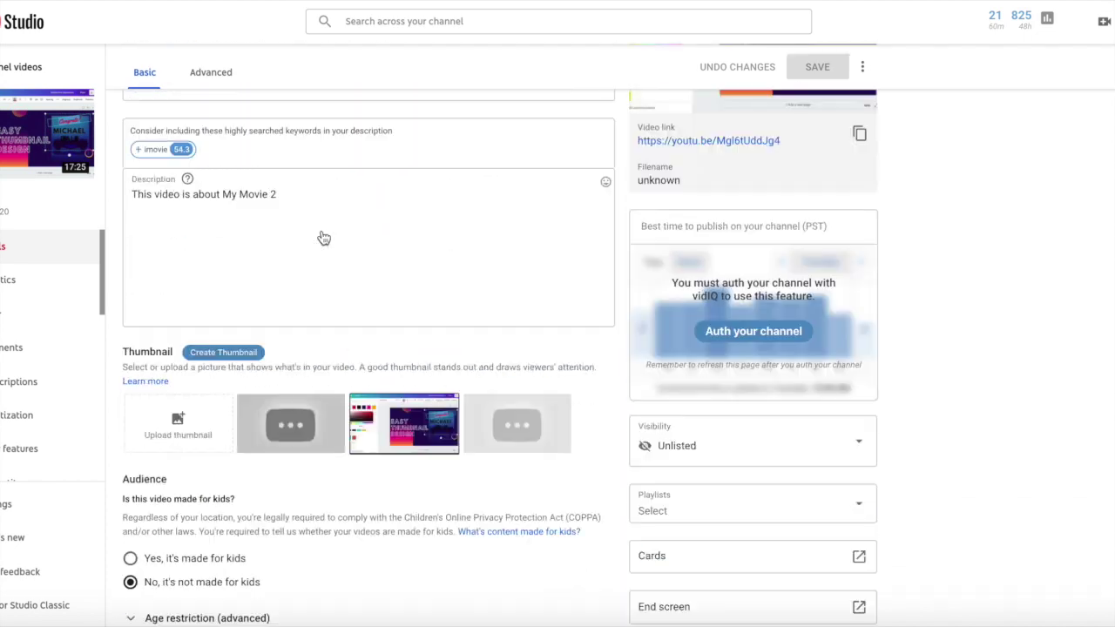
click(209, 116)
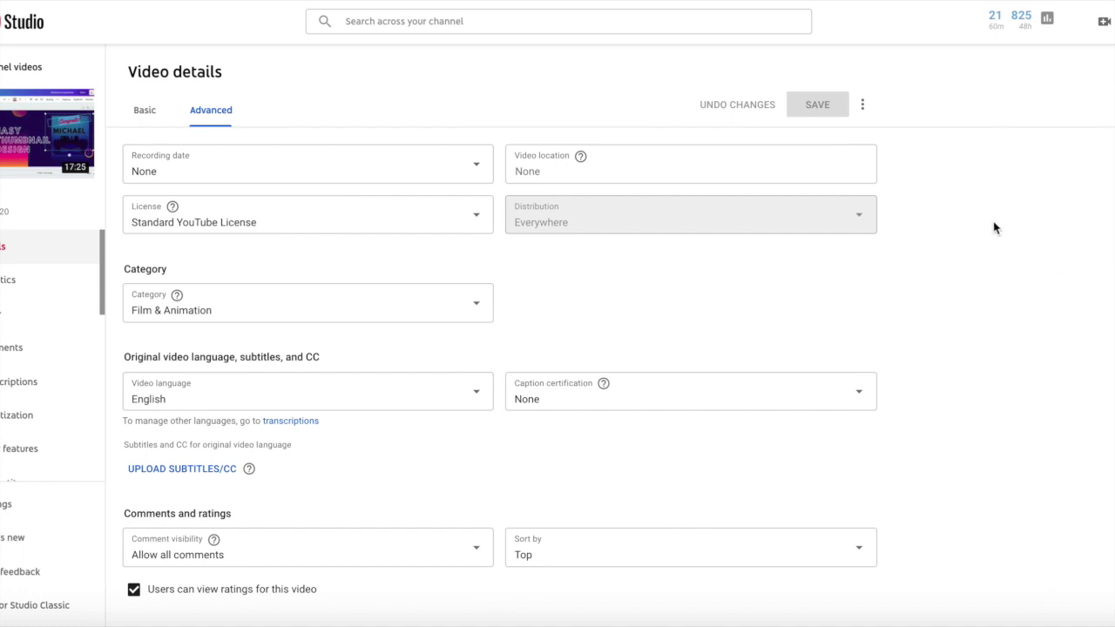
- Upload Thumbnails 2020.srt from the Downloads folder as the with-timing subtitle file for the original video language
click(192, 470)
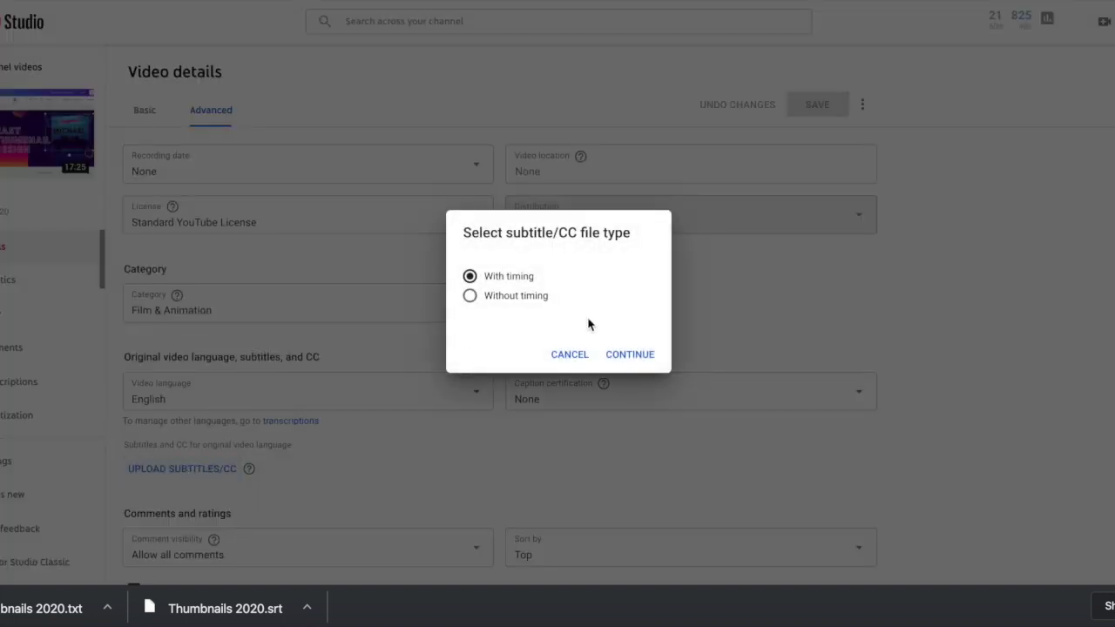
click(511, 302)
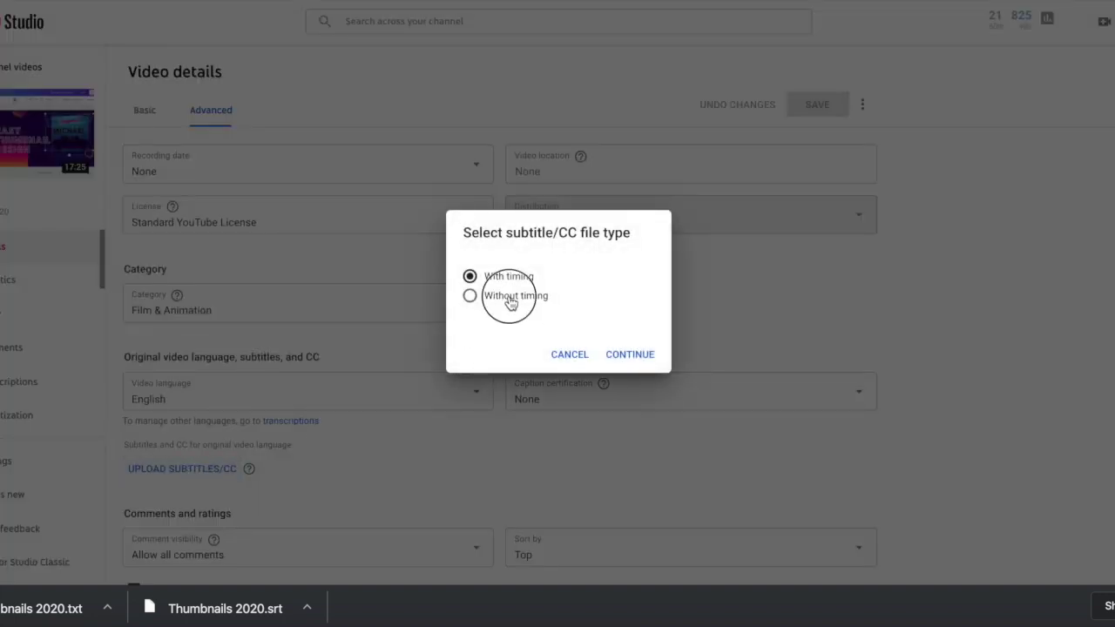
click(645, 357)
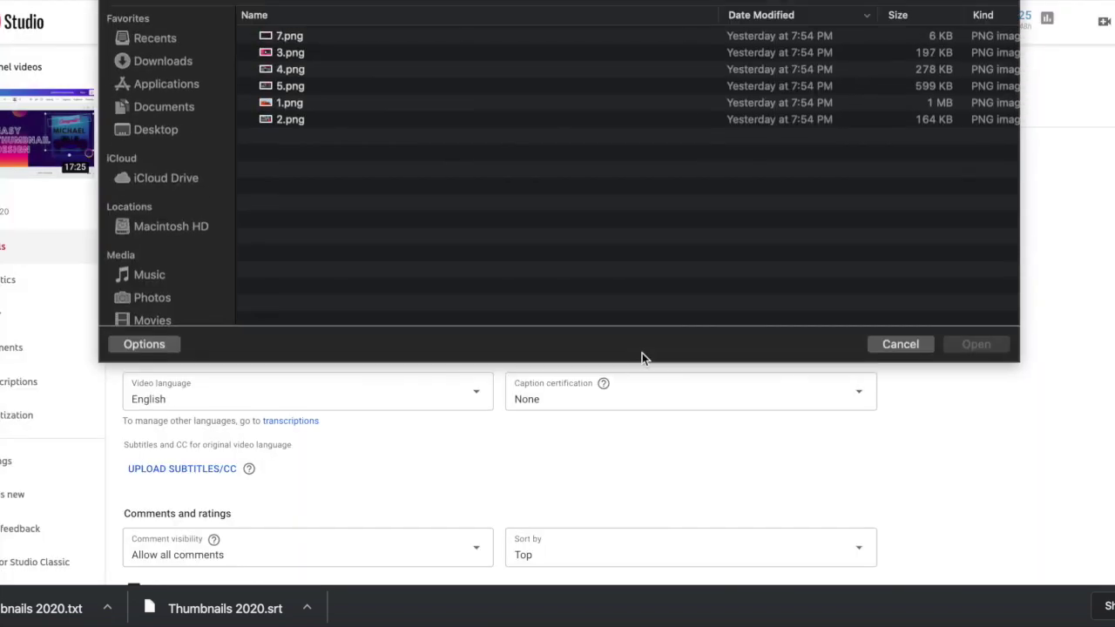
click(165, 62)
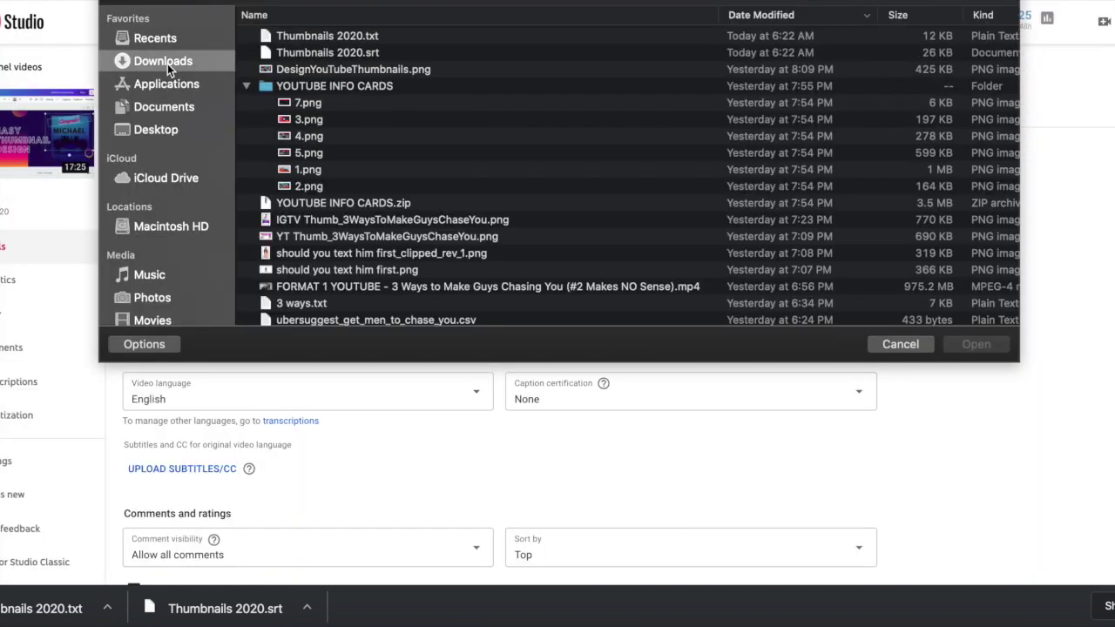
click(321, 54)
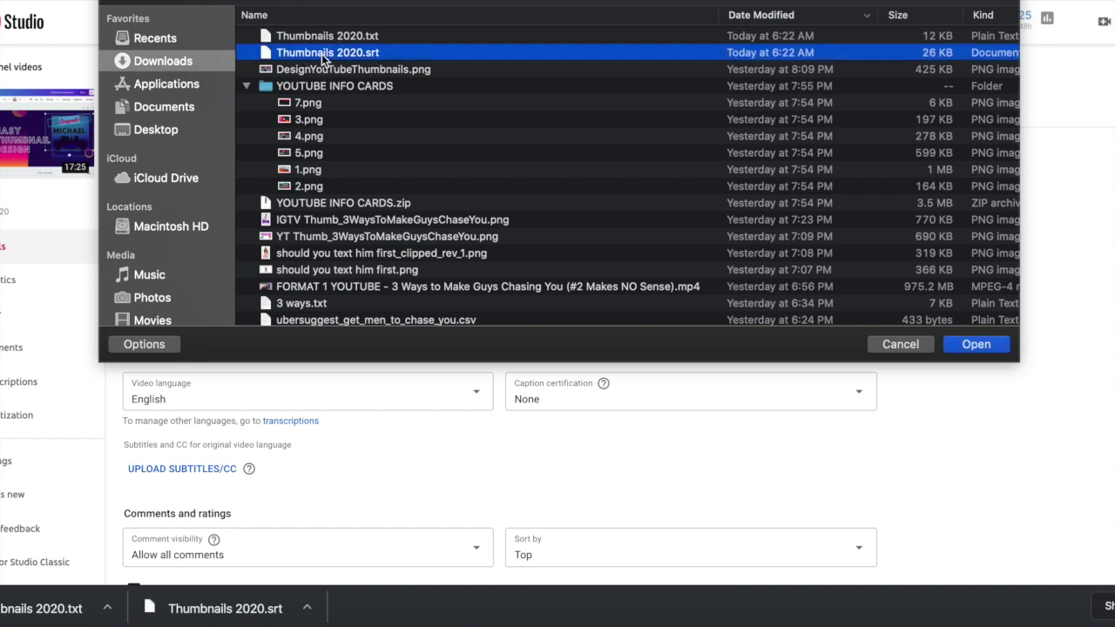
click(986, 350)
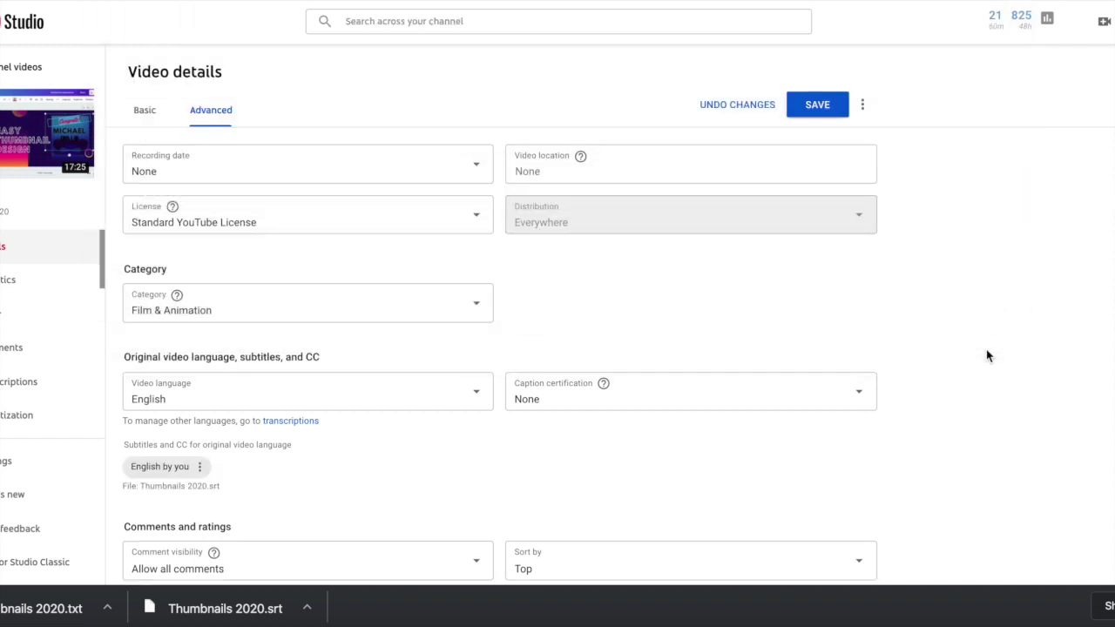
- Save the video details with the uploaded English subtitles
scroll(987, 349, down, 1)
scroll(987, 349, down, 2)
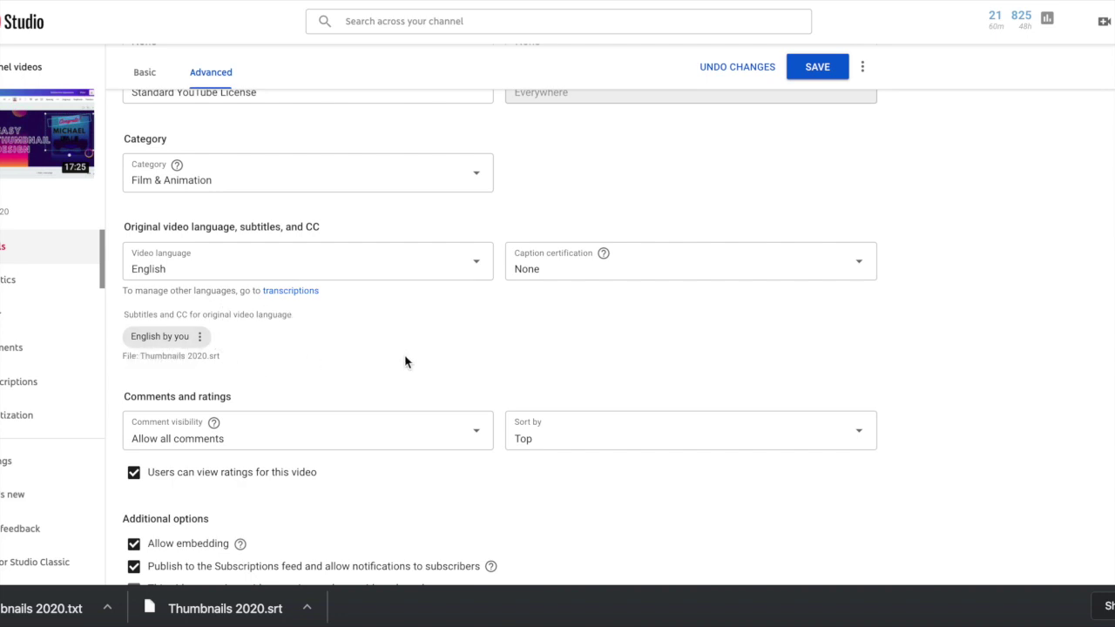
scroll(406, 363, down, 3)
scroll(405, 363, up, 5)
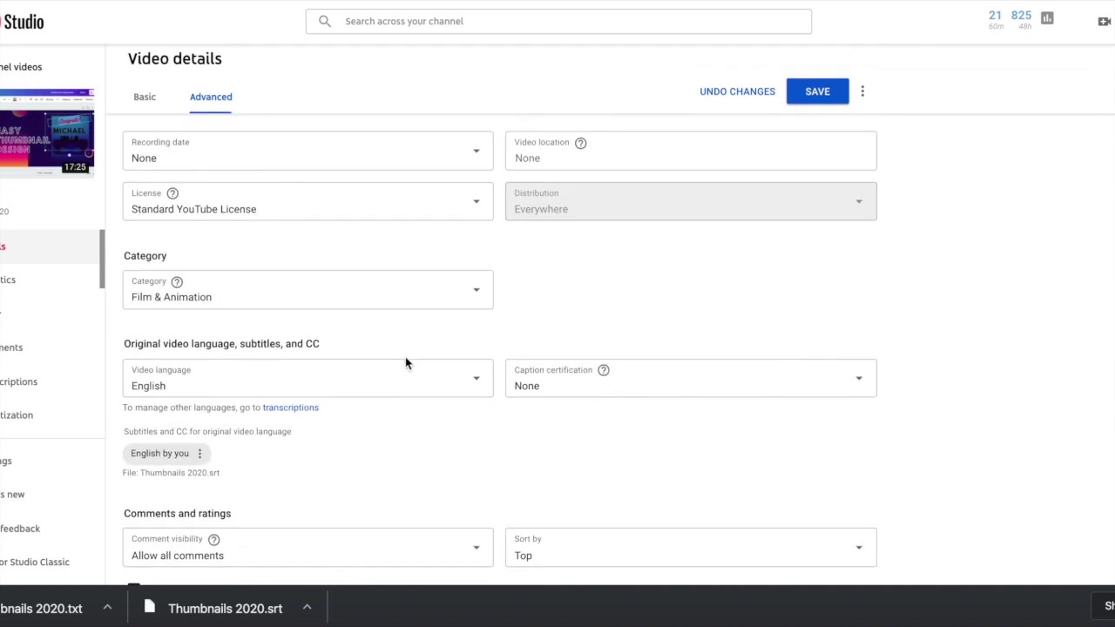
click(795, 96)
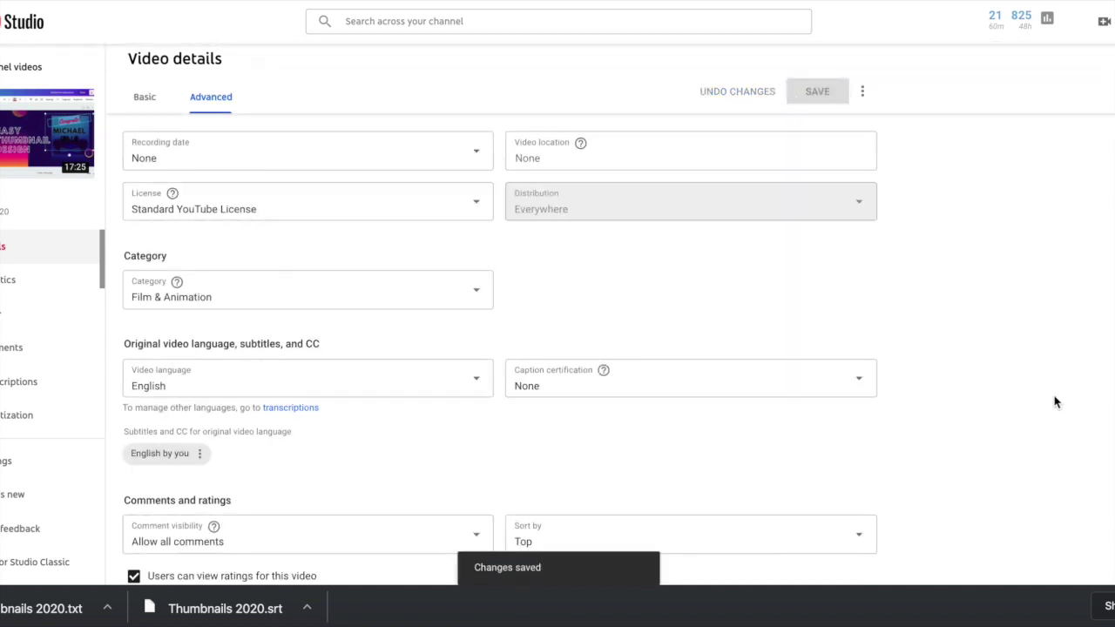
- Go to the video's transcriptions and add French as a subtitle language
scroll(1021, 364, down, 1)
scroll(1021, 364, down, 1)
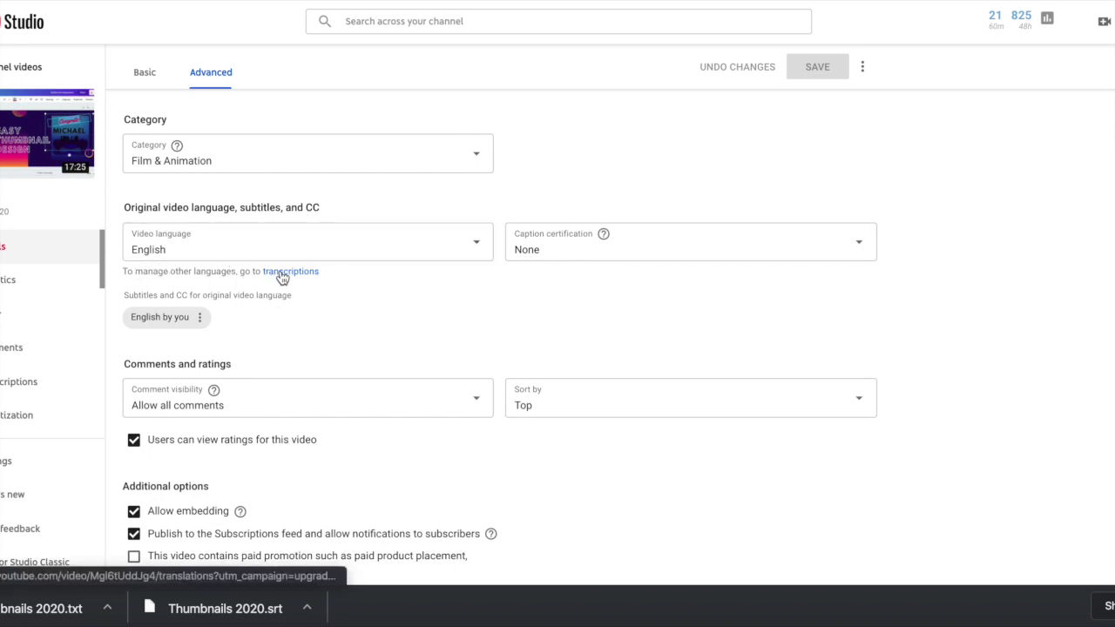
click(282, 272)
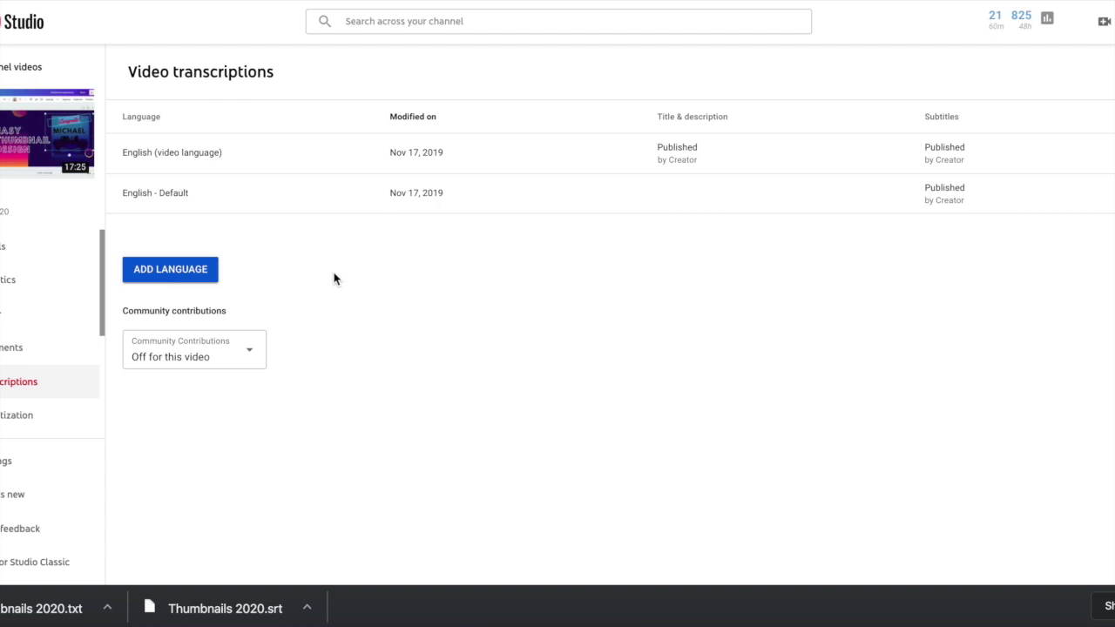
click(148, 278)
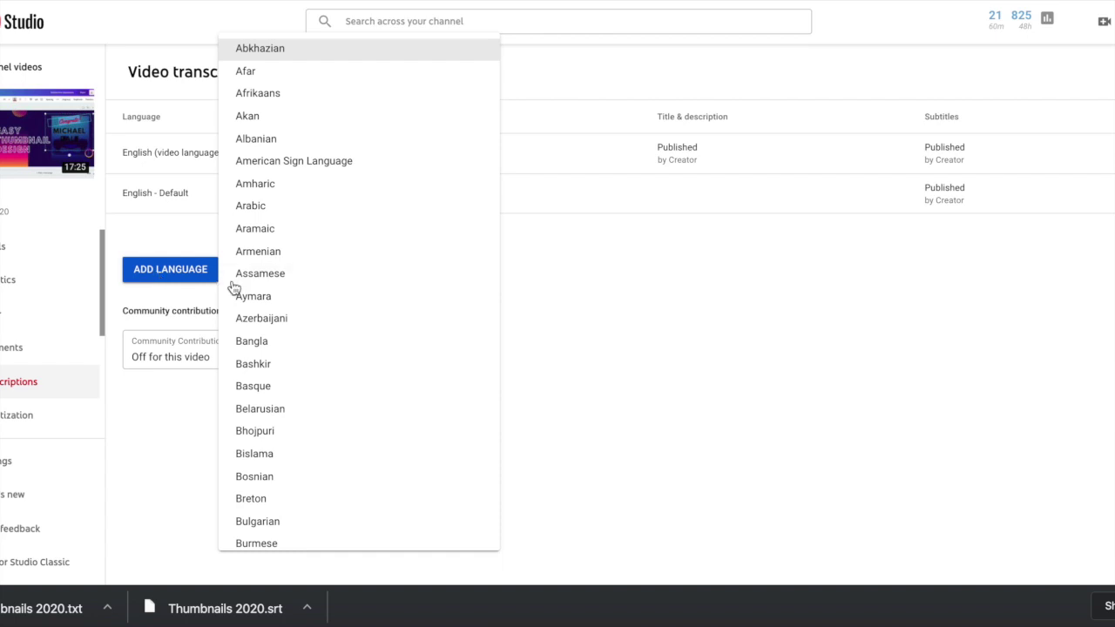
click(732, 338)
click(151, 276)
text(fr)
key(Return)
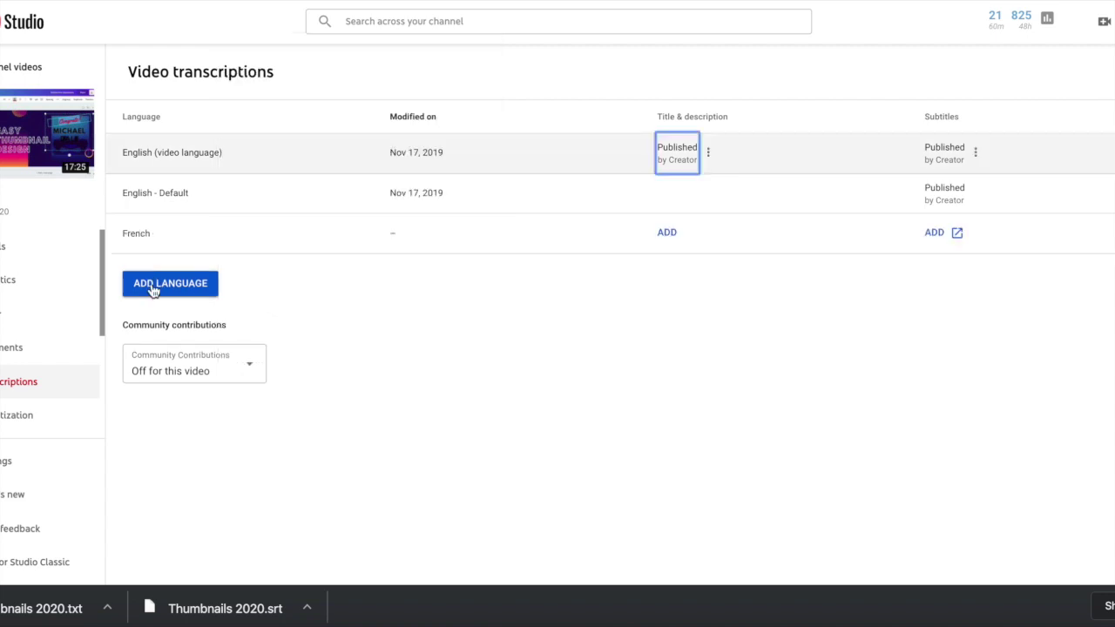
- Add German and Russian to the video's transcription languages
click(151, 285)
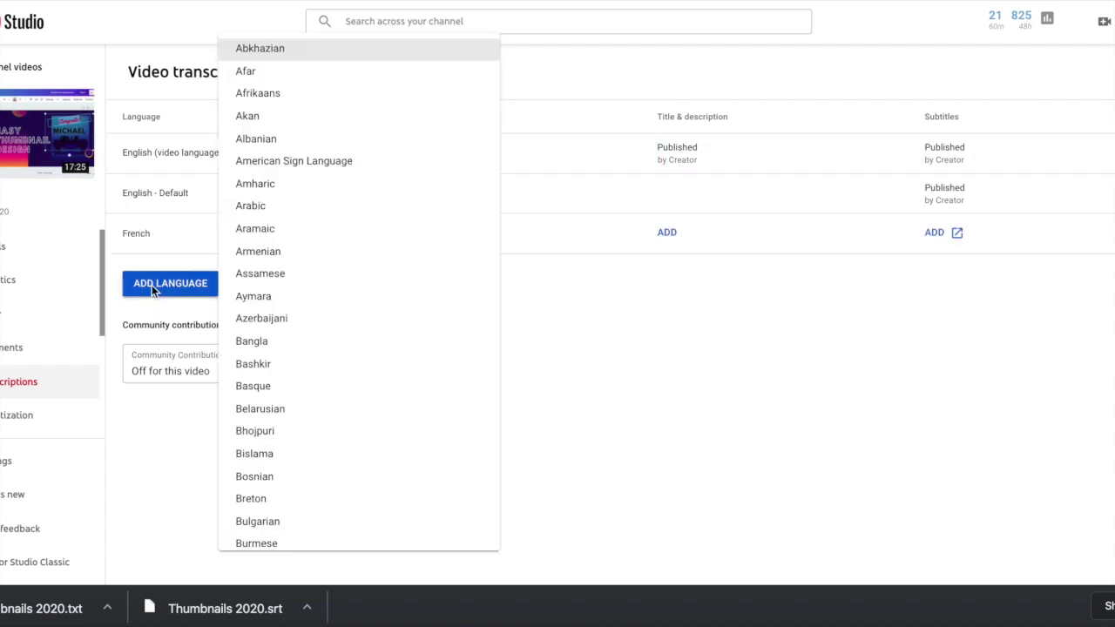
text(ger)
key(Return)
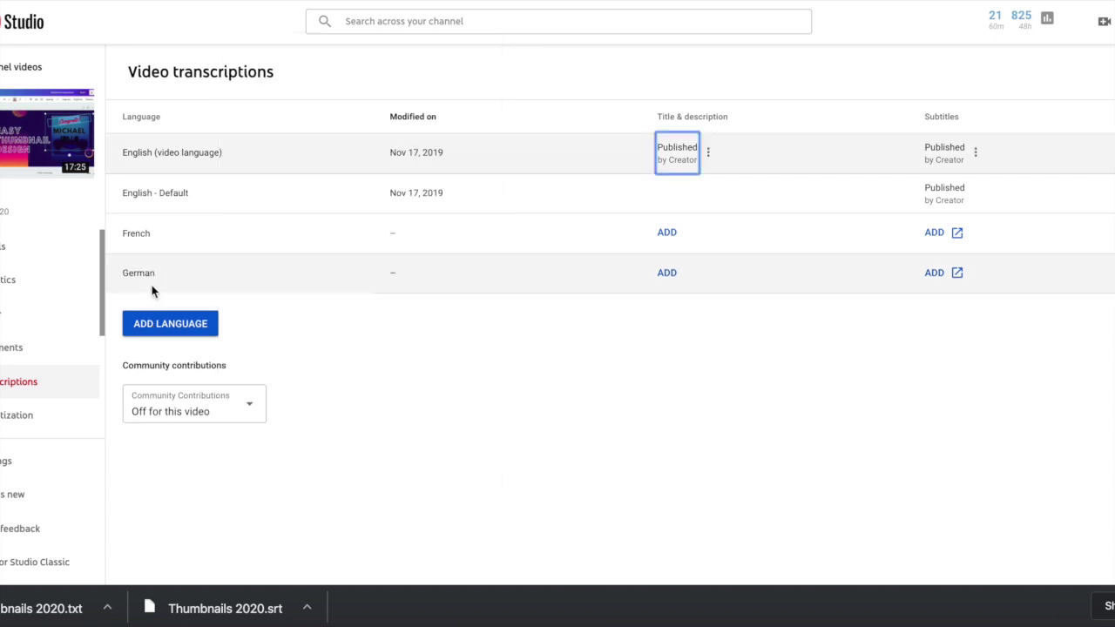
click(149, 323)
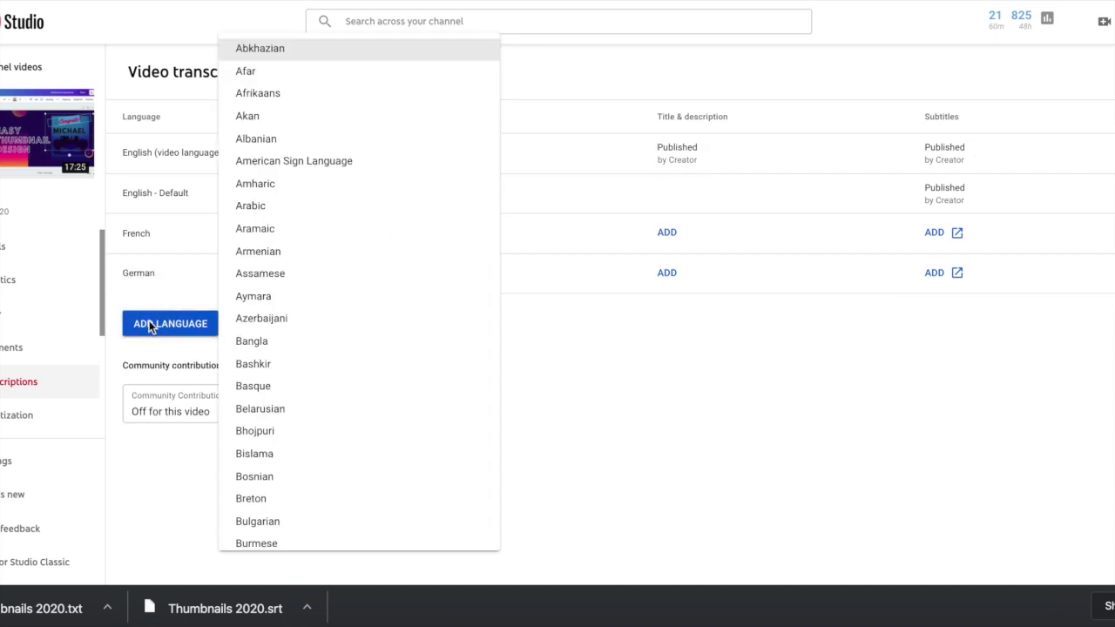
text(rus)
key(Return)
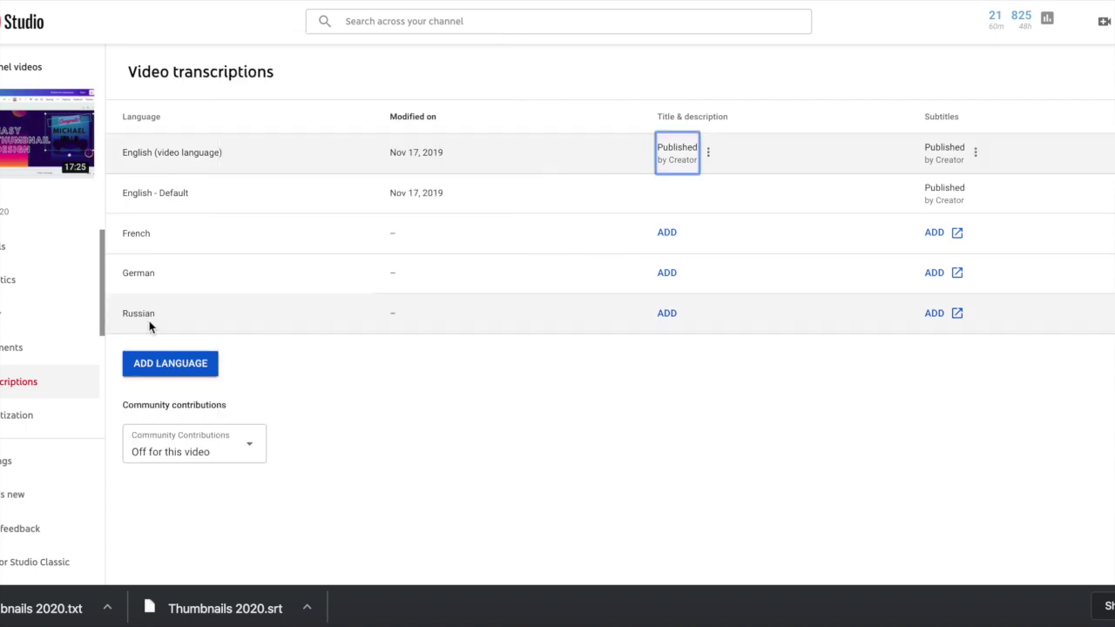
- Add Spanish and Portuguese to the video's transcription languages
click(162, 367)
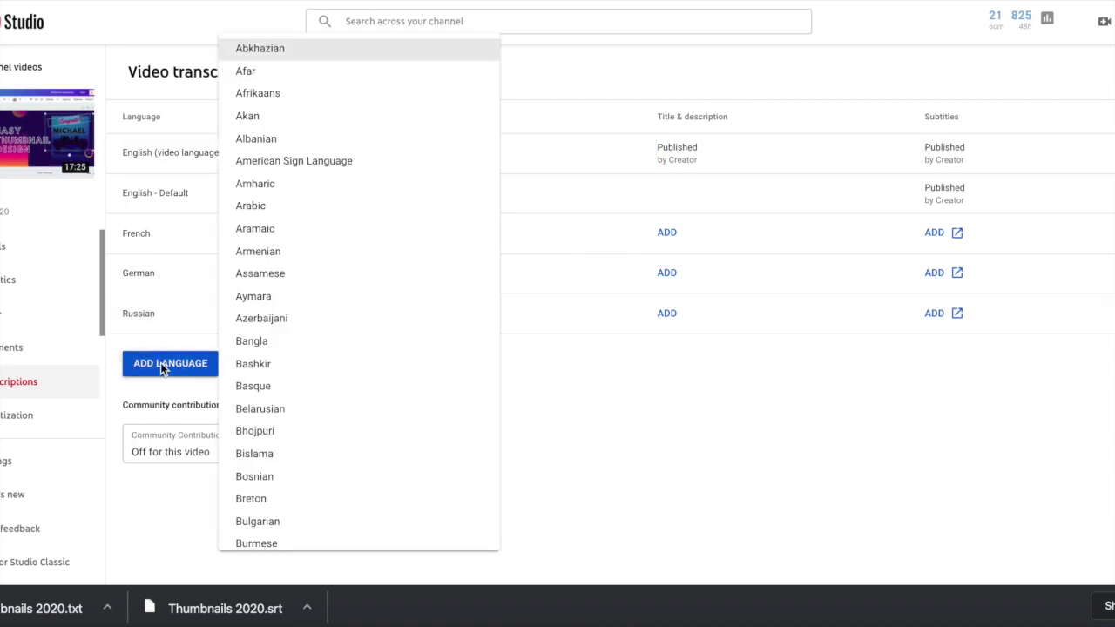
text(spa)
key(Return)
click(149, 405)
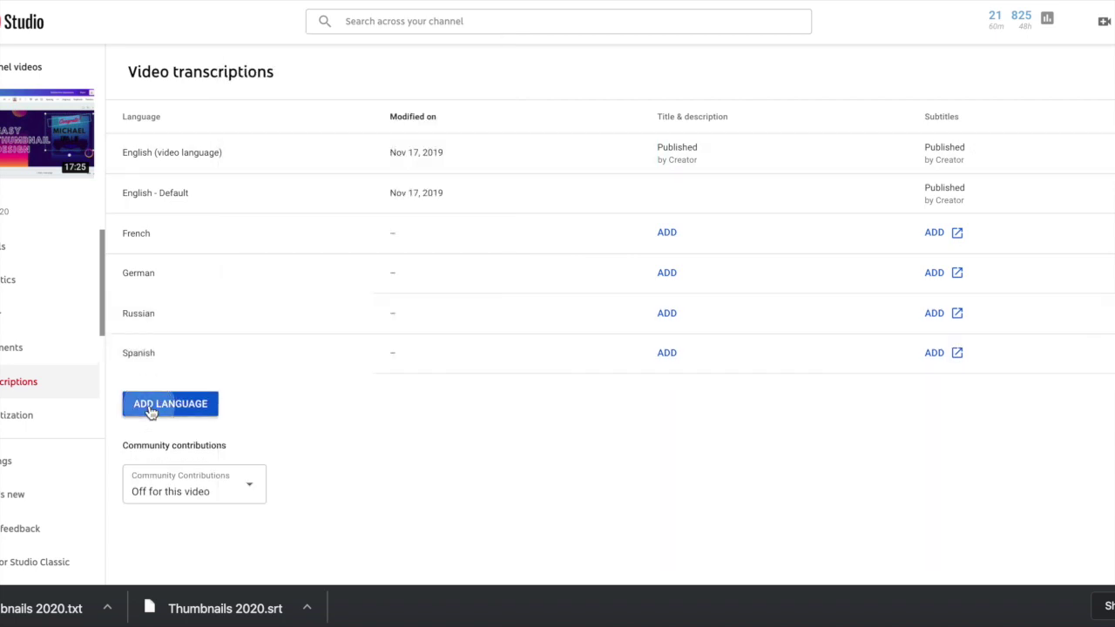
text(por)
key(Return)
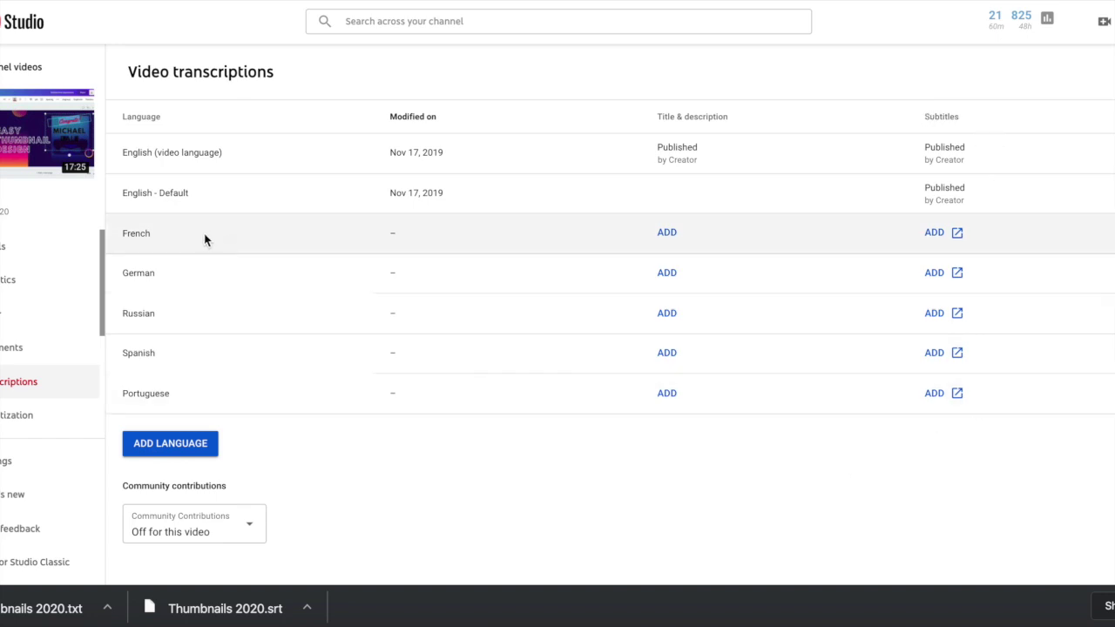
- Open the add-subtitles pages for French, German, Russian, Spanish and Portuguese, and return to the video transcriptions
click(932, 235)
click(925, 272)
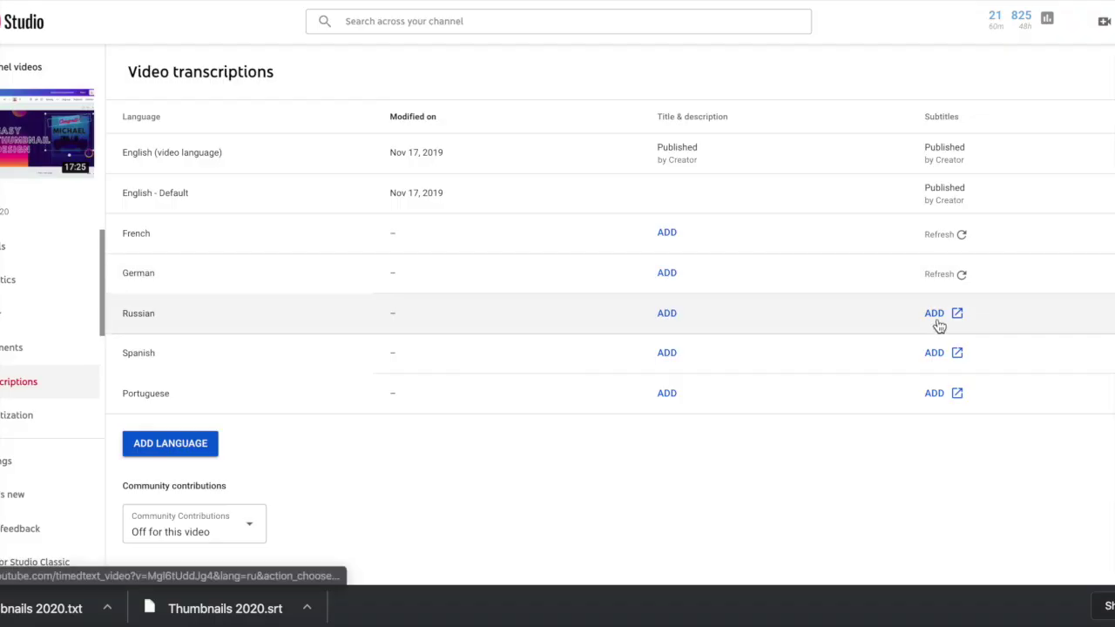
click(939, 322)
click(153, 1)
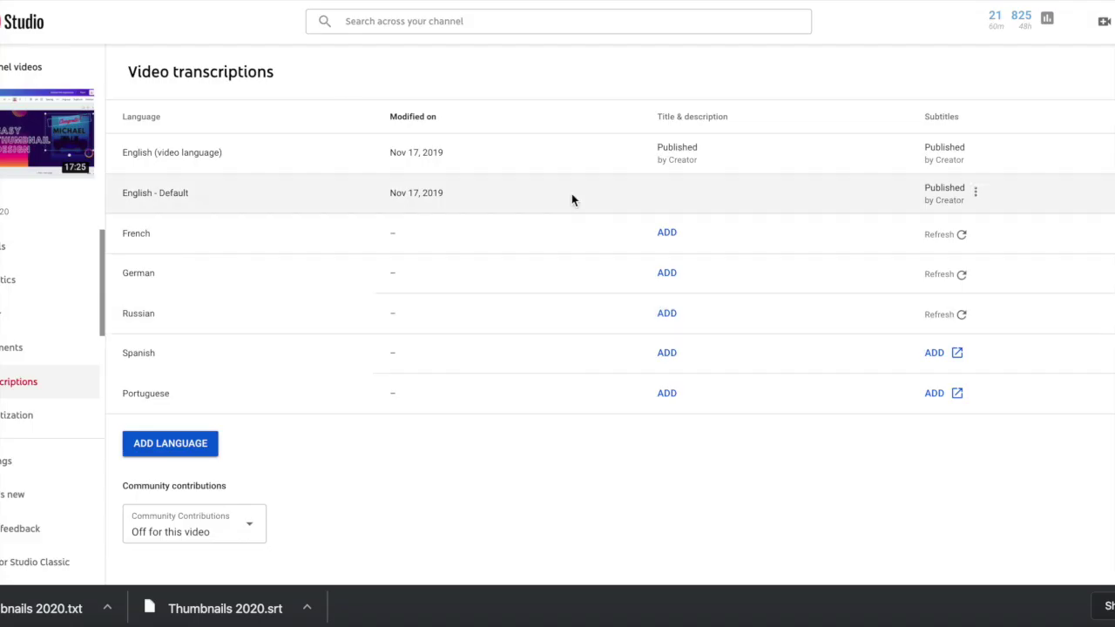
click(939, 352)
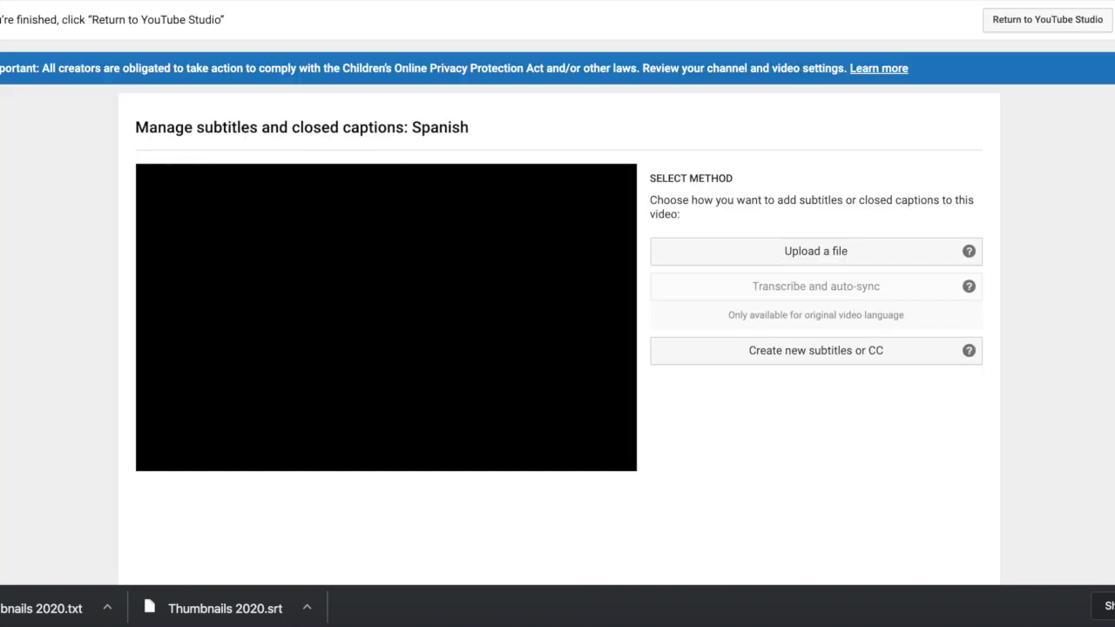
click(154, 2)
click(929, 392)
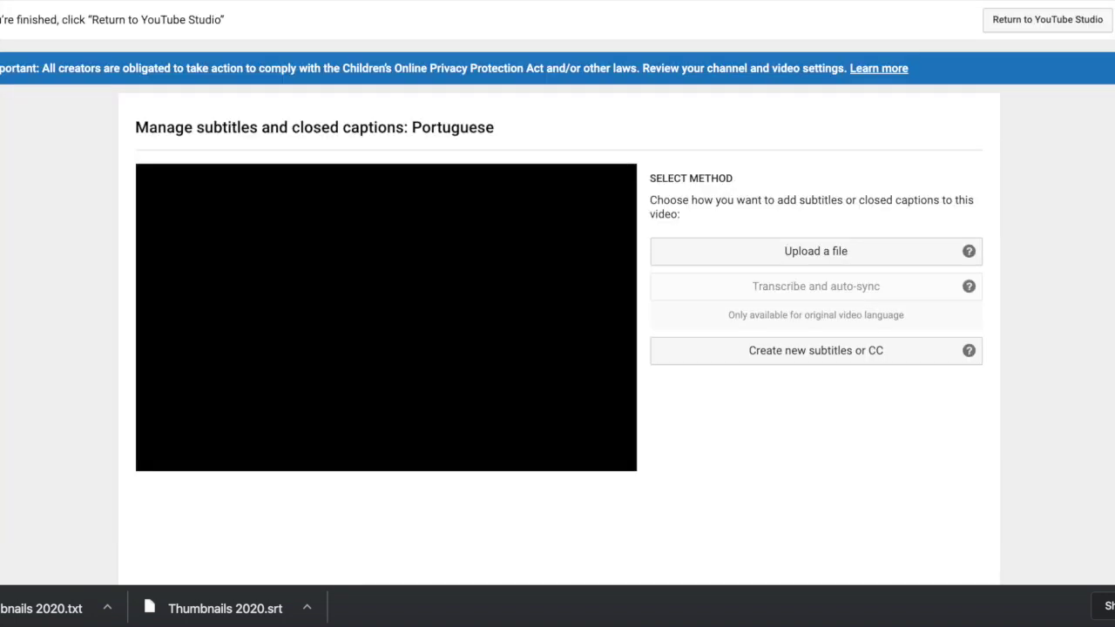
click(153, 2)
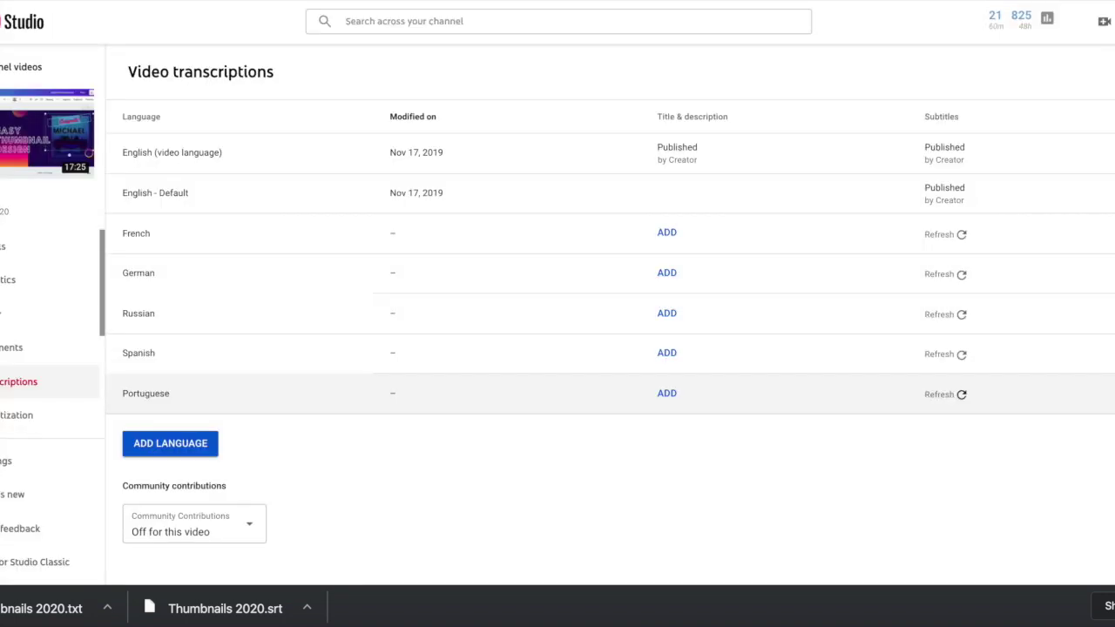
- Create new French subtitles on the French subtitle page and autotranslate them from English
key(ctrl+Tab)
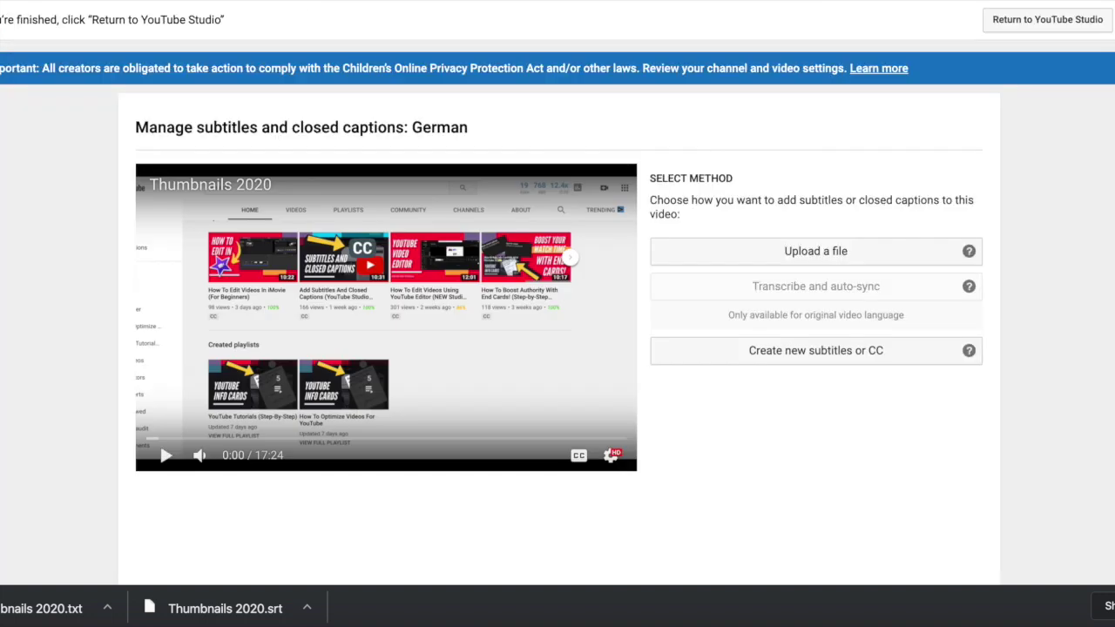
key(ctrl+Tab)
click(858, 361)
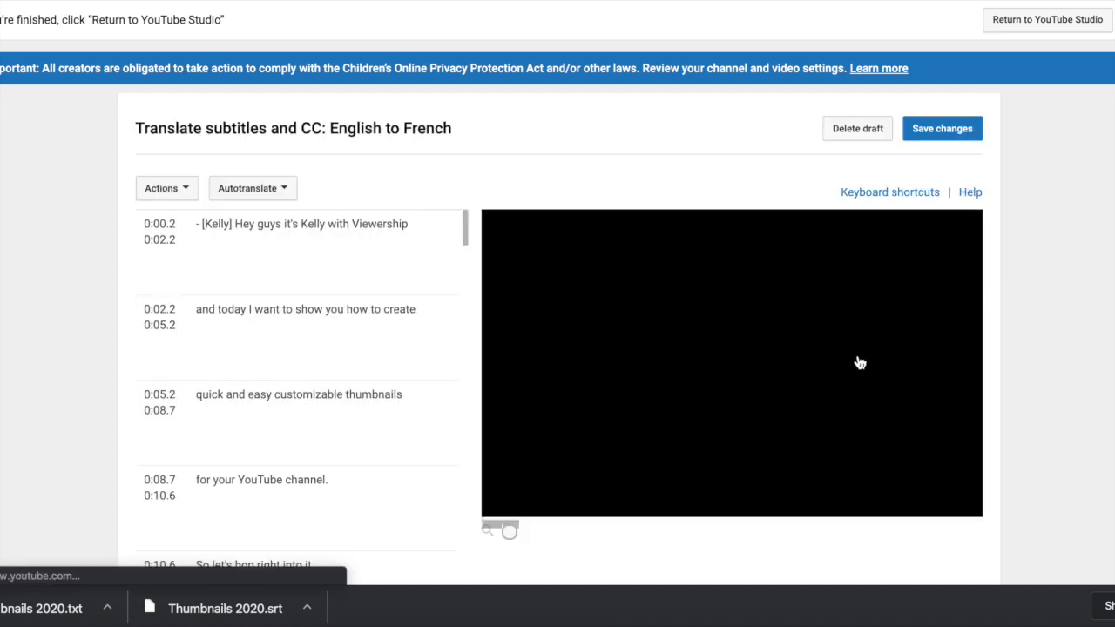
click(244, 192)
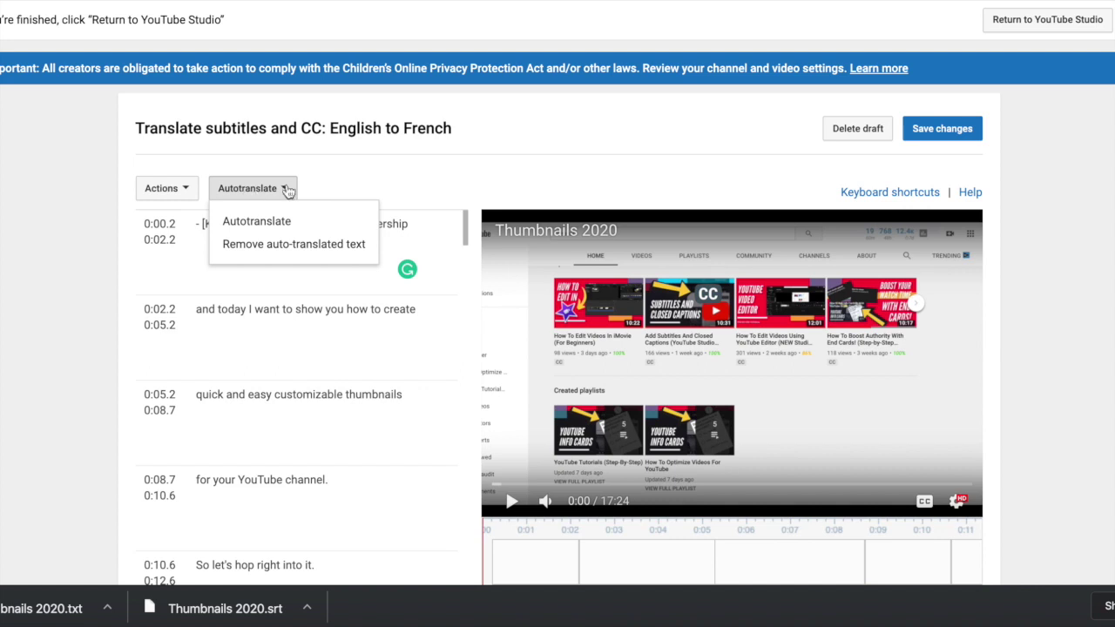
click(255, 223)
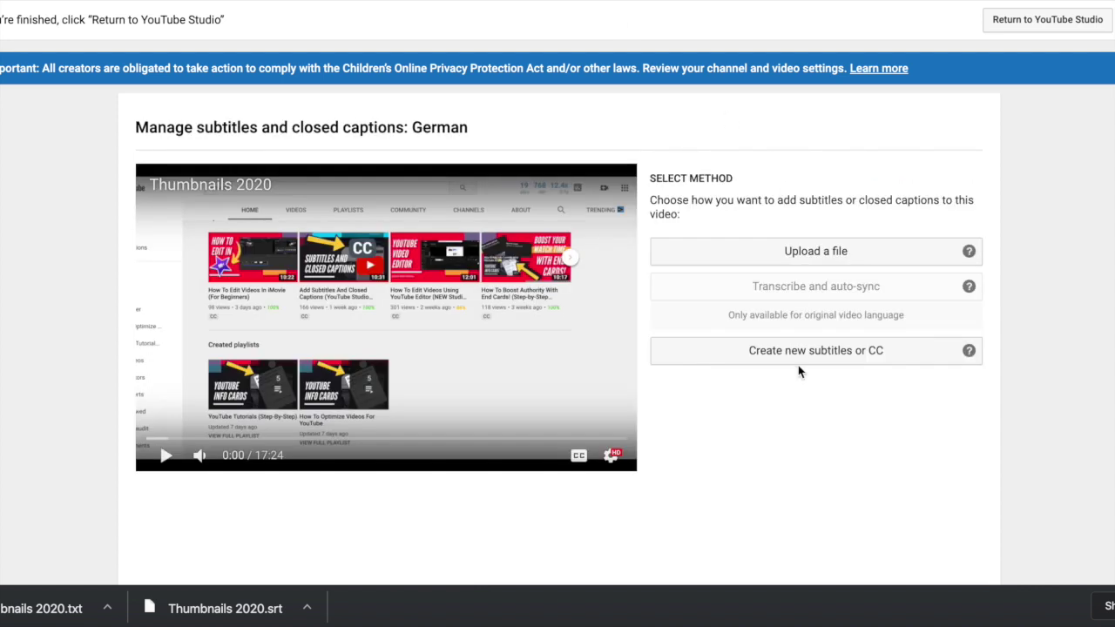
- Start new subtitles for the video in German, Russian, Spanish and Portuguese on their respective subtitle pages
click(797, 360)
click(888, 356)
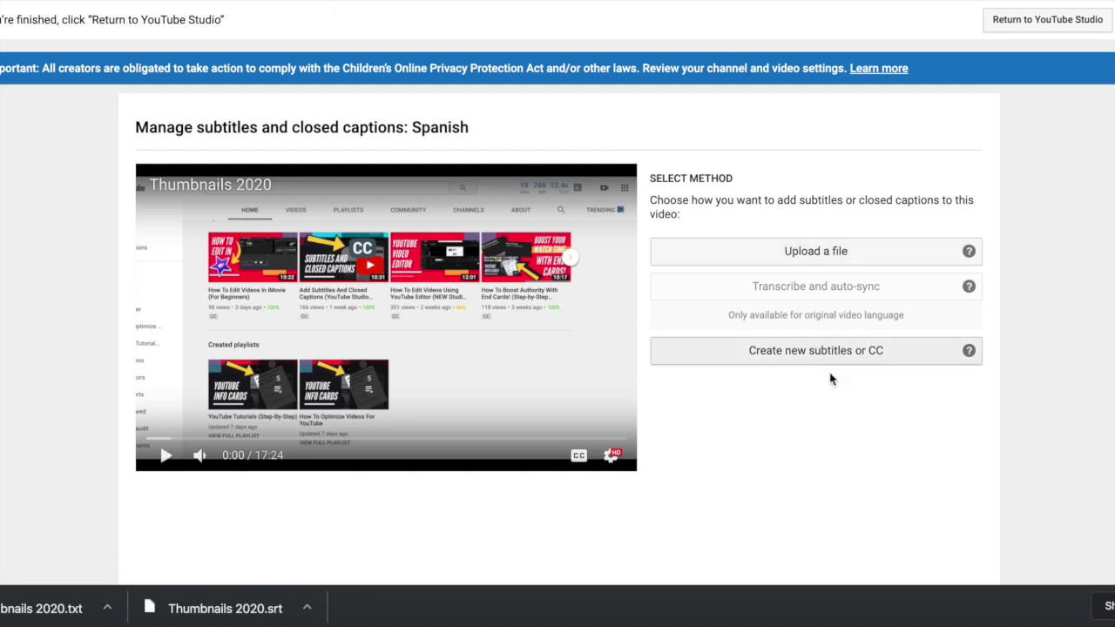
click(822, 353)
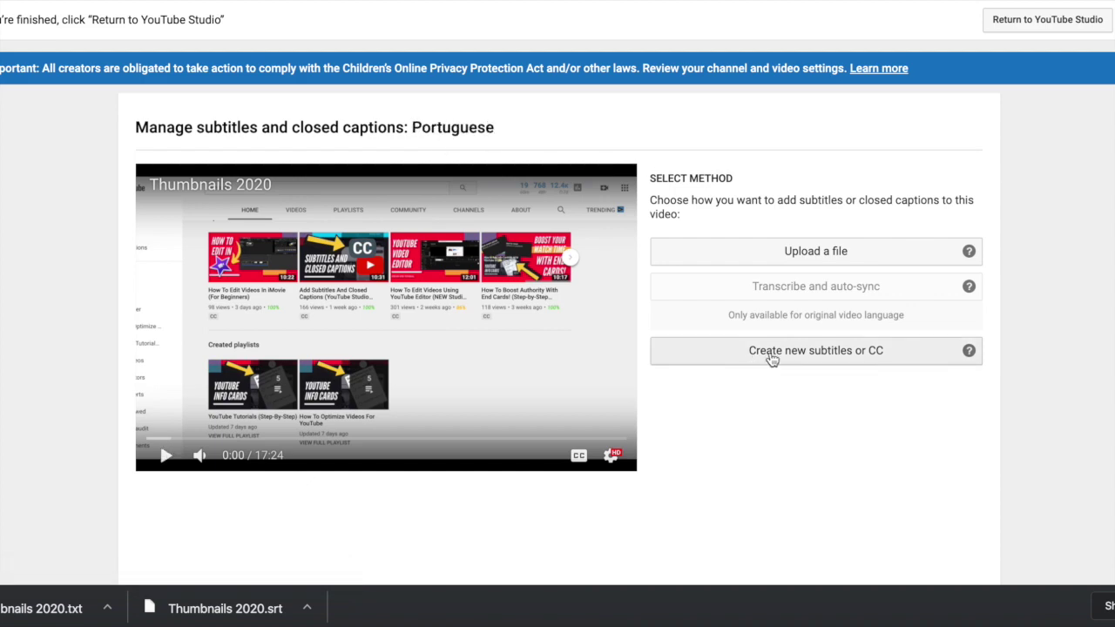
click(770, 357)
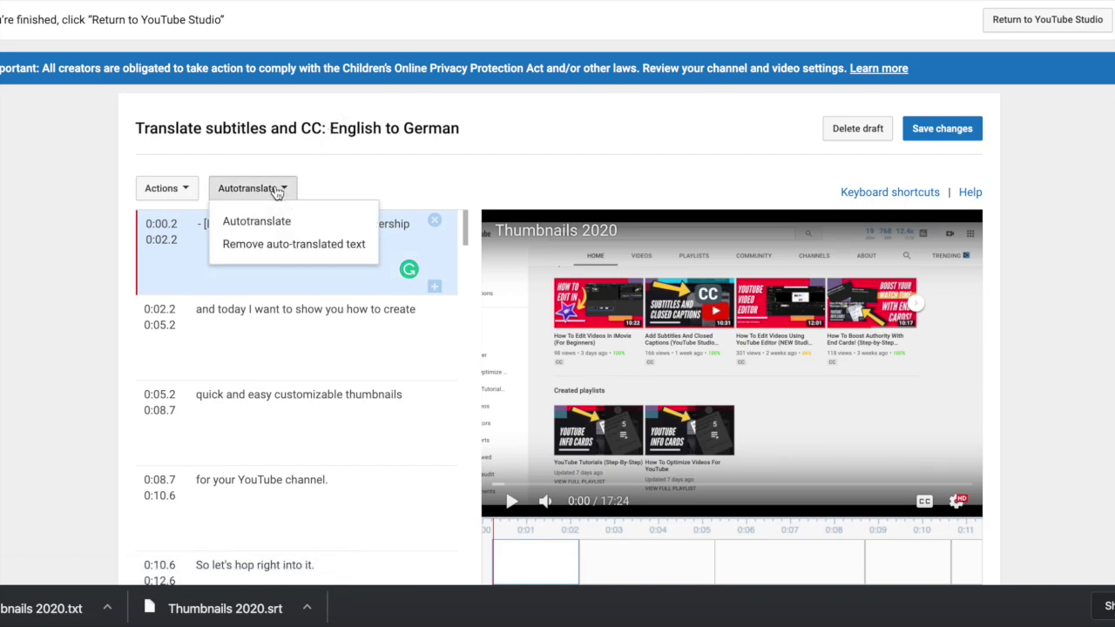
- Autotranslate the English subtitles into German, Russian, Spanish and Portuguese
click(267, 222)
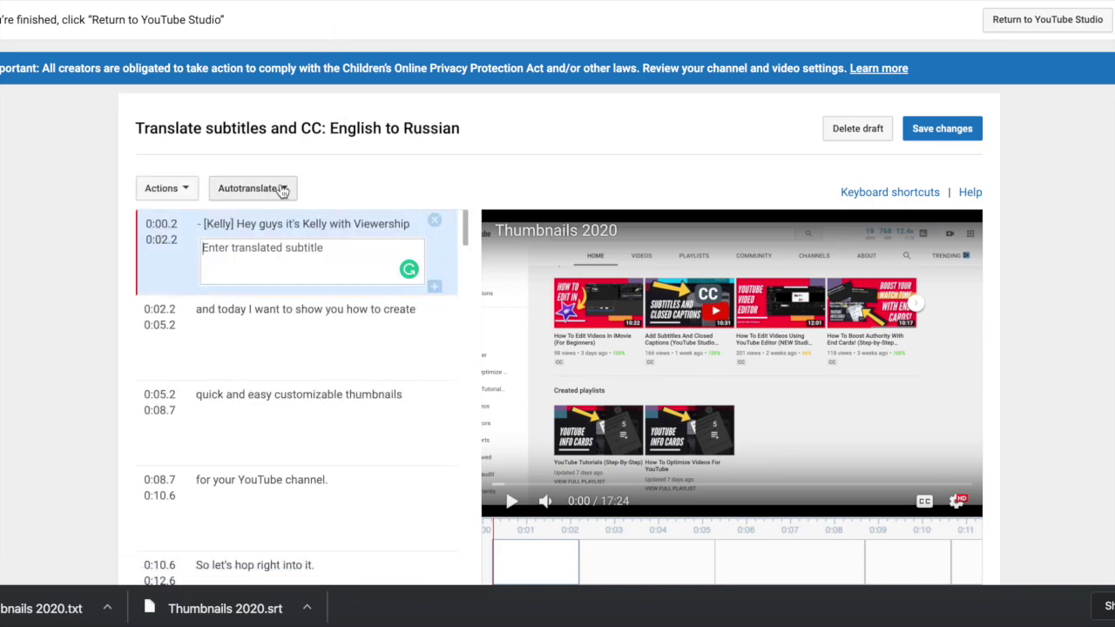
click(280, 190)
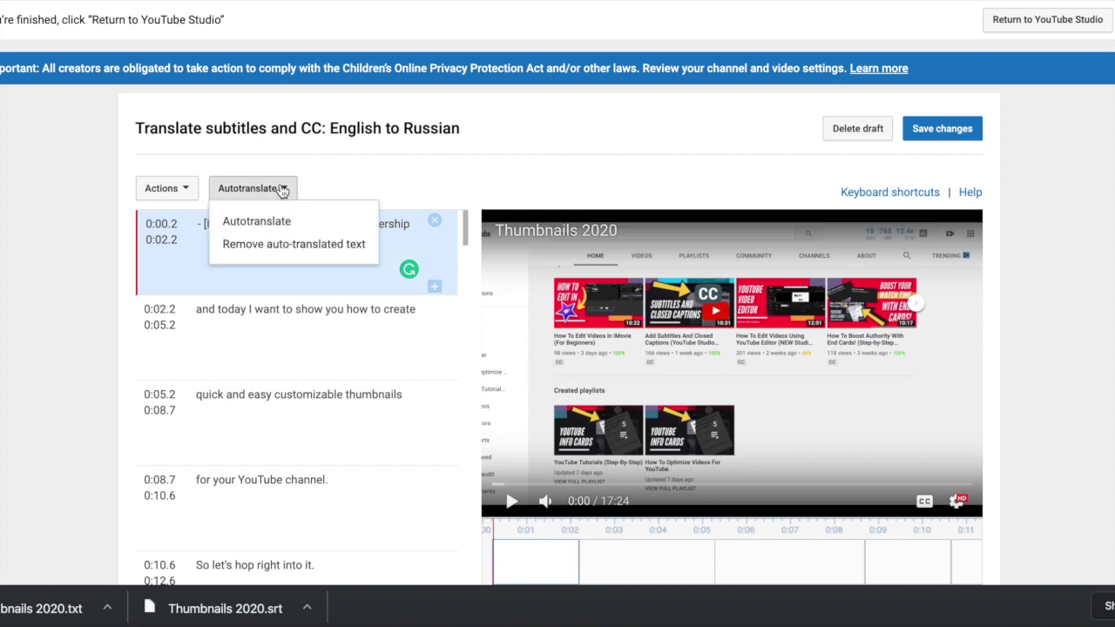
click(270, 223)
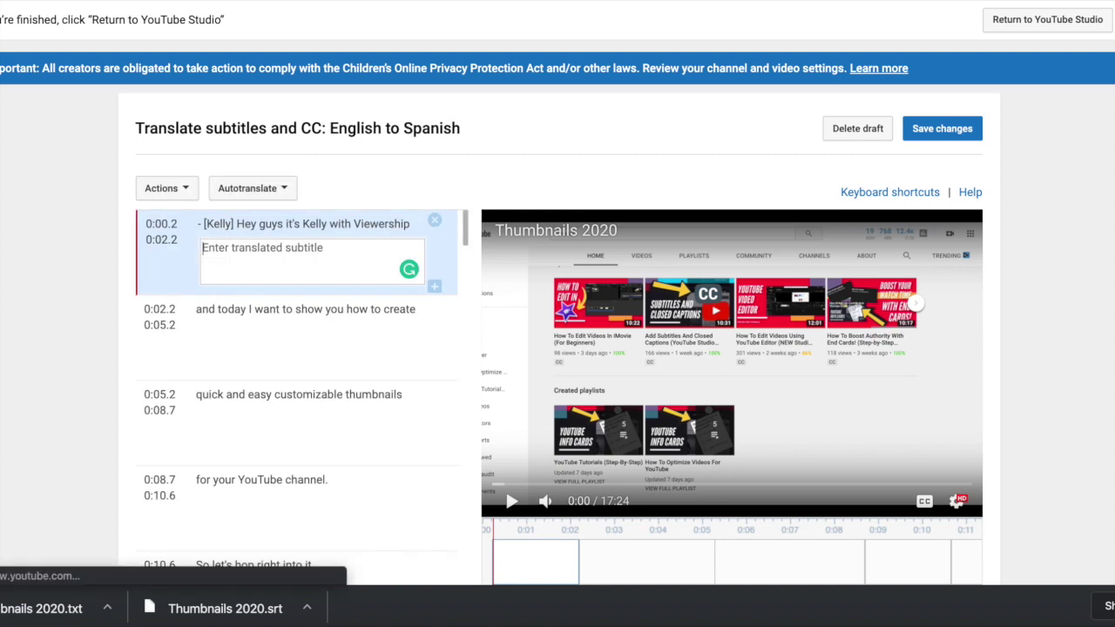
click(233, 206)
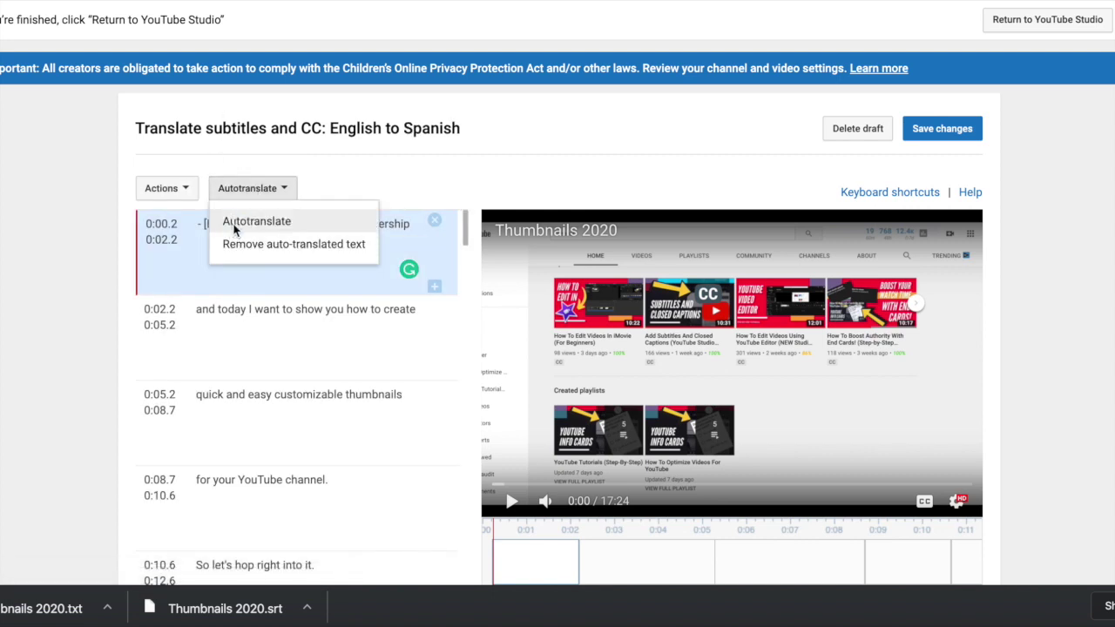
click(229, 224)
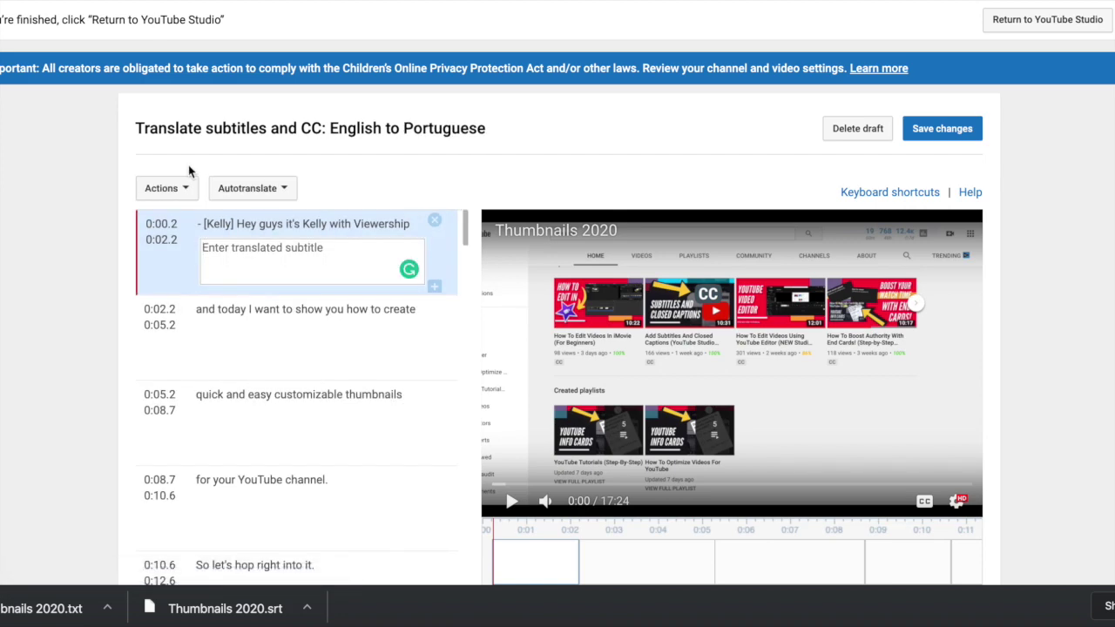
click(235, 190)
click(243, 223)
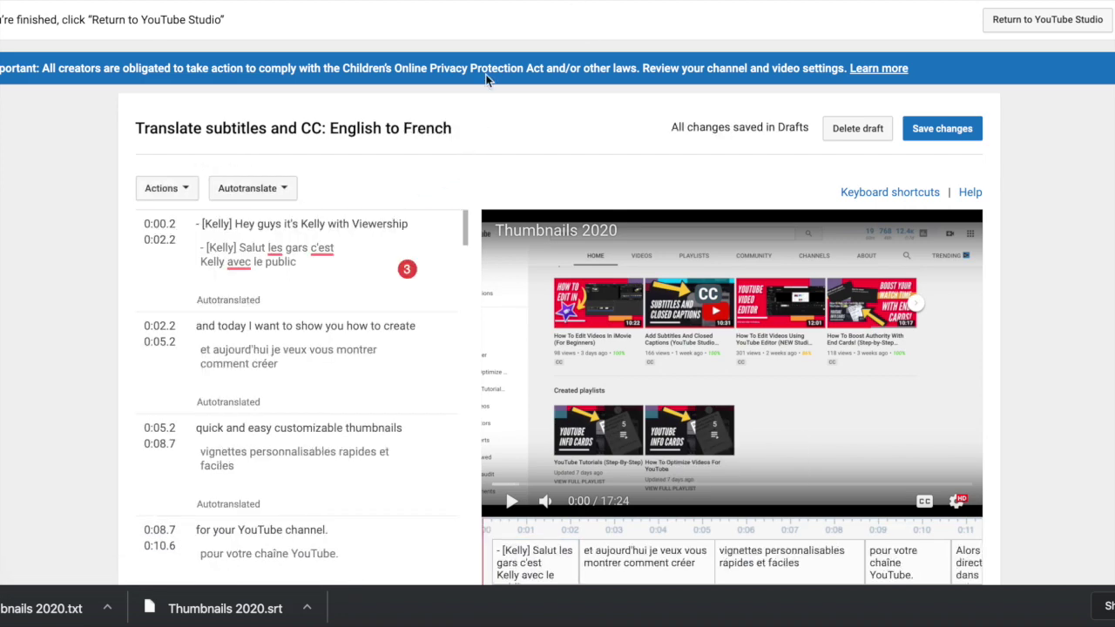
- Save the autotranslated French, German, Russian, Spanish and Portuguese subtitles
click(955, 136)
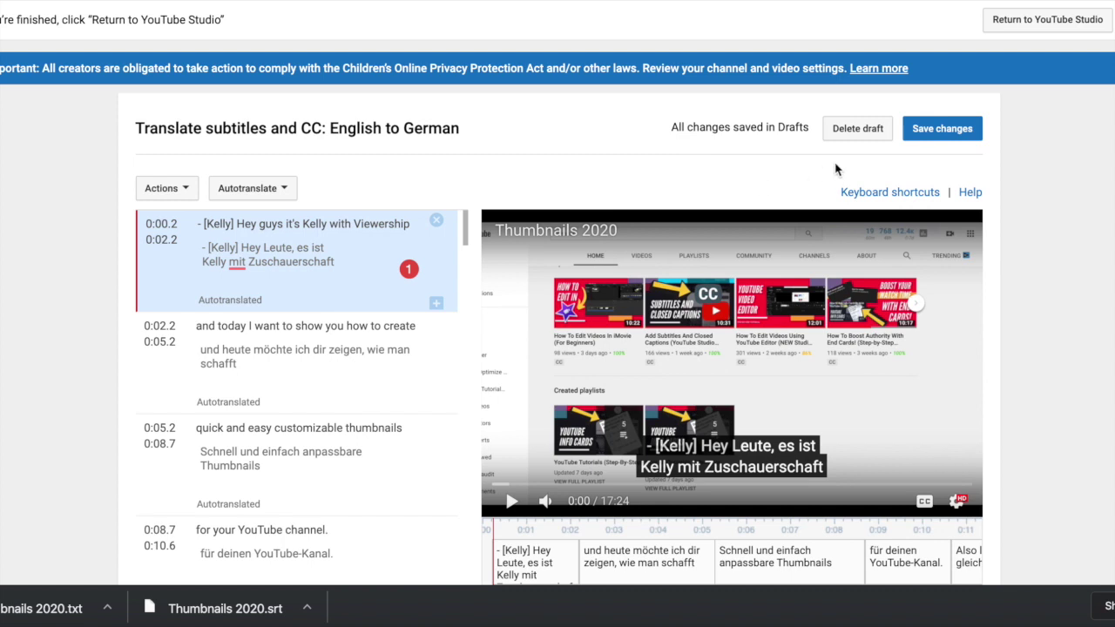
click(952, 131)
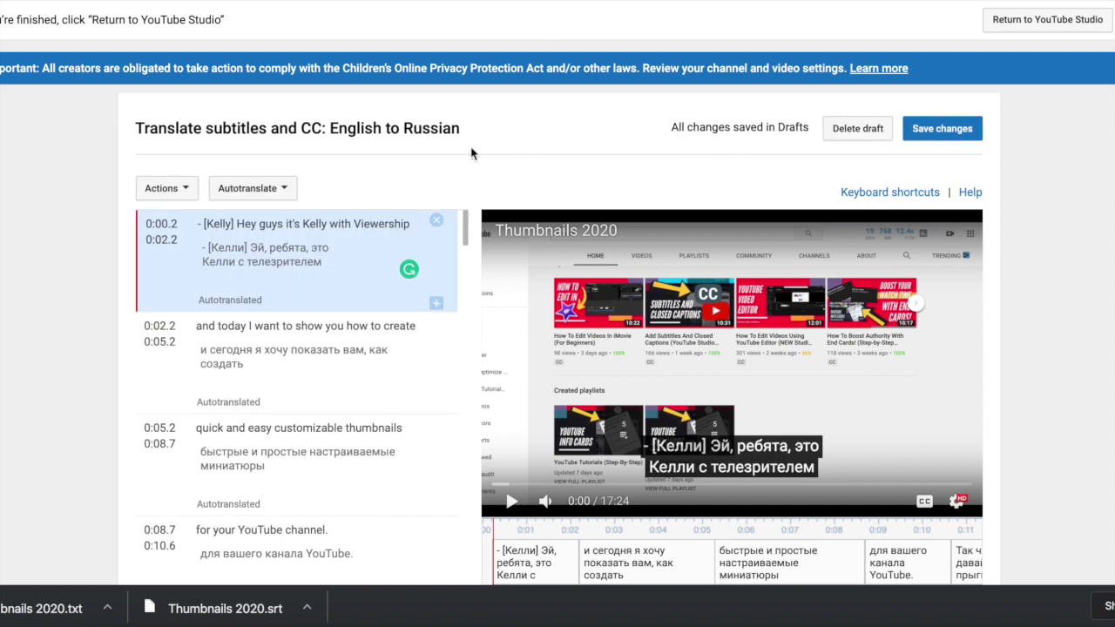
click(931, 129)
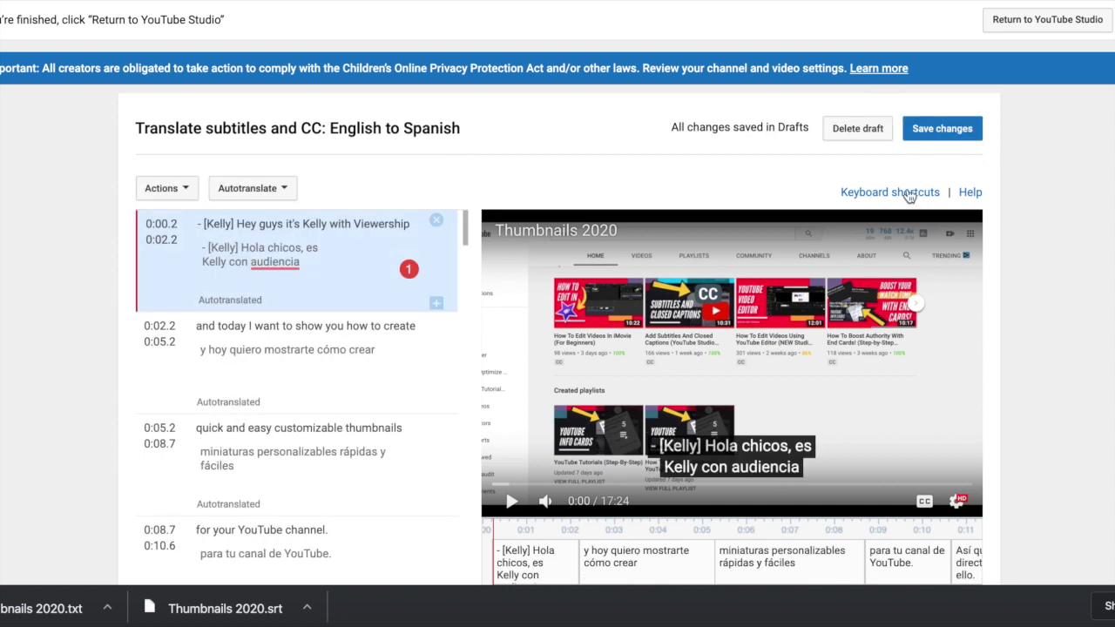
click(936, 128)
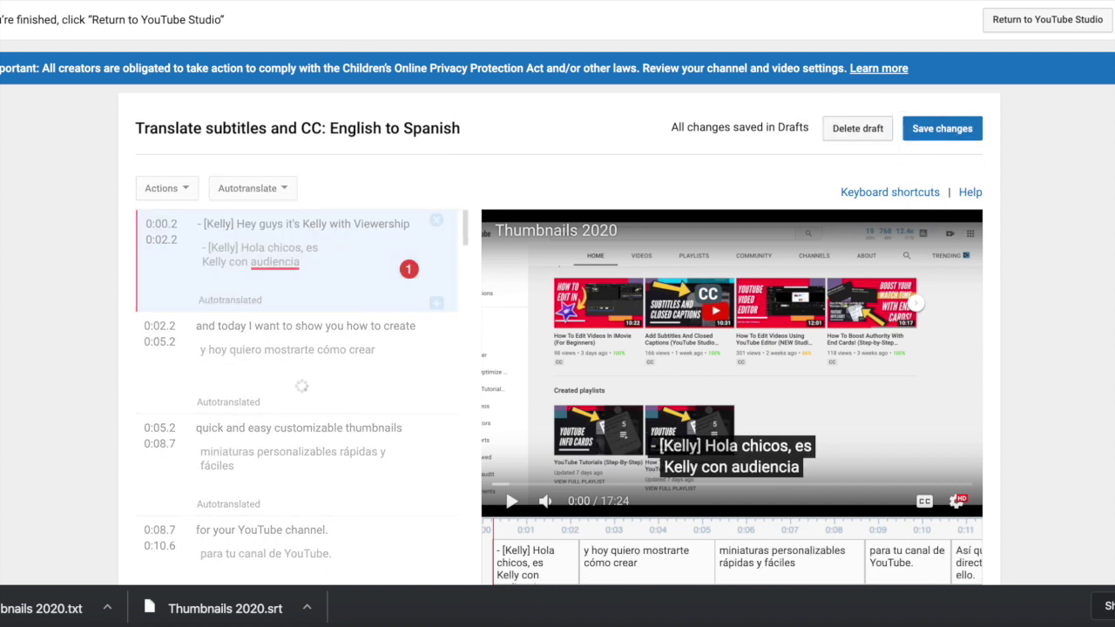
click(935, 129)
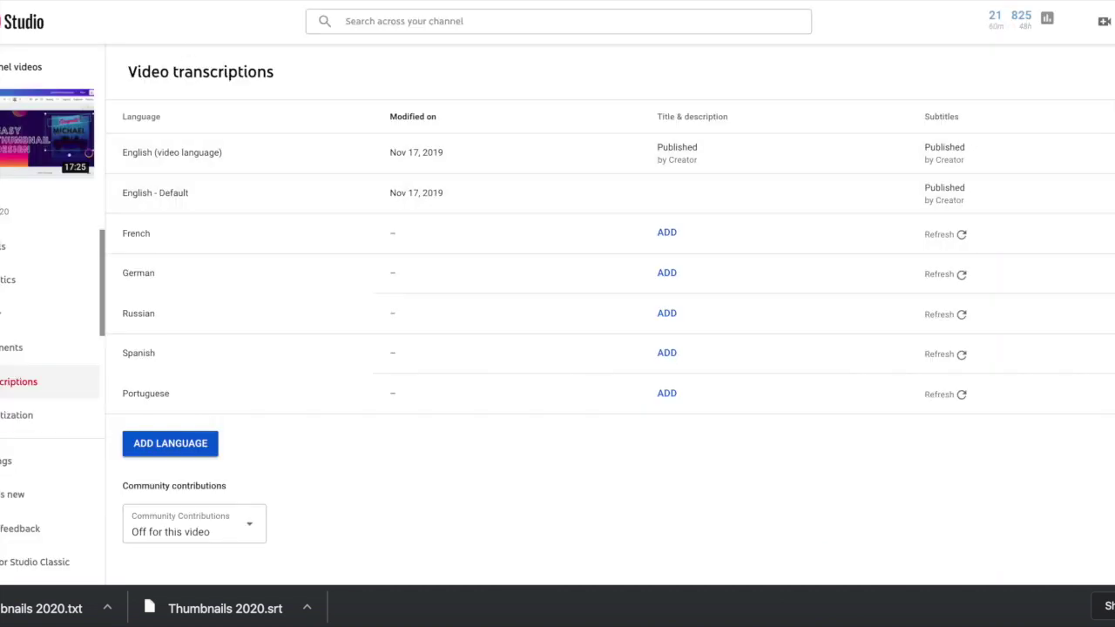
- Refresh the subtitle status of every language in the video transcriptions list
click(962, 235)
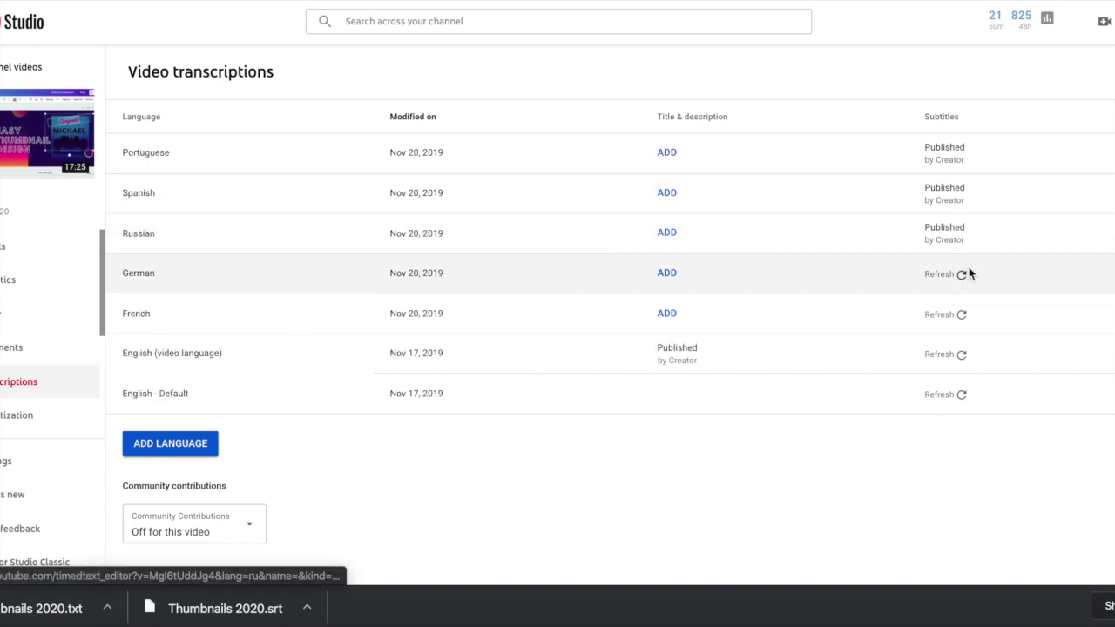
click(962, 274)
click(964, 315)
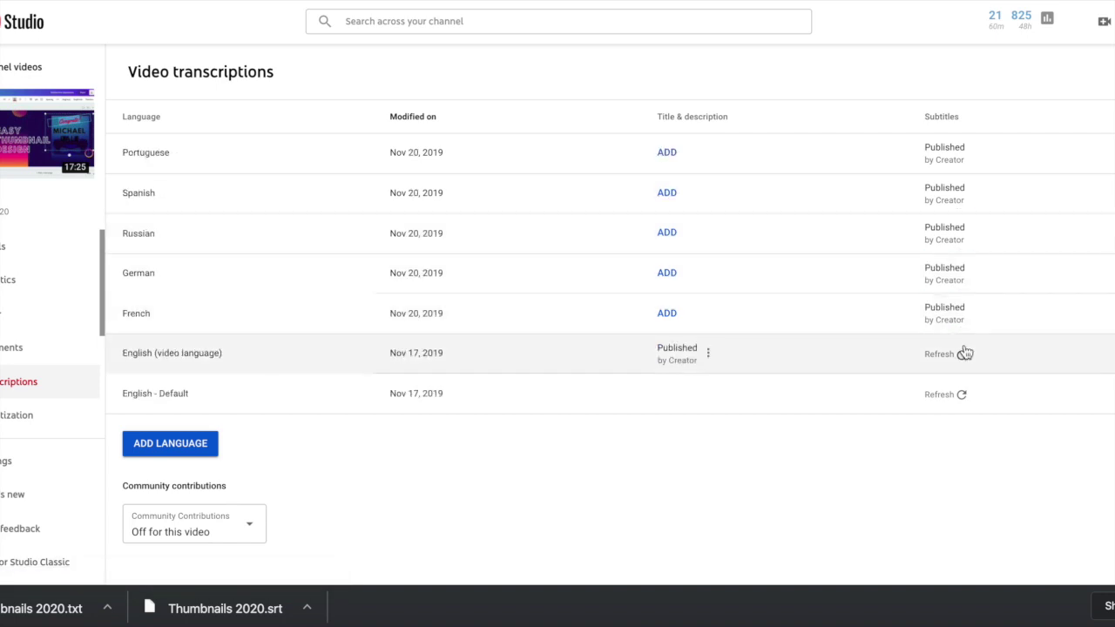
click(965, 353)
click(963, 395)
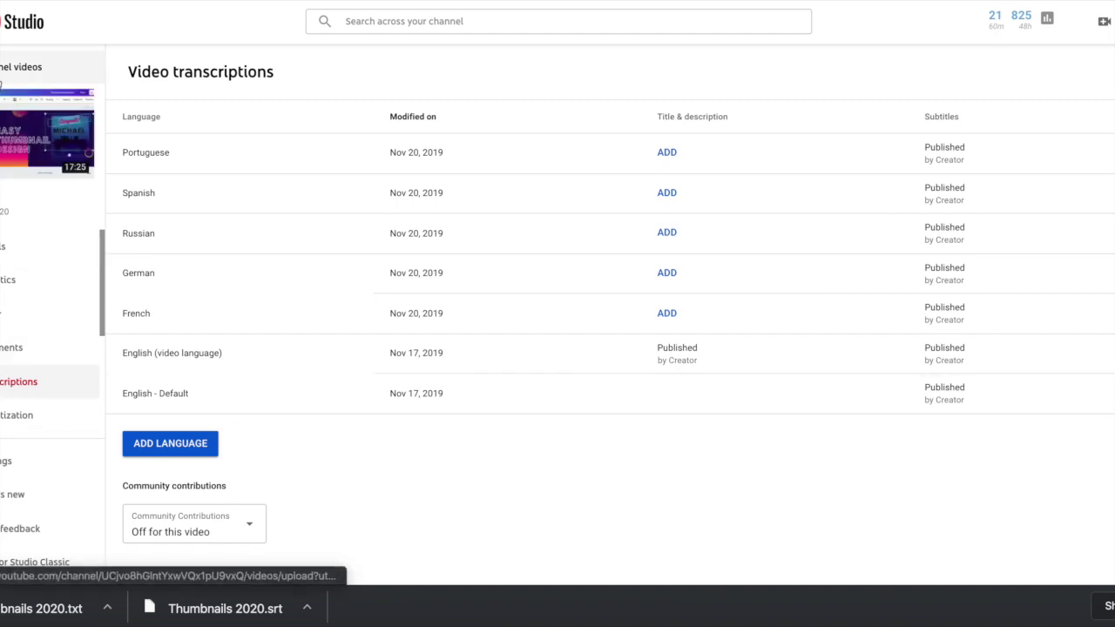
- Open the details of the Thumbnails 2020 video from the channel videos and review its advanced settings
click(21, 66)
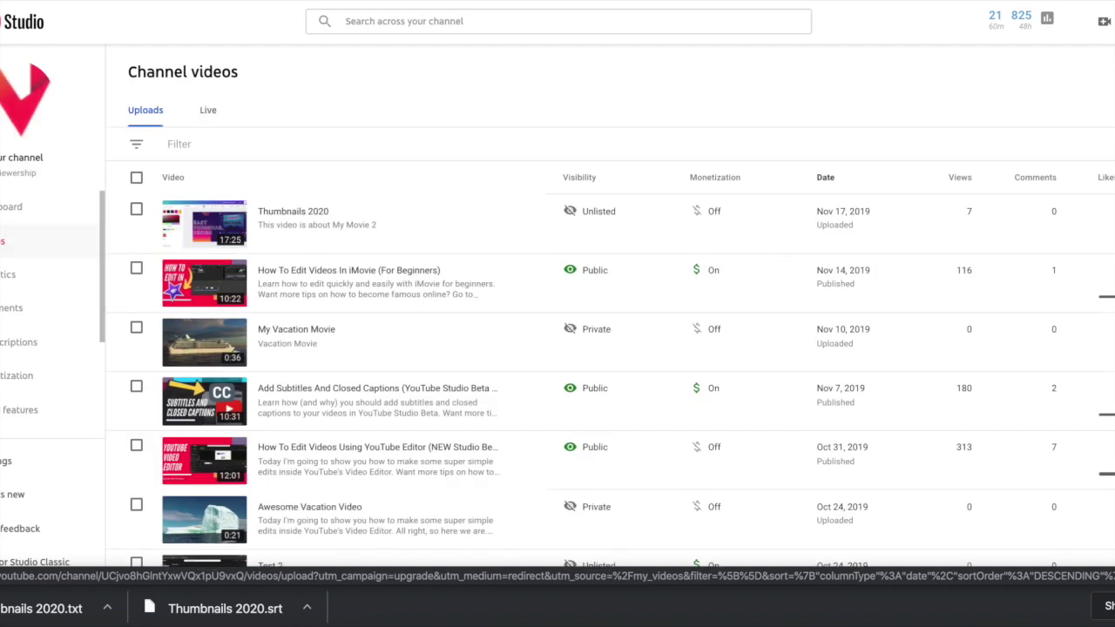
click(296, 217)
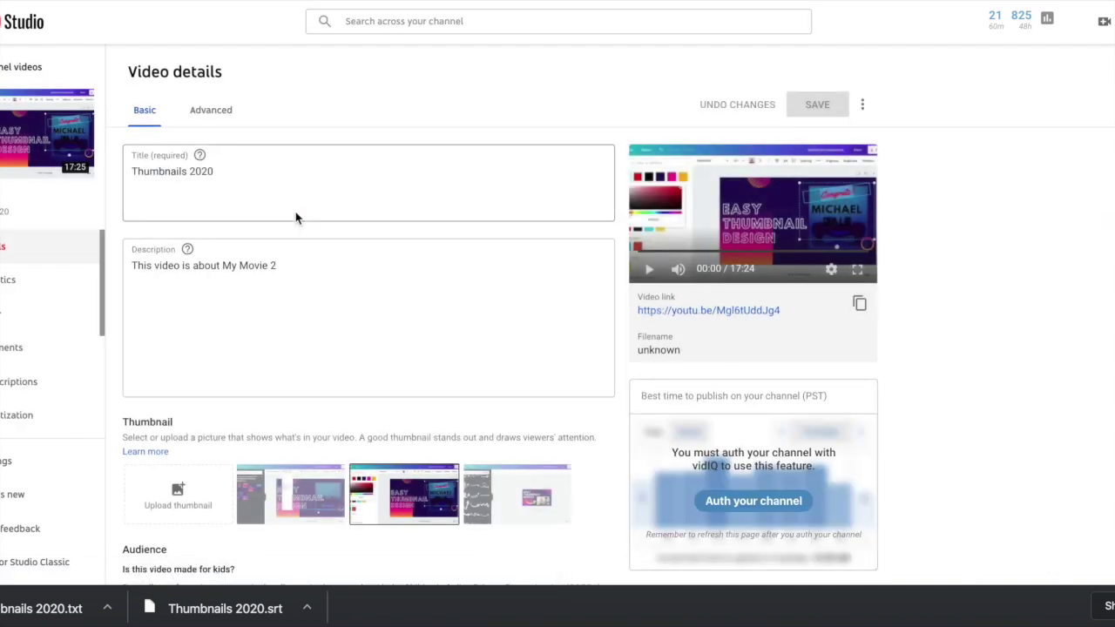
click(214, 110)
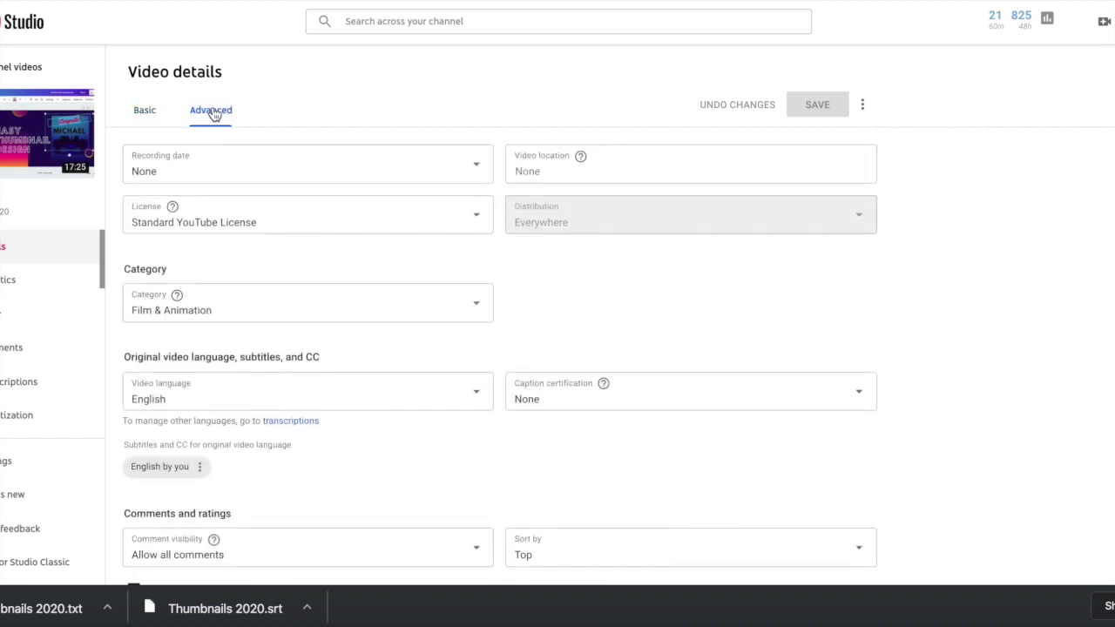
scroll(1025, 293, down, 3)
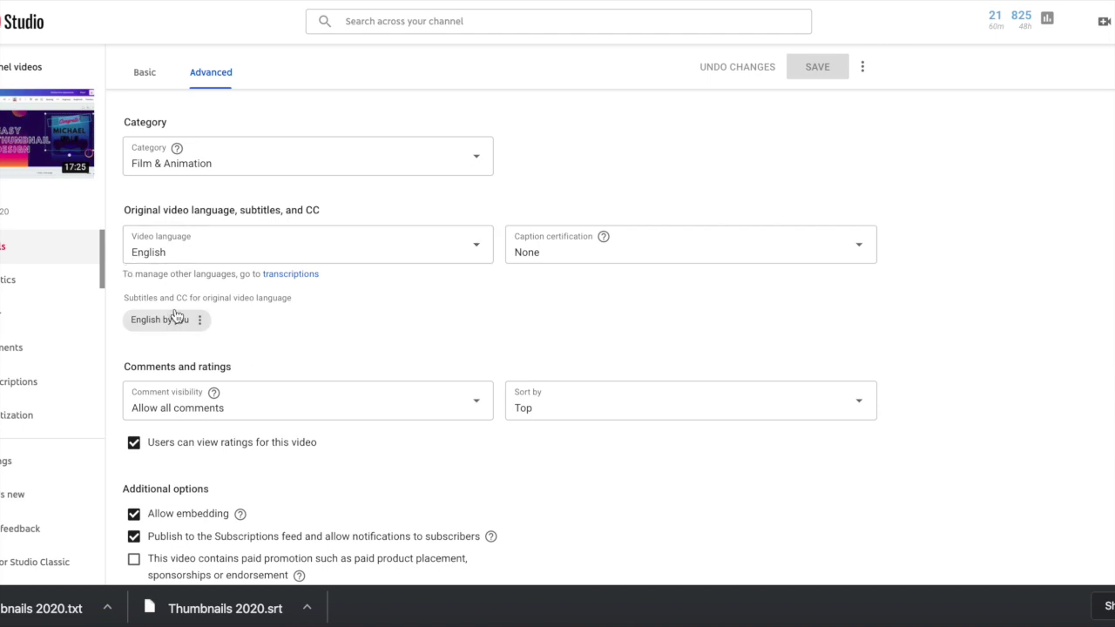
scroll(326, 312, down, 4)
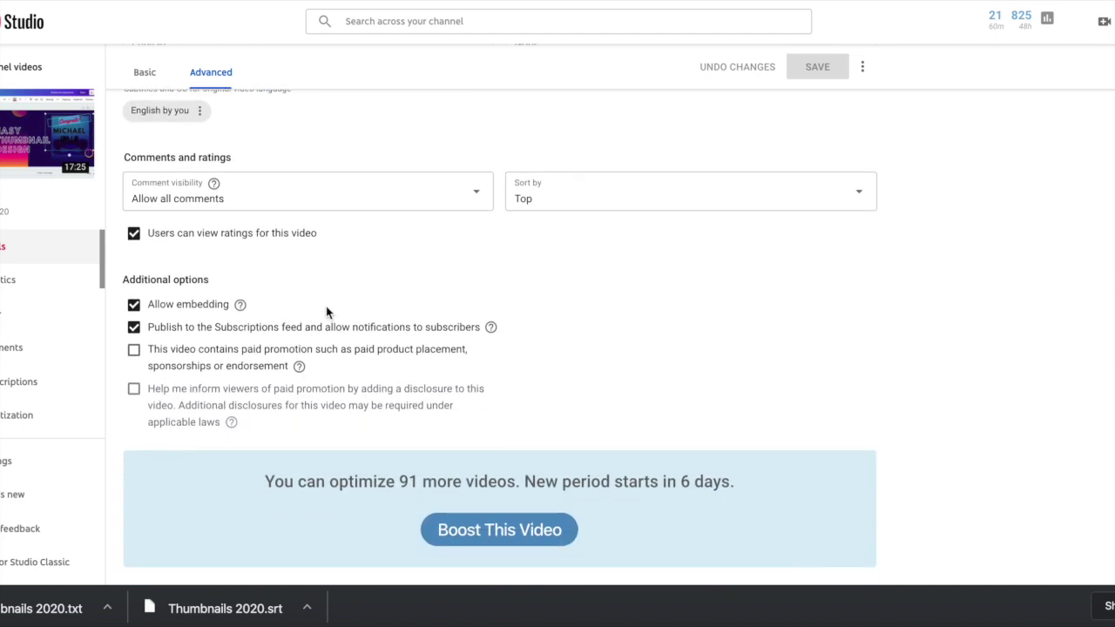
scroll(326, 312, up, 5)
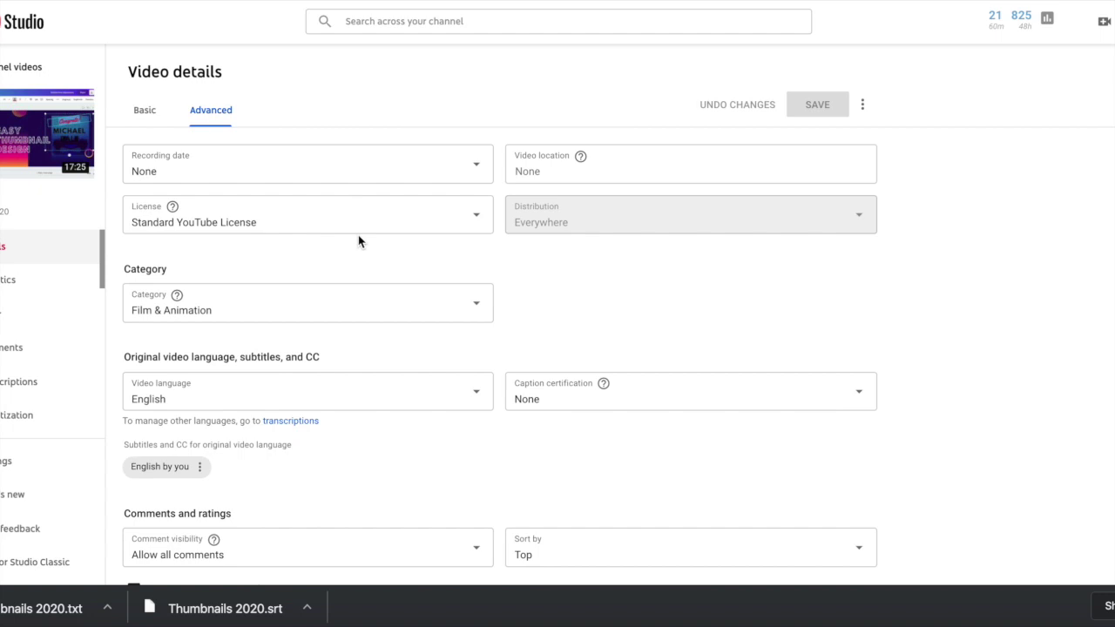
- Examine the video's basic details, including its audience, tags, recommended tags and thumbnail
click(144, 115)
scroll(984, 253, down, 5)
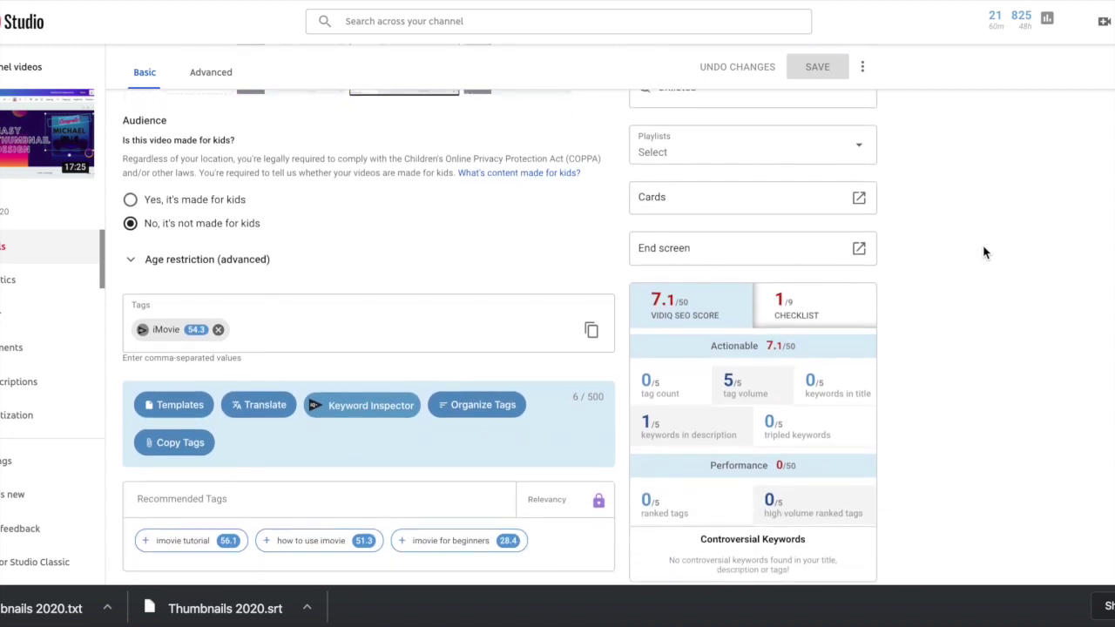
scroll(985, 253, down, 2)
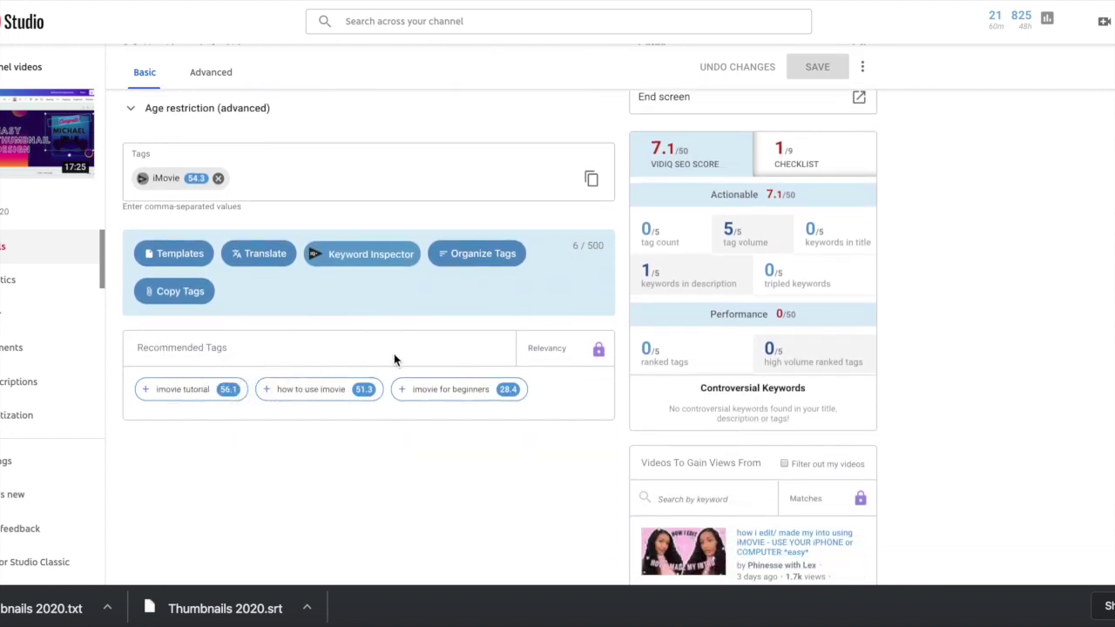
scroll(524, 523, up, 1)
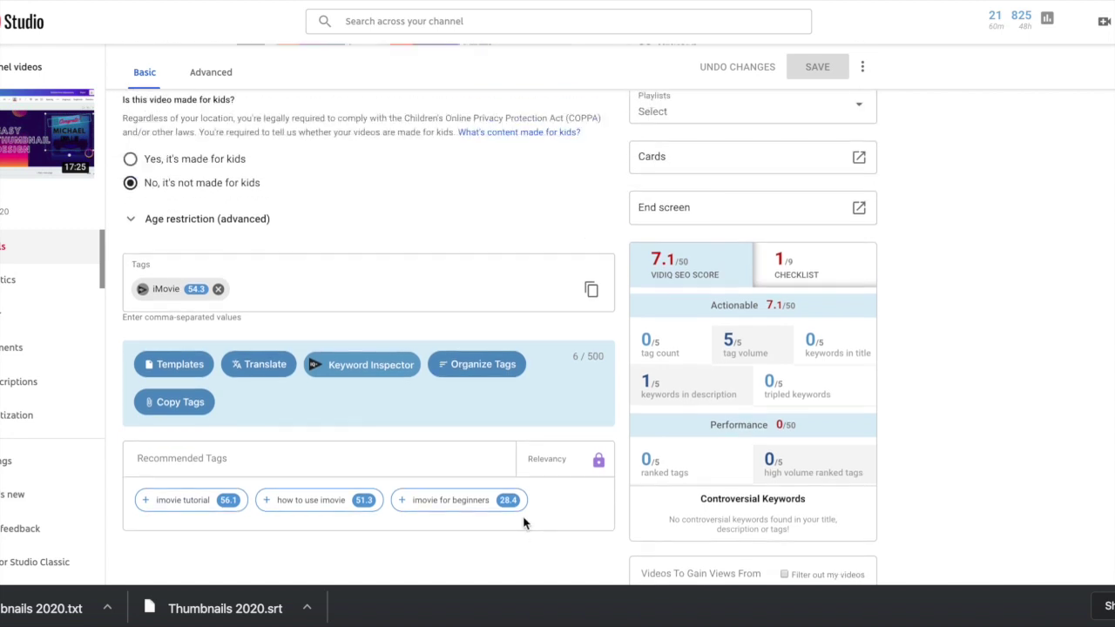
scroll(524, 523, up, 1)
scroll(523, 519, up, 2)
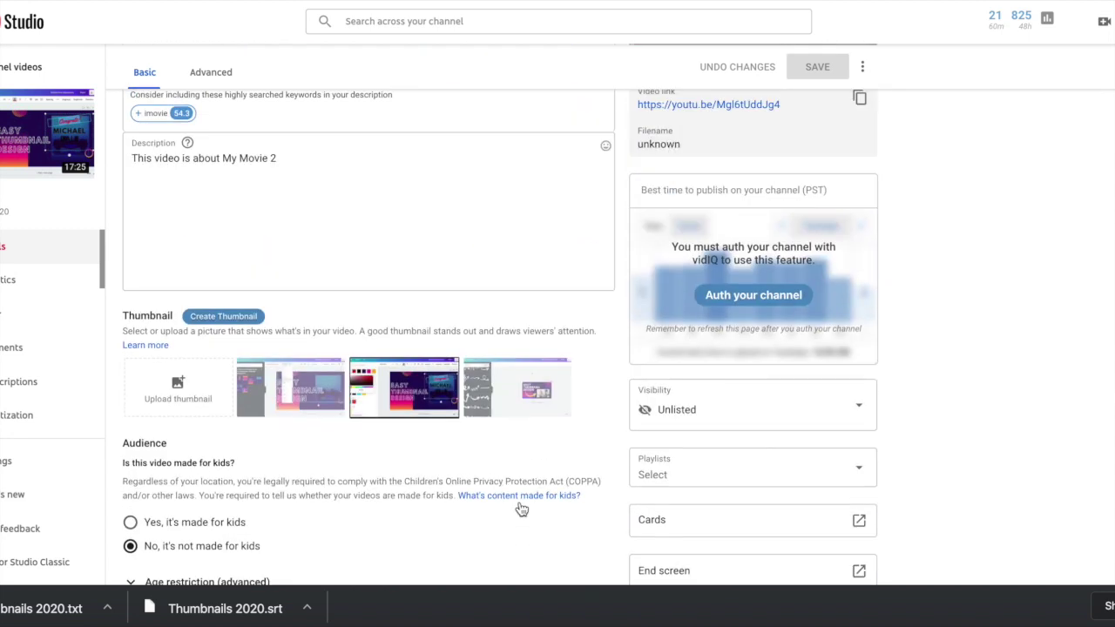
- Open the end screen editor for Thumbnails 2020 and import the end screen from "How To Edit Videos In iMovie (For Beginners)"
scroll(521, 509, down, 2)
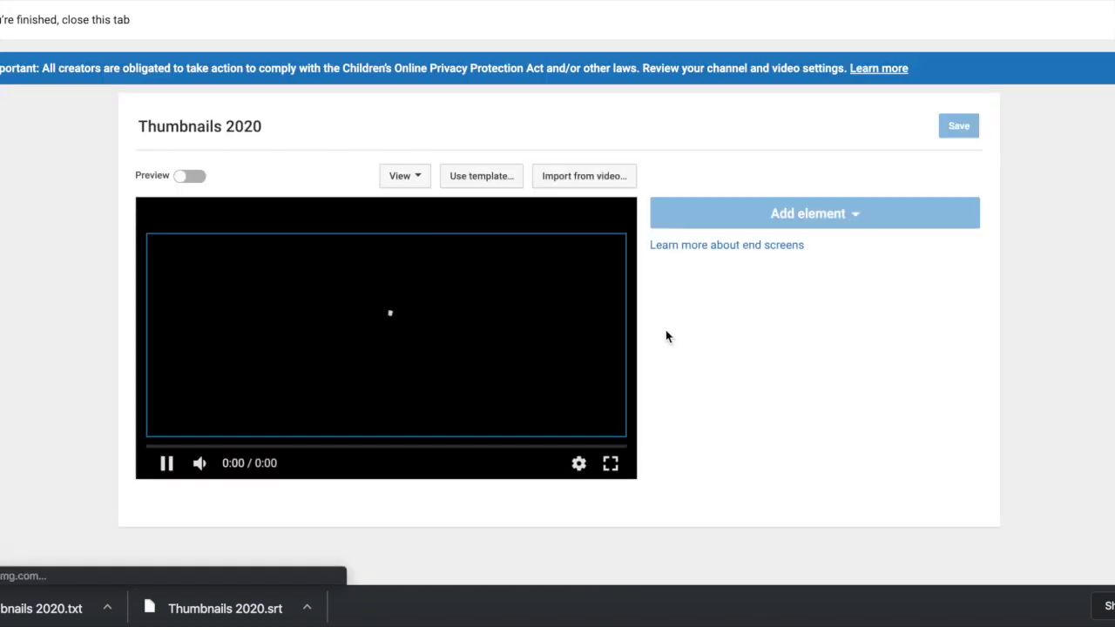
scroll(667, 336, down, 2)
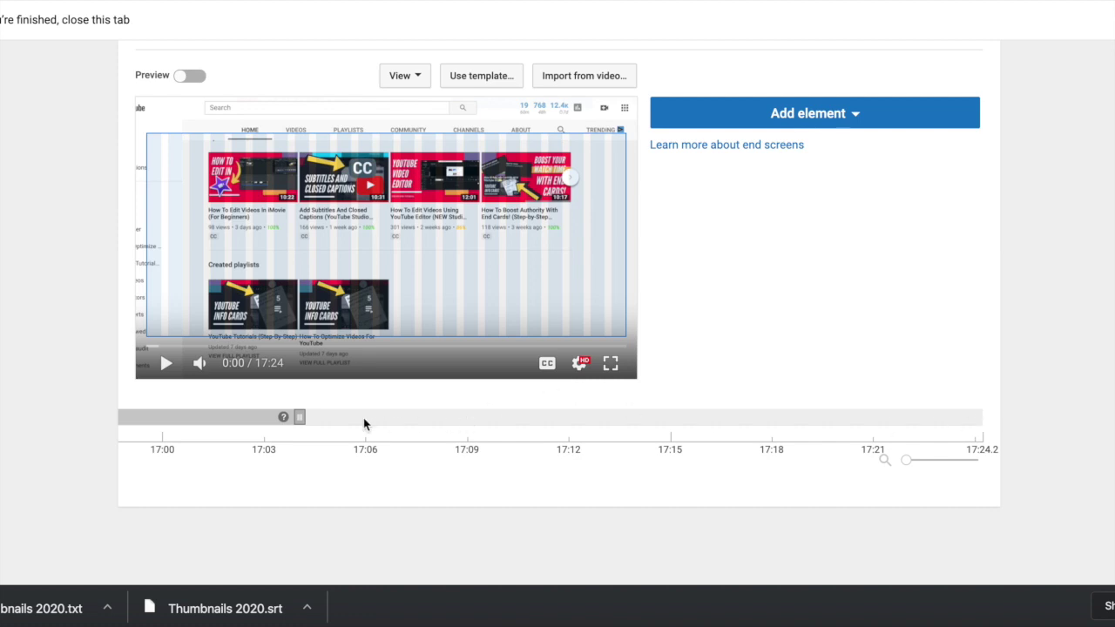
drag(299, 418, 346, 420)
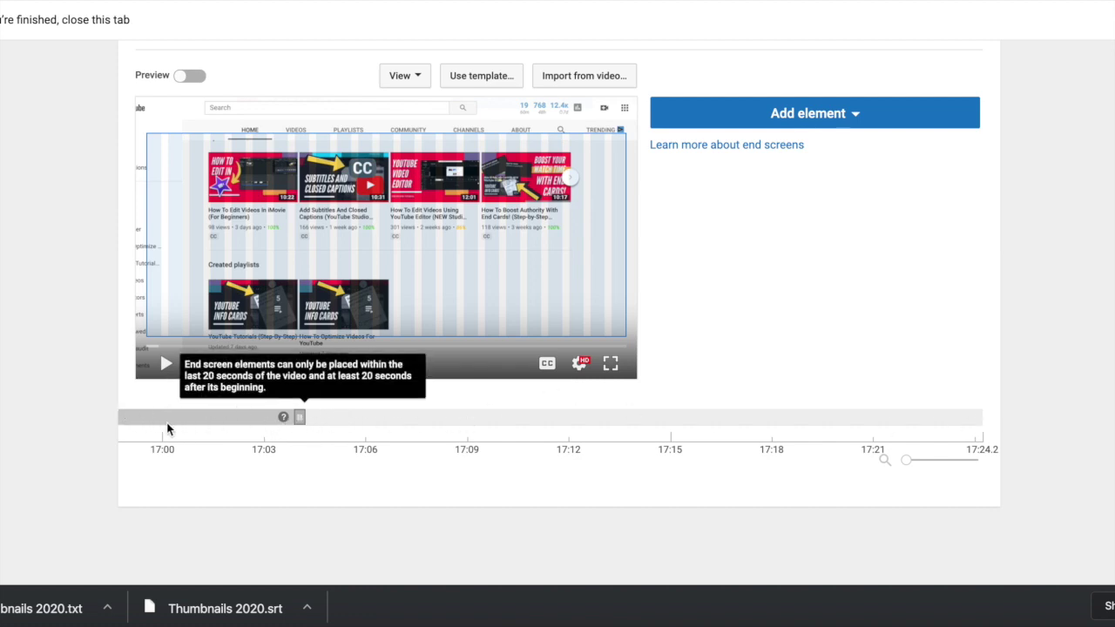
click(568, 81)
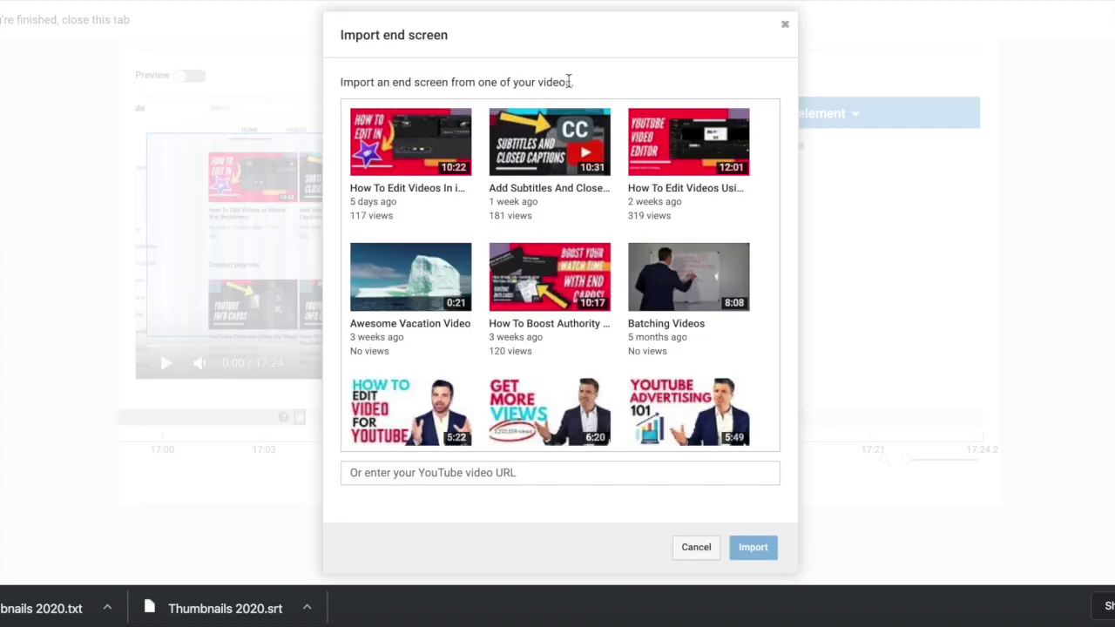
click(389, 194)
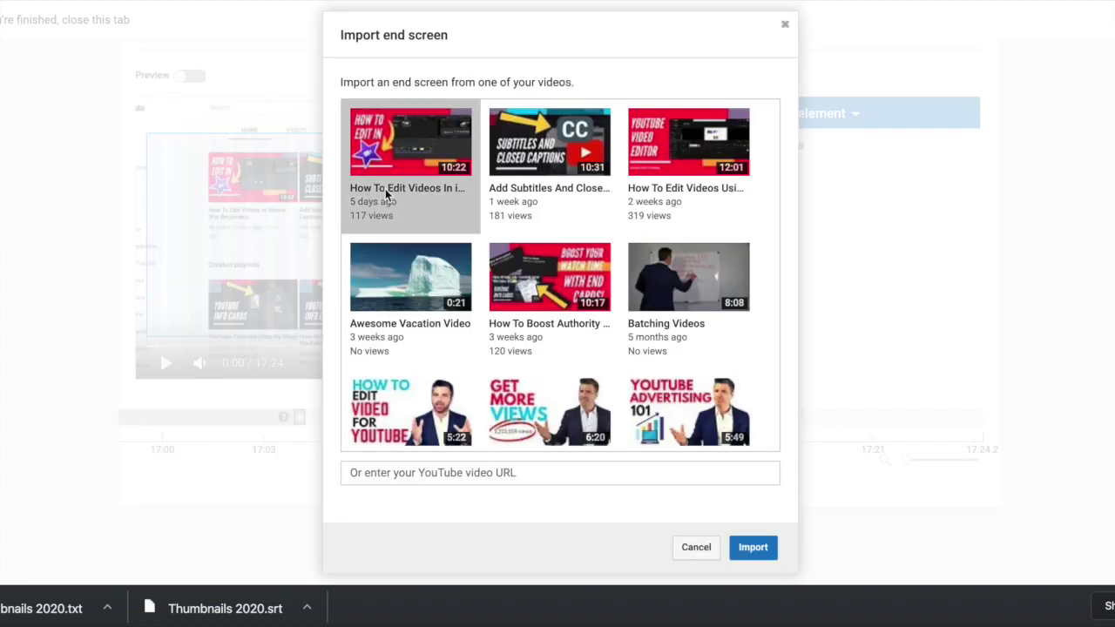
click(753, 549)
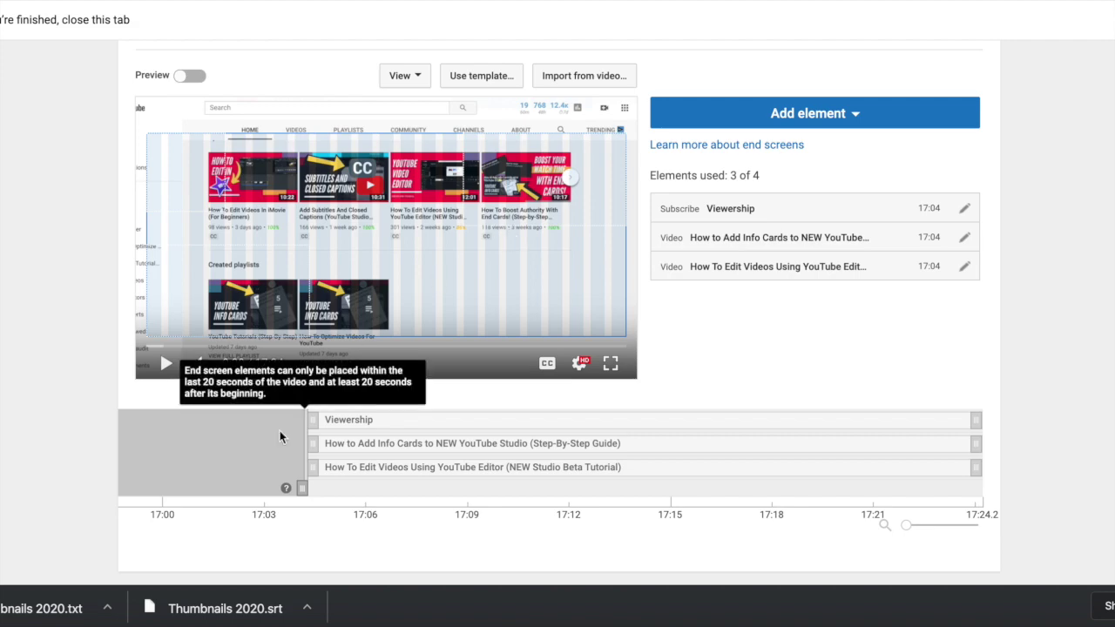
scroll(871, 296, down, 3)
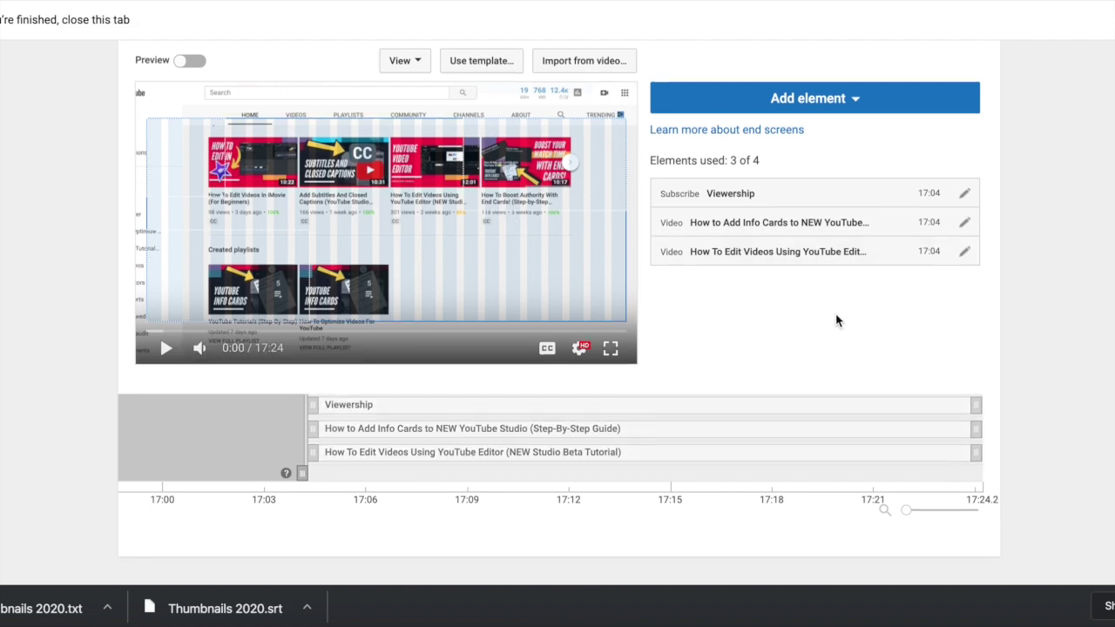
scroll(839, 319, up, 5)
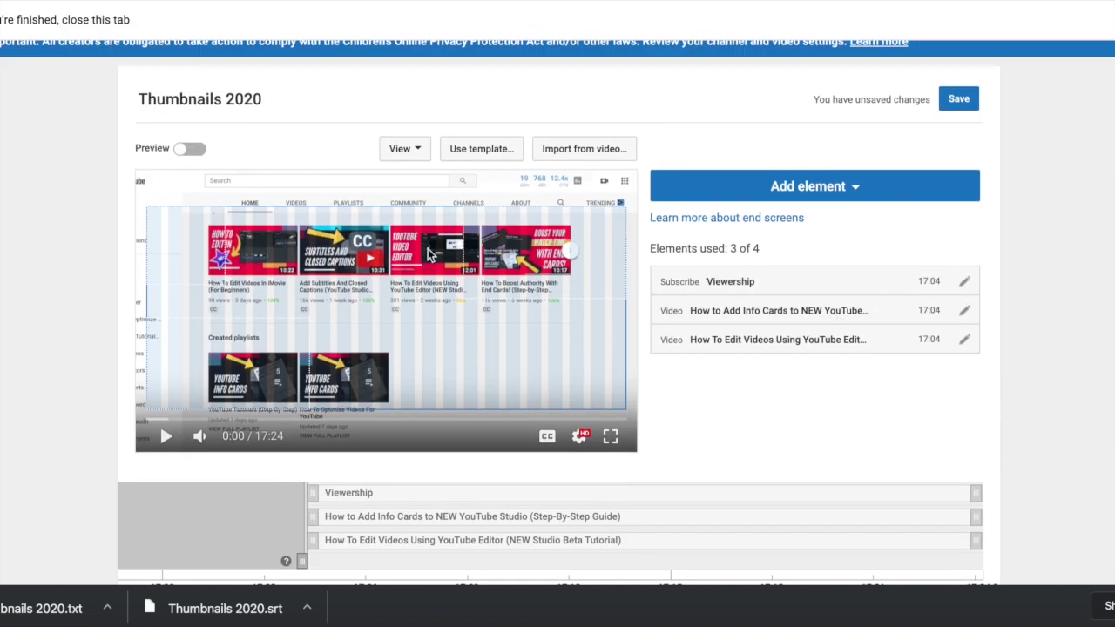
- Preview the imported end screen with the sound muted, and move the playhead to 17:16 to check the element layout
click(196, 151)
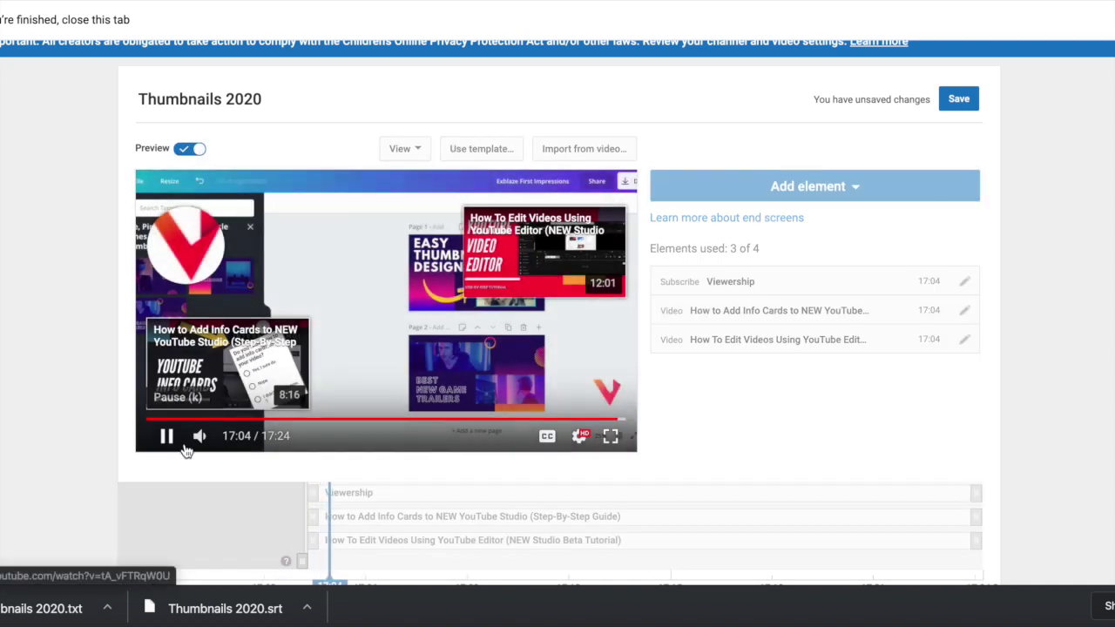
click(200, 436)
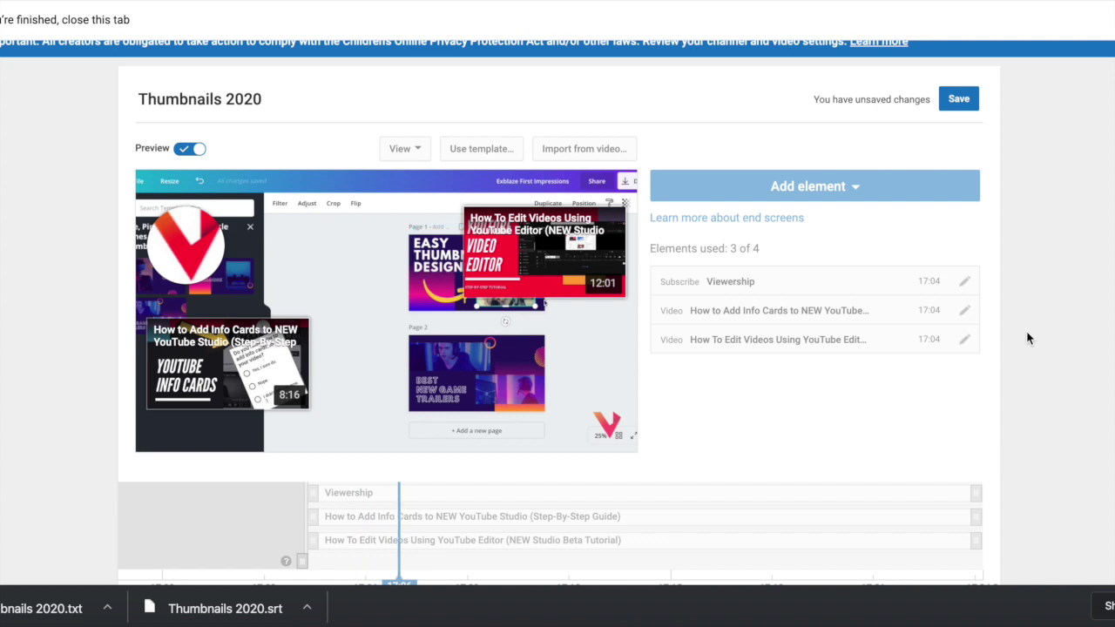
scroll(1028, 338, down, 1)
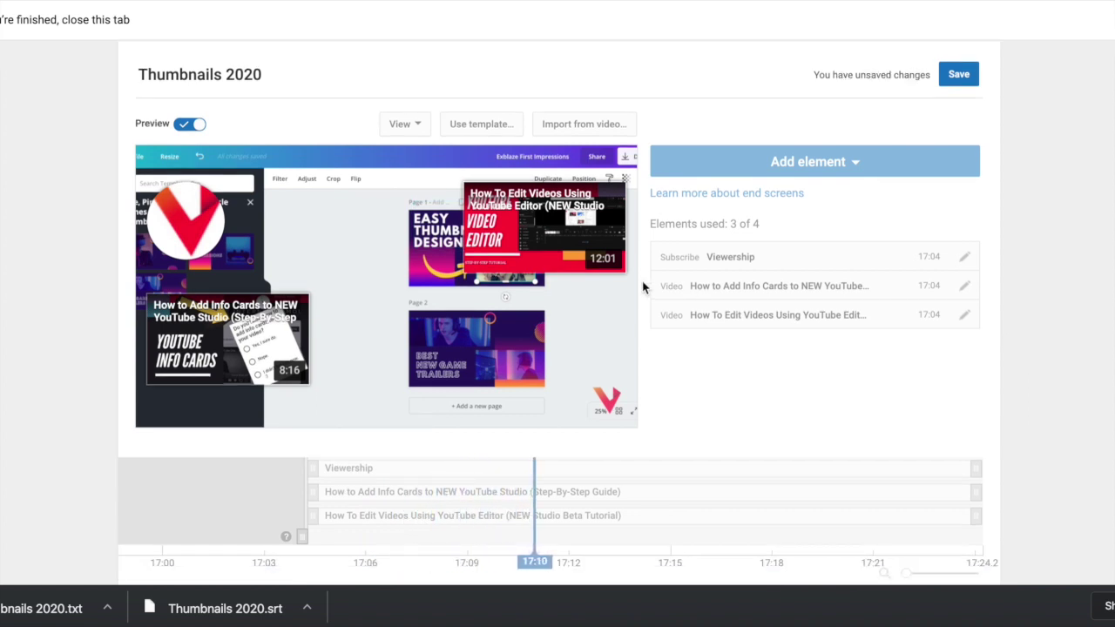
scroll(675, 301, down, 2)
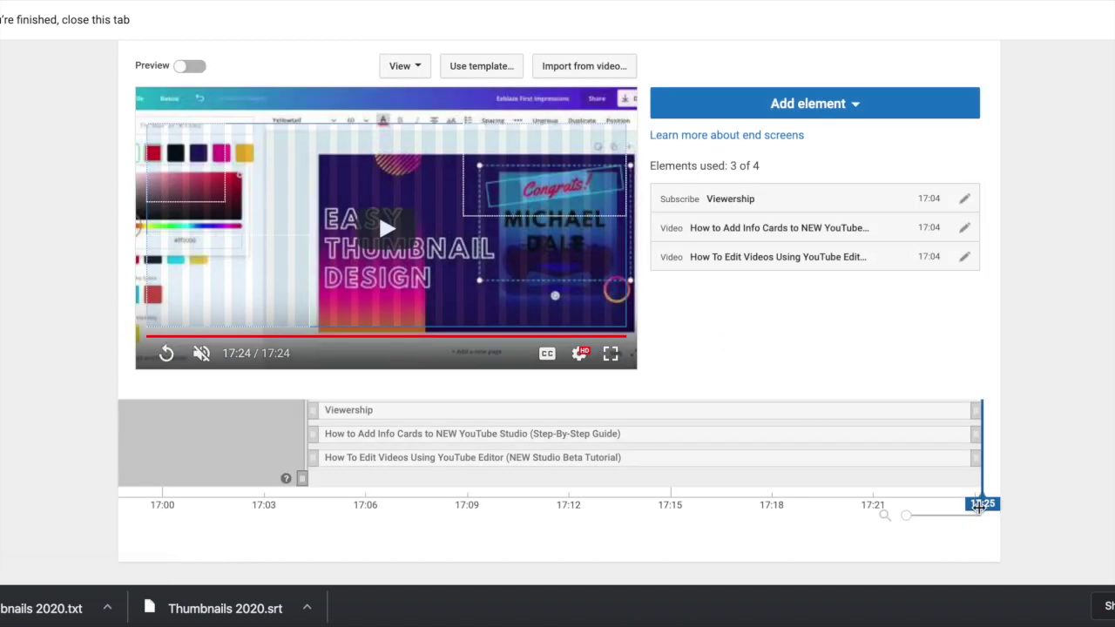
drag(983, 503, 712, 504)
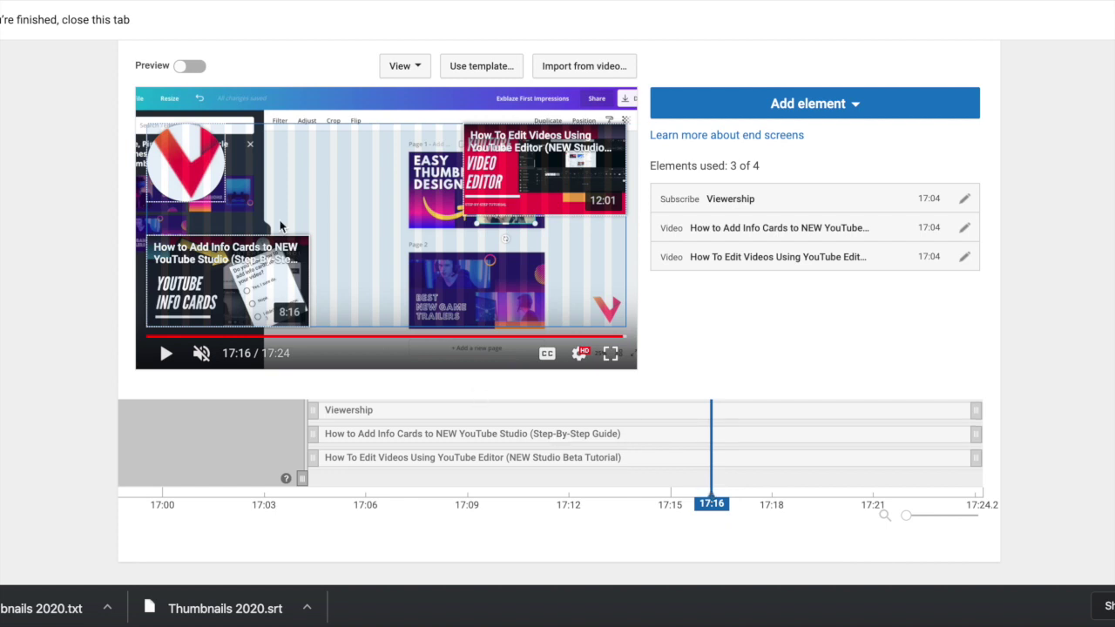
- Replace the "How To Edit Videos Using YouTube Editor" end screen element with the "YouTube Tutorials (Step-By-Step)" playlist
click(180, 139)
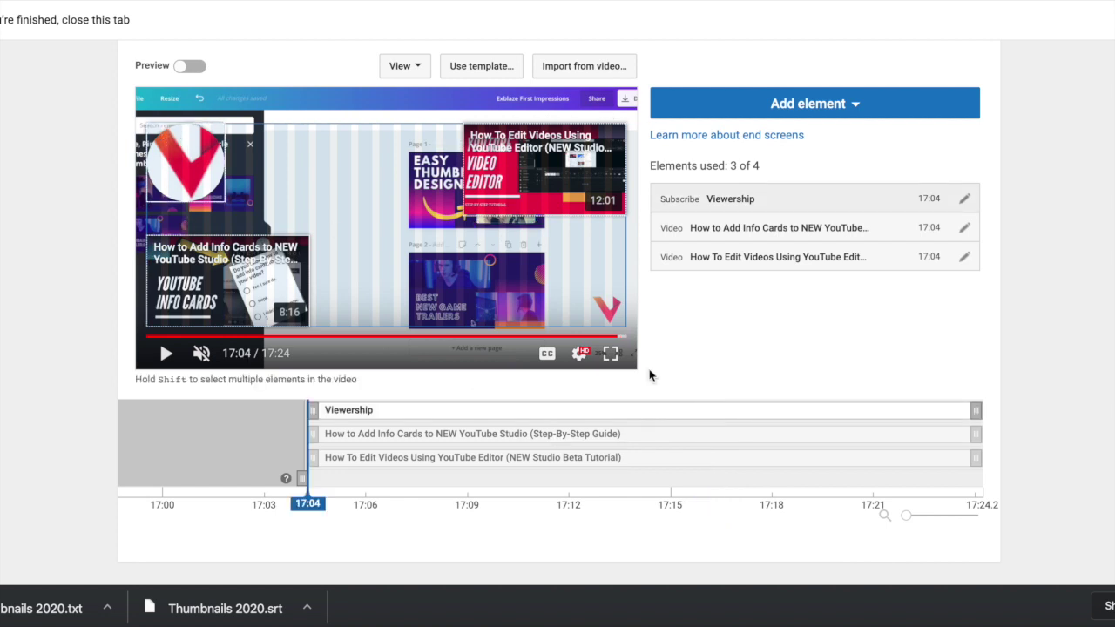
key(Tab)
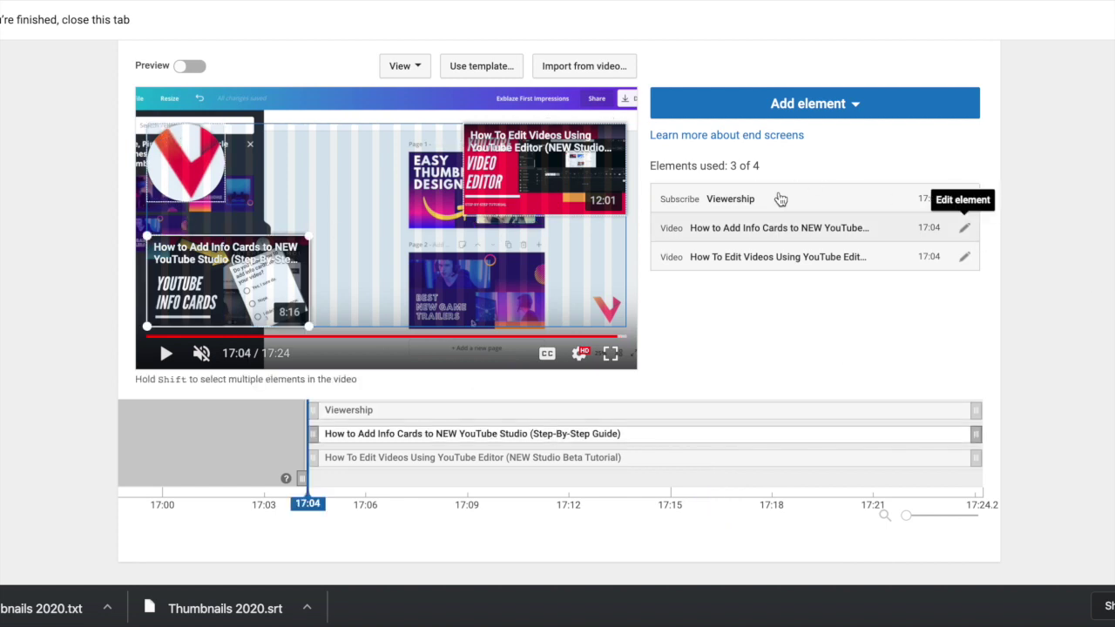
click(965, 256)
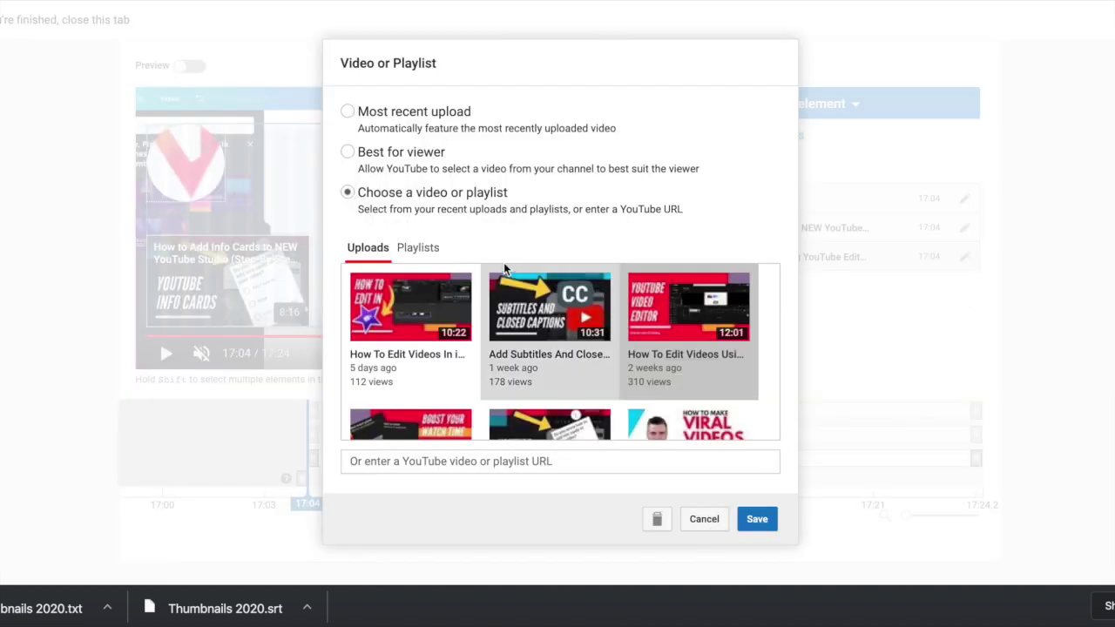
click(418, 249)
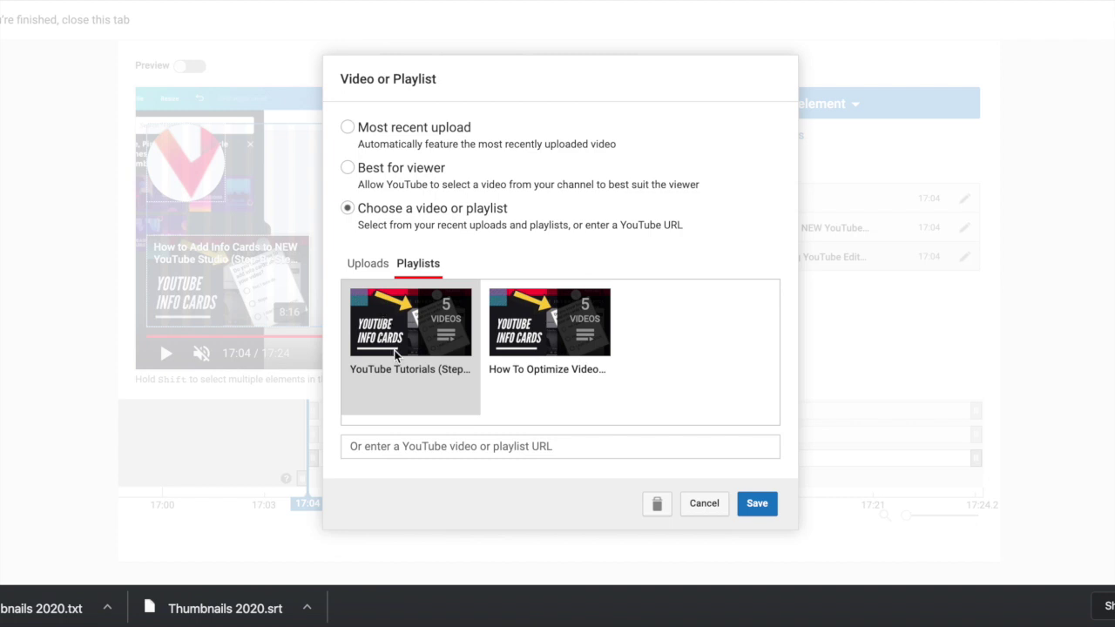
click(390, 325)
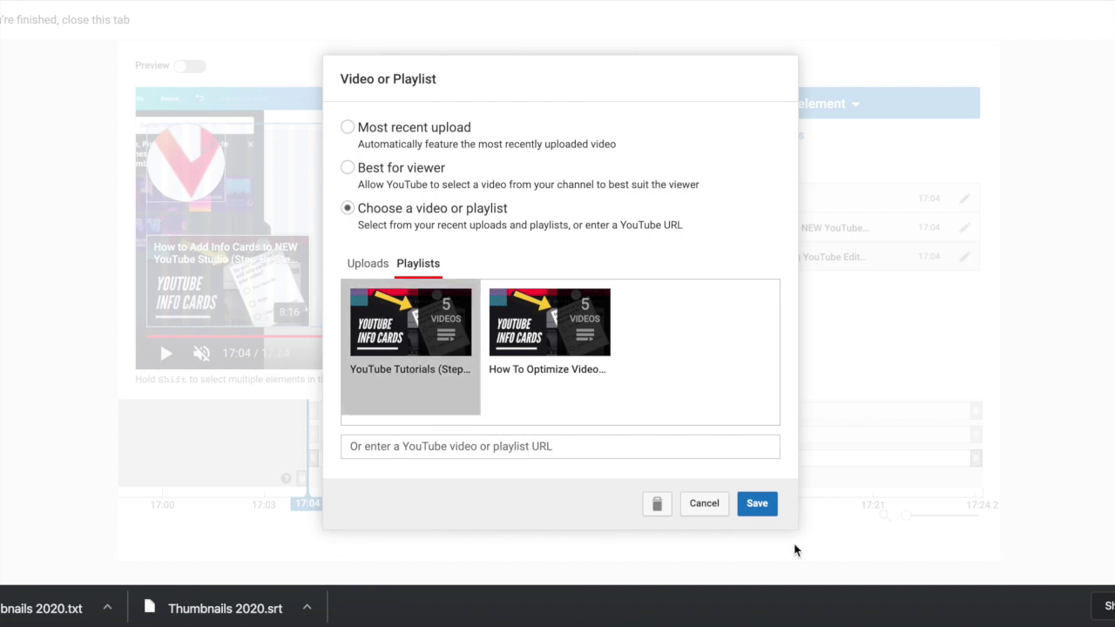
click(768, 504)
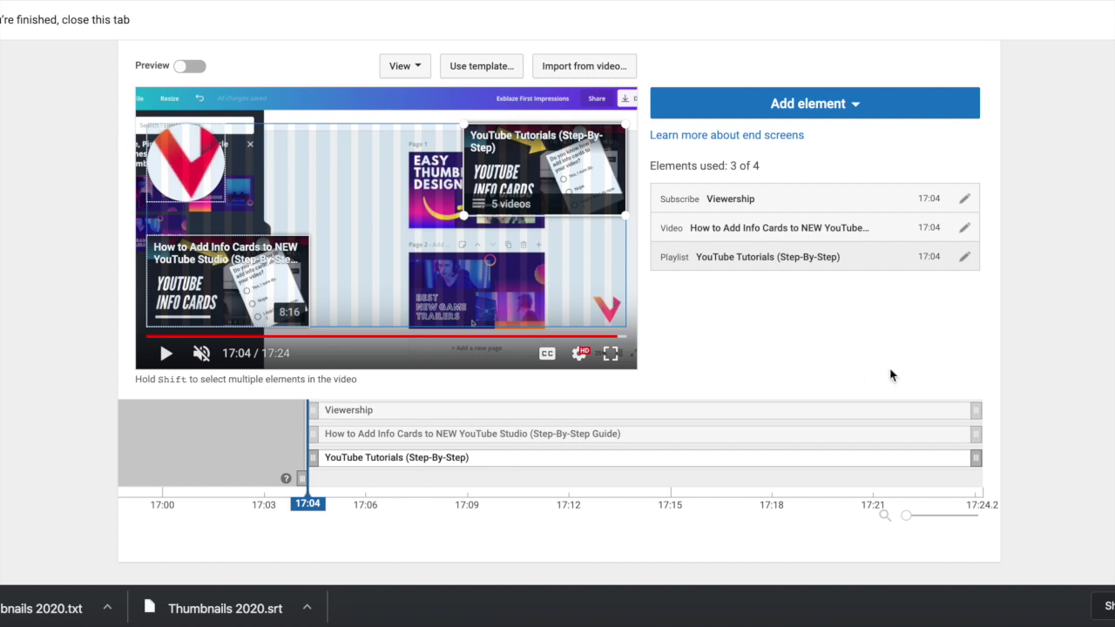
- Save the end screen of Thumbnails 2020 and close the end screen editor
click(830, 322)
scroll(752, 335, up, 2)
scroll(752, 340, down, 2)
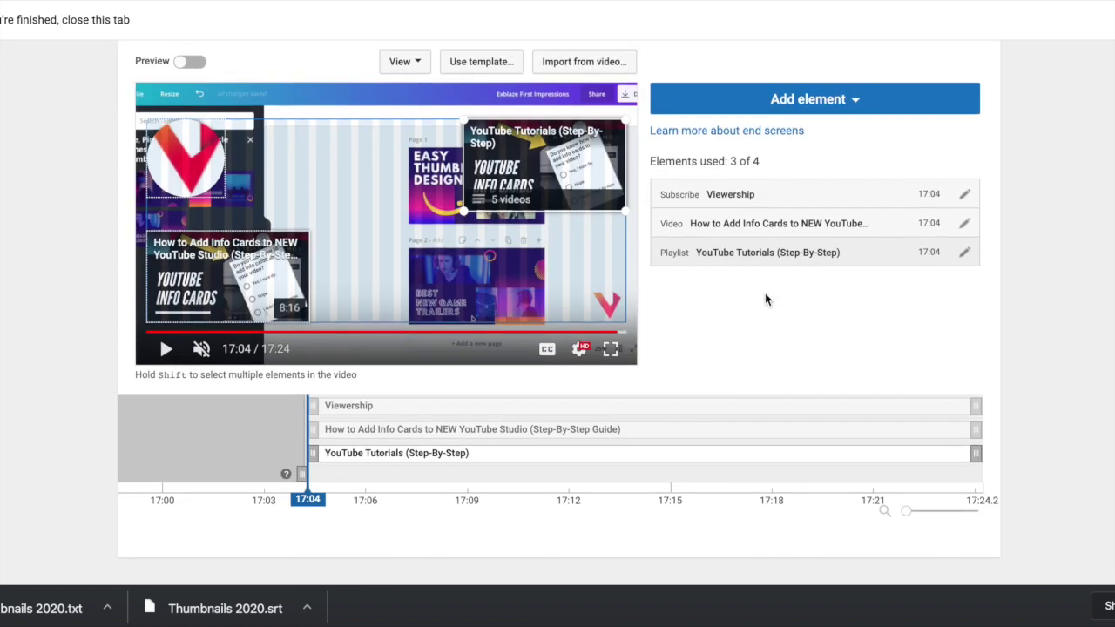
scroll(765, 293, up, 2)
scroll(806, 209, down, 1)
click(943, 131)
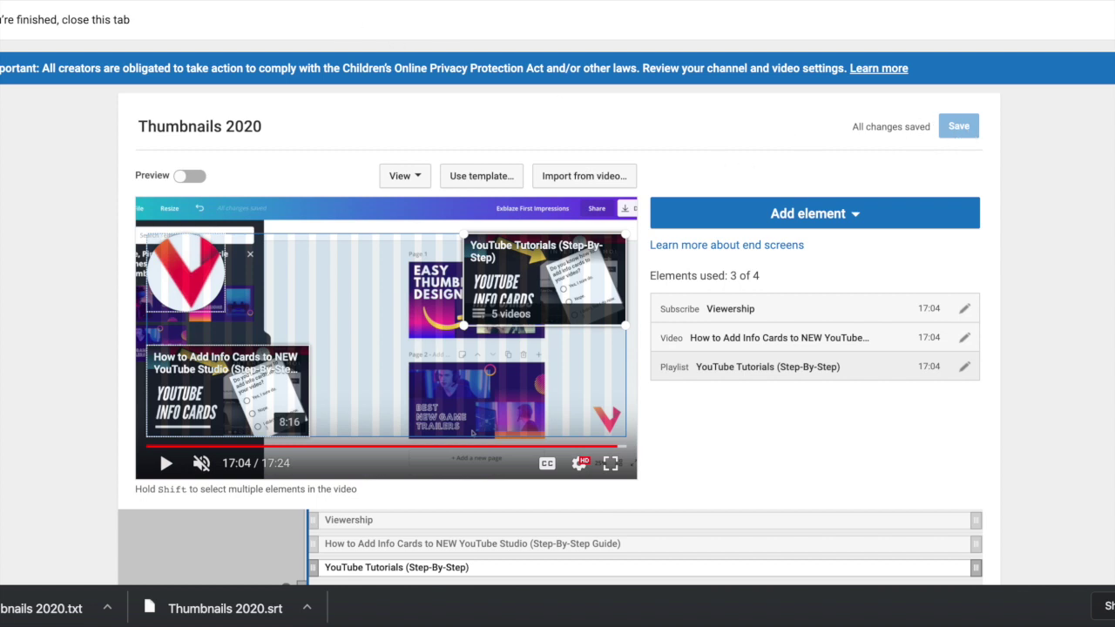
key(ctrl+w)
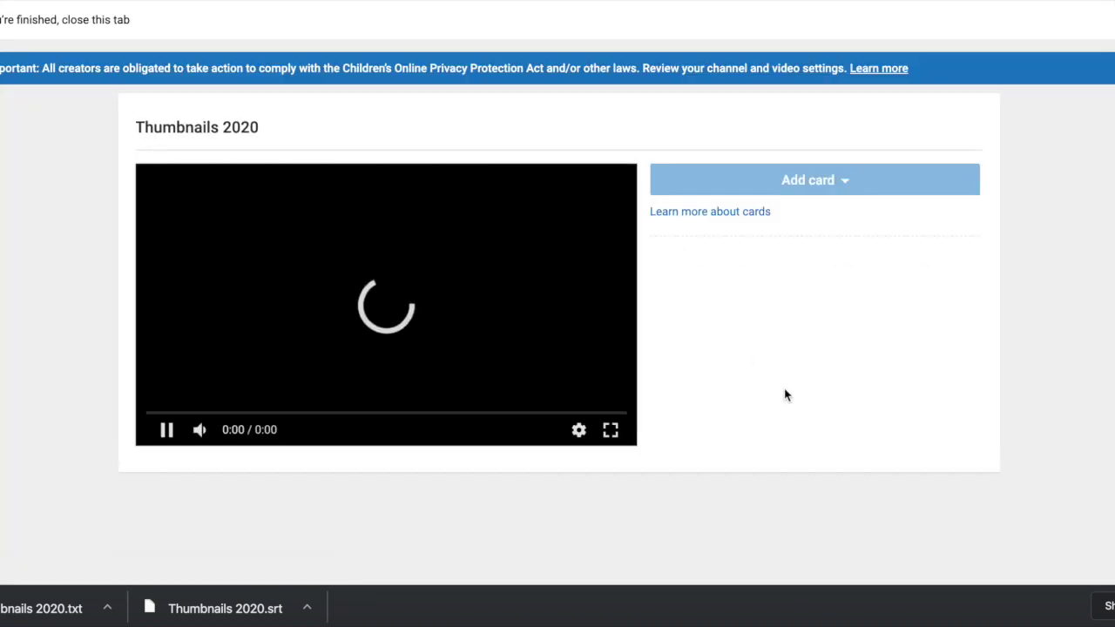
- In the cards editor, mute the video and start a poll card at 3:27 asking "Do you create custom thumbnails for all videos?"
click(201, 430)
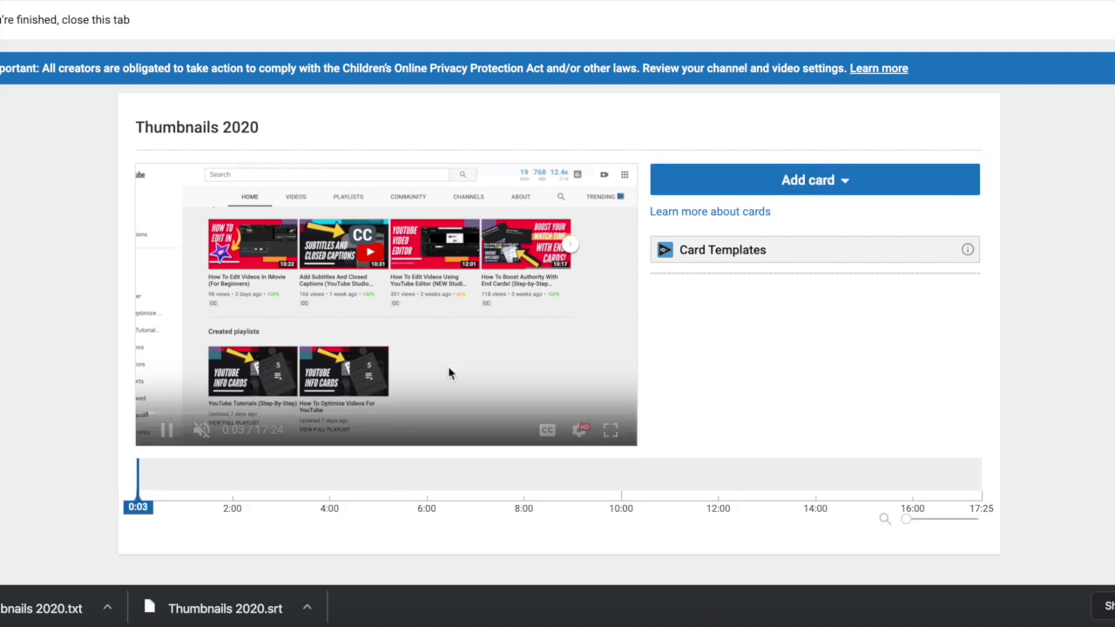
click(252, 471)
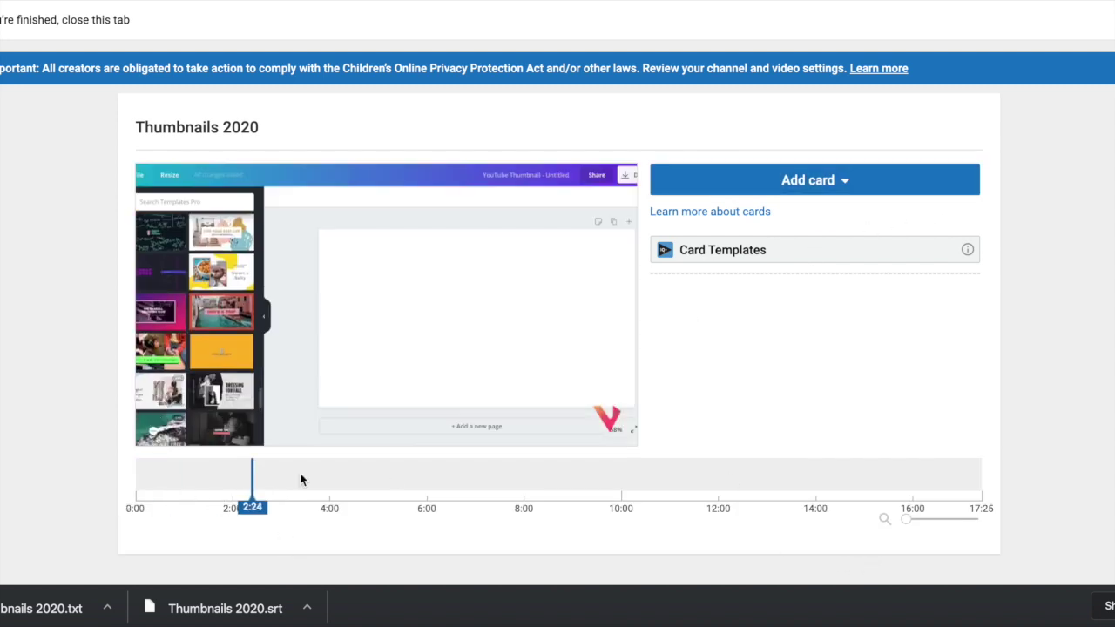
click(301, 471)
click(858, 180)
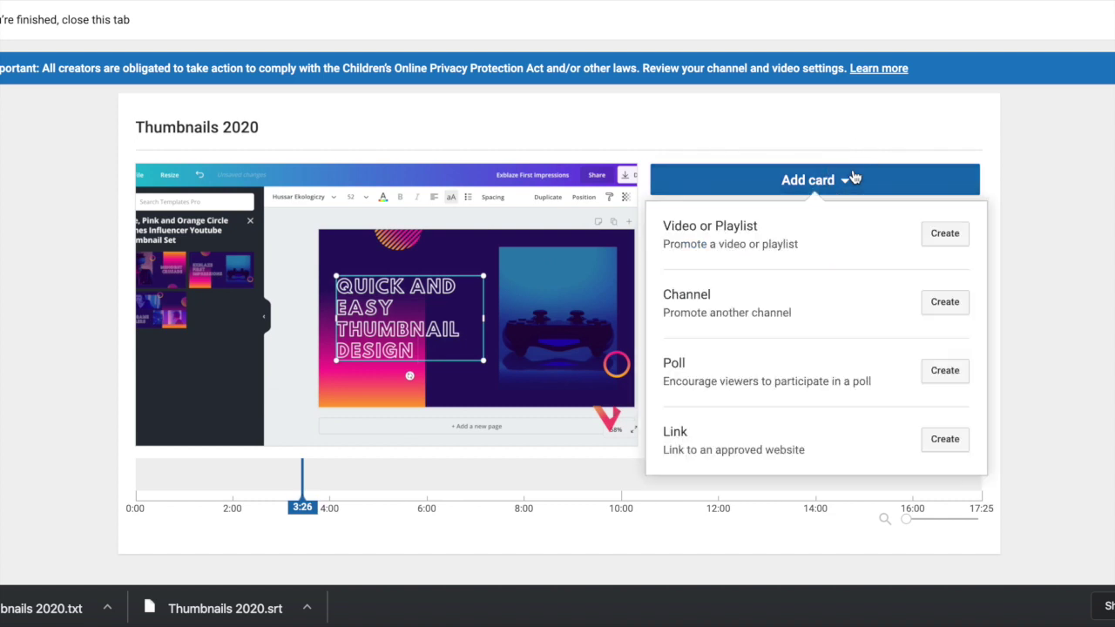
click(942, 373)
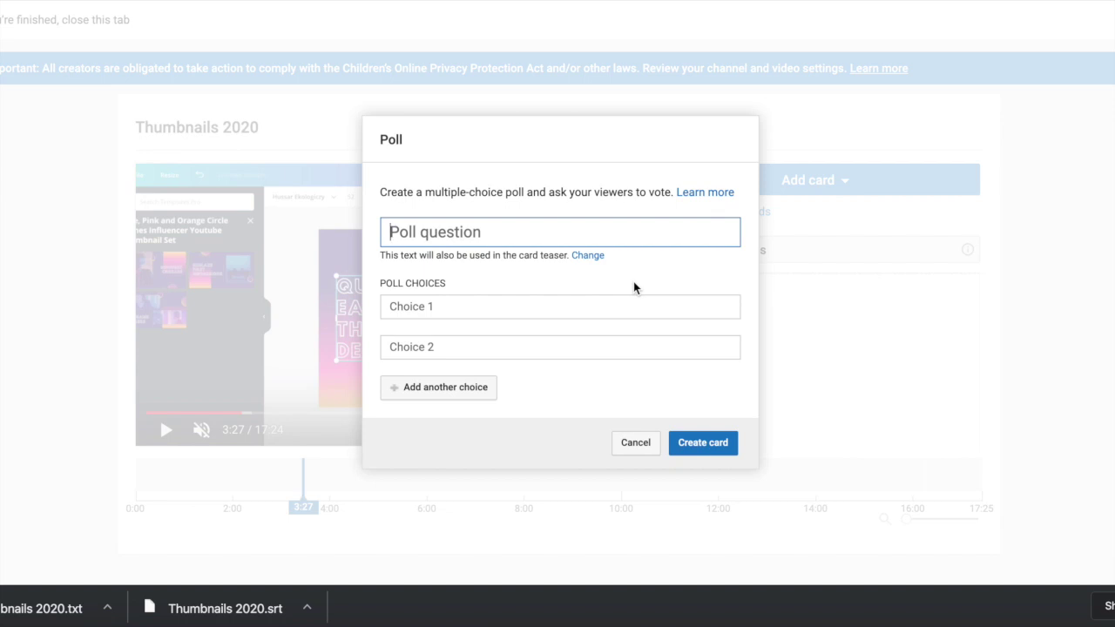
text(Do )
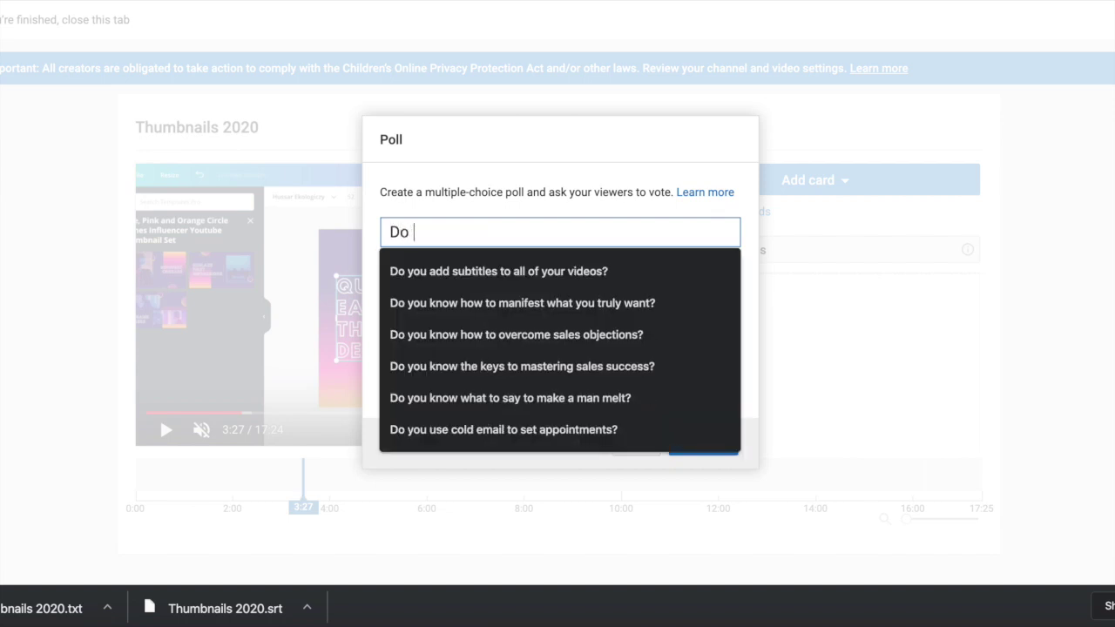
text(you create custom thumbnails for all videos?)
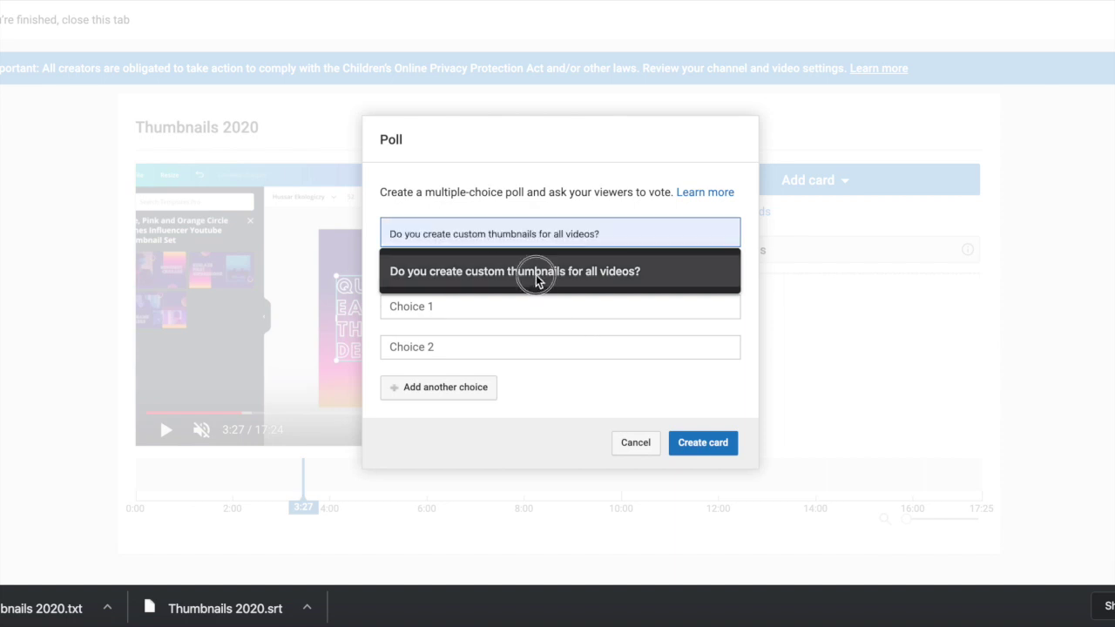
click(535, 274)
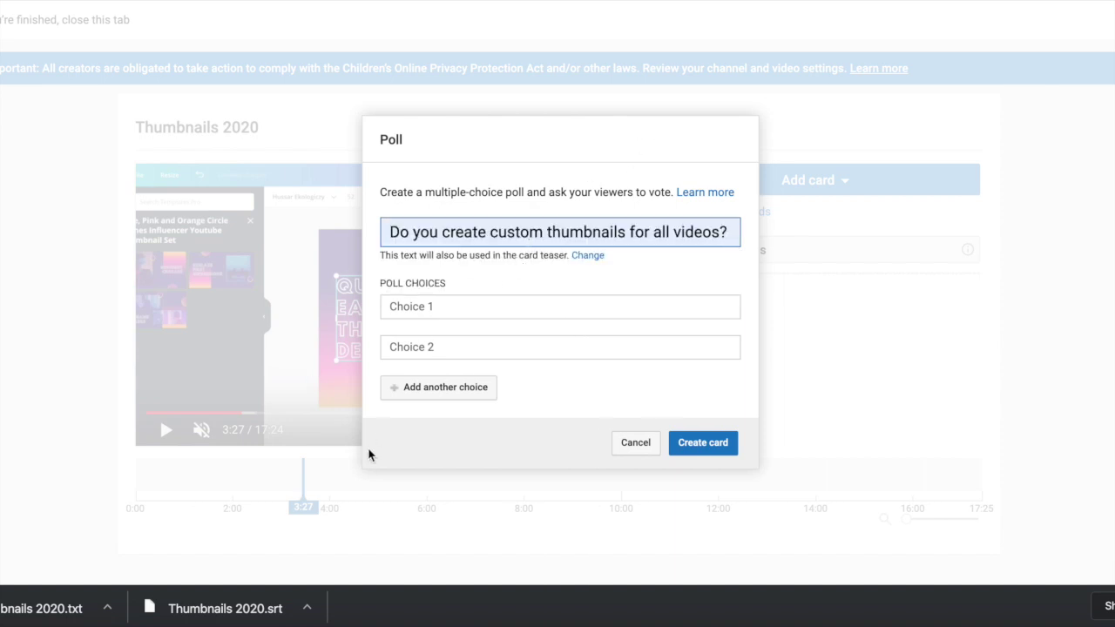
- Give the poll the choices "Yes.", "No." and "Not yet, but I'm learning!", and create the card
click(437, 310)
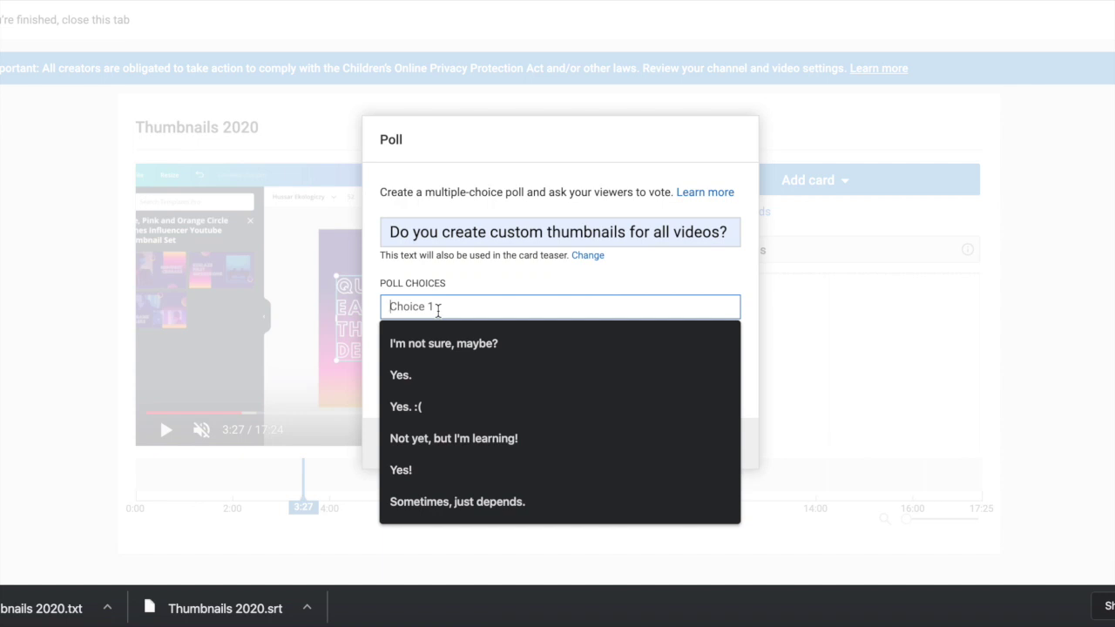
text(Yes.)
key(Tab)
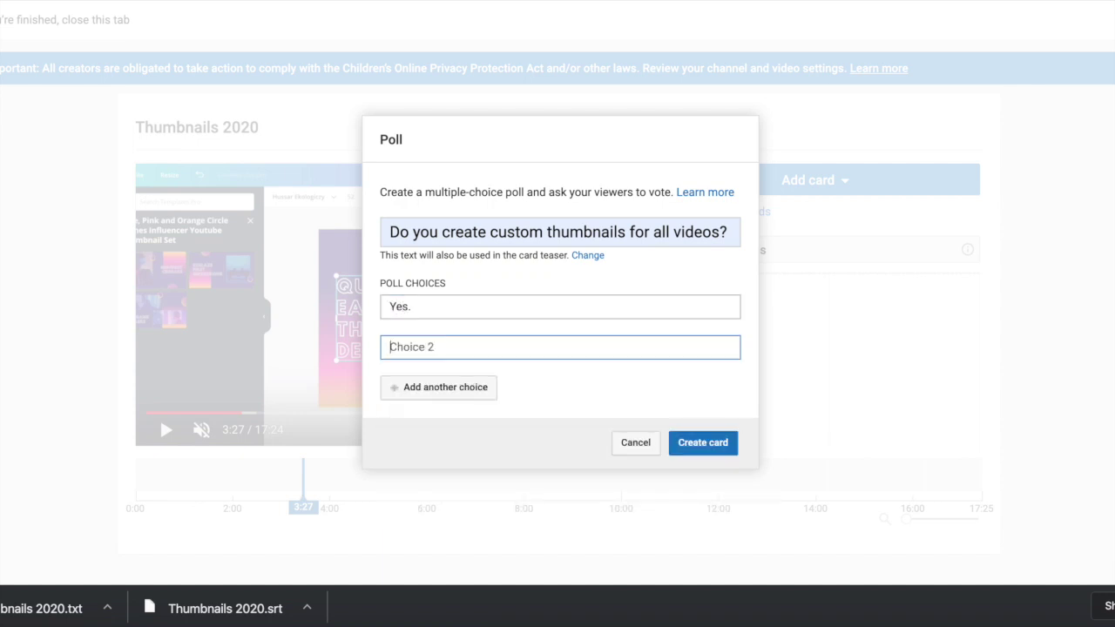
text(No.)
click(435, 387)
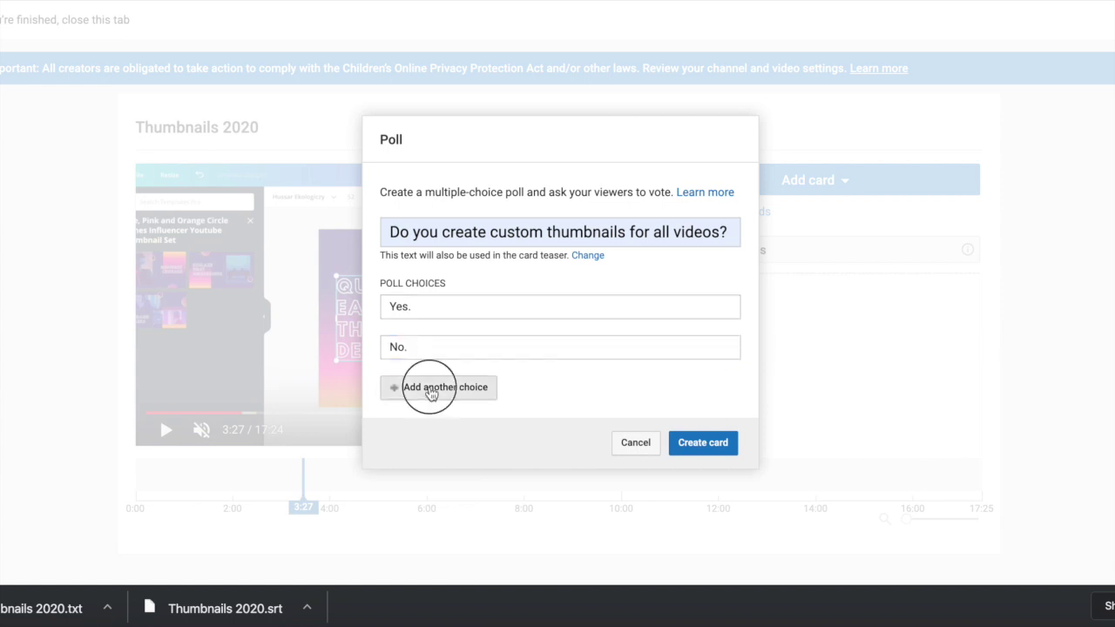
text(Not yet, but I'm learning!)
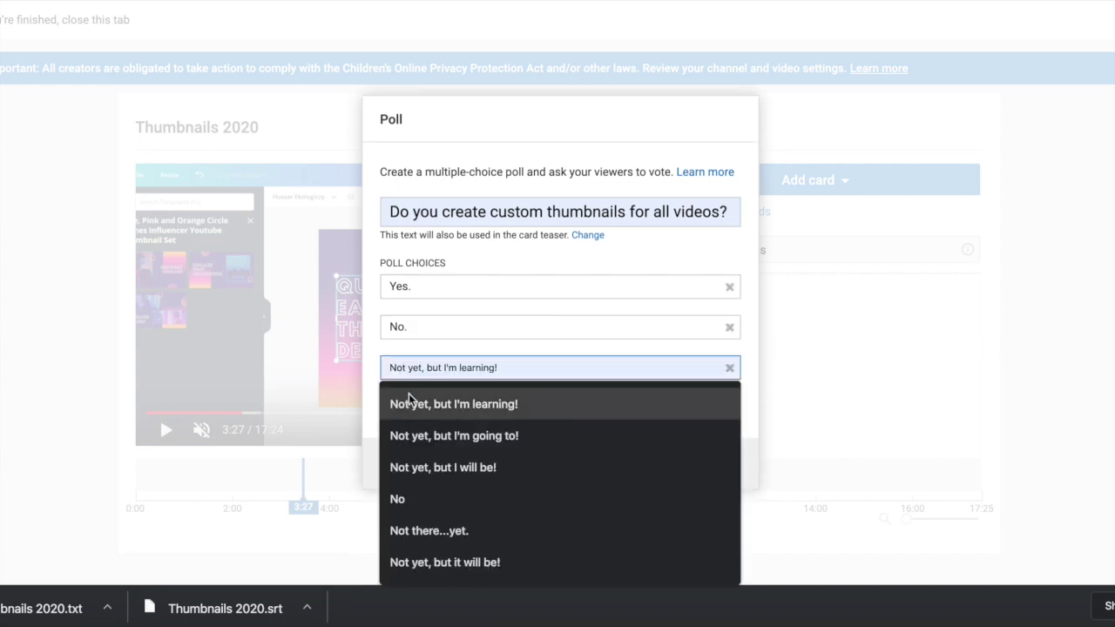
click(410, 404)
click(553, 441)
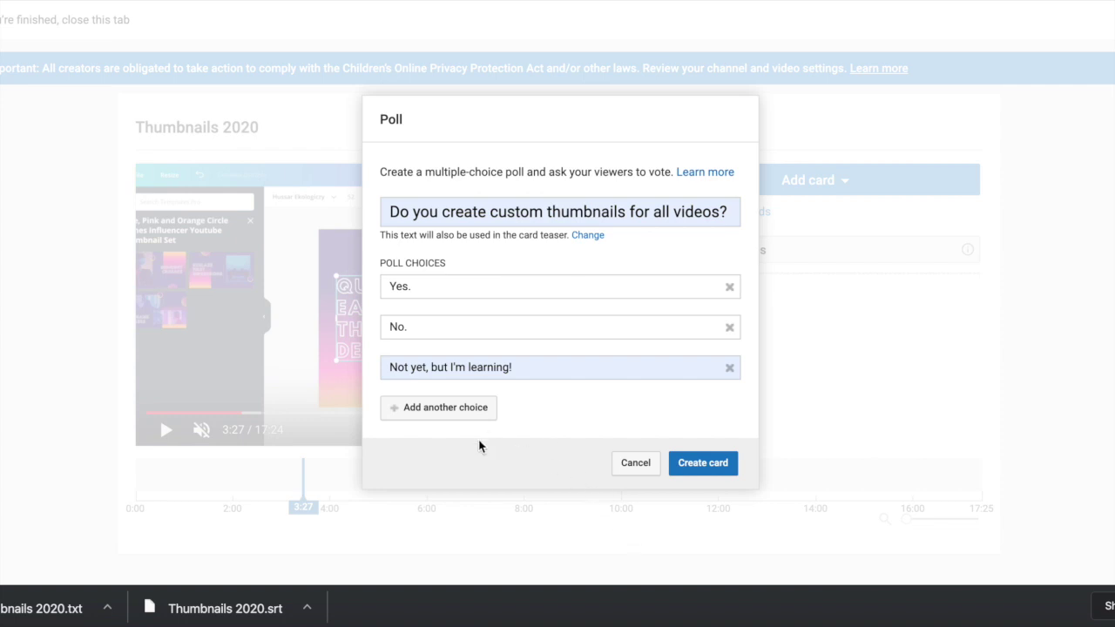
click(714, 463)
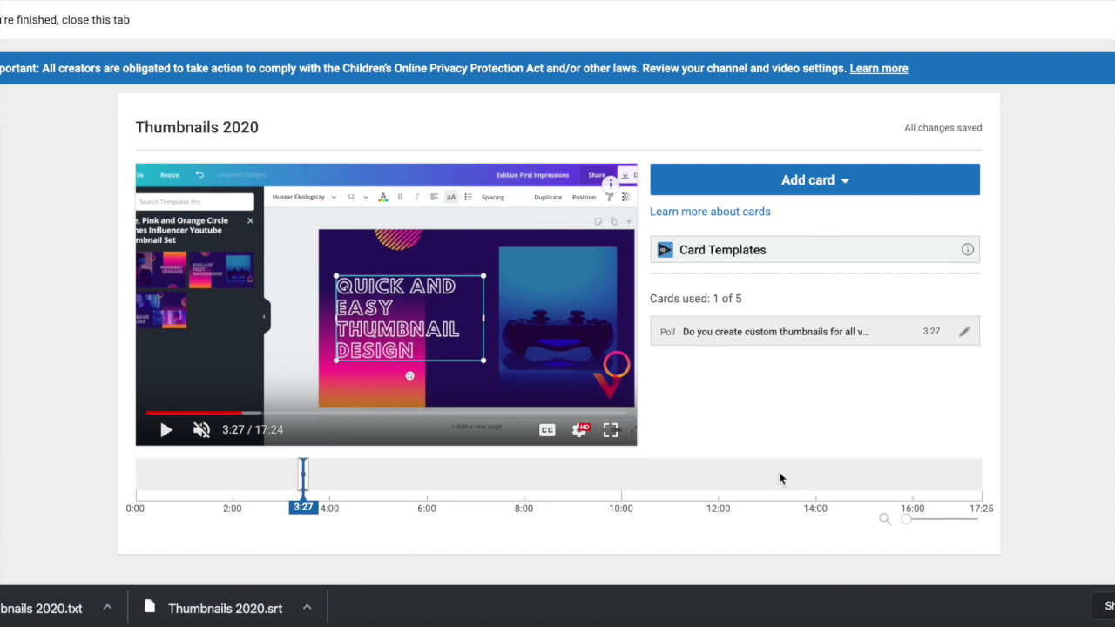
- Add a playlist card for "How To Optimize Videos For YouTube" at 14:12
click(826, 479)
click(849, 178)
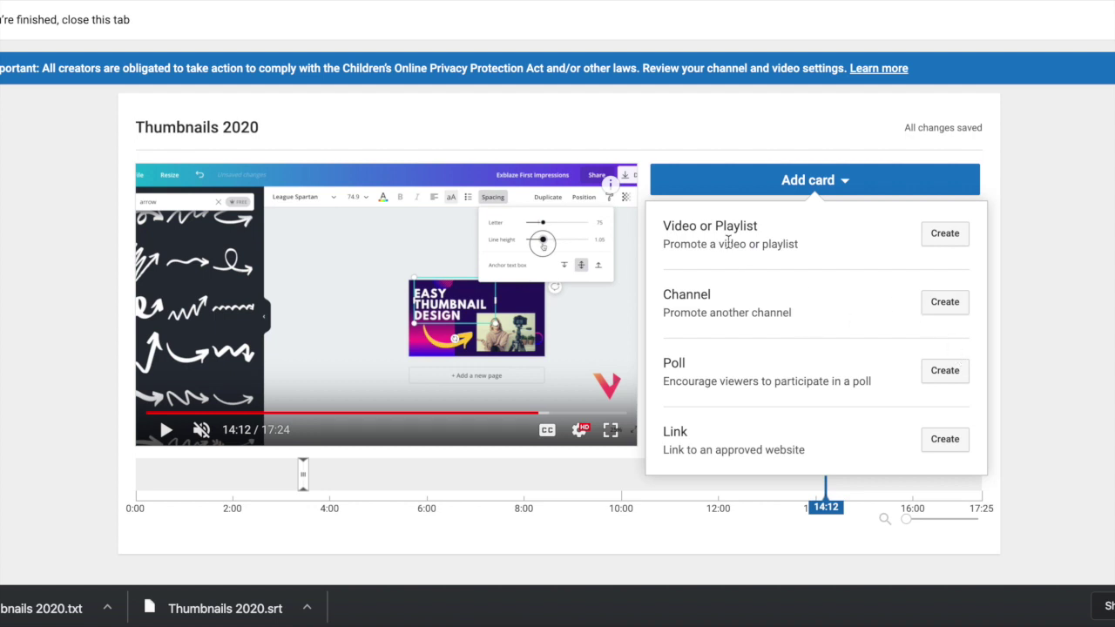
click(943, 241)
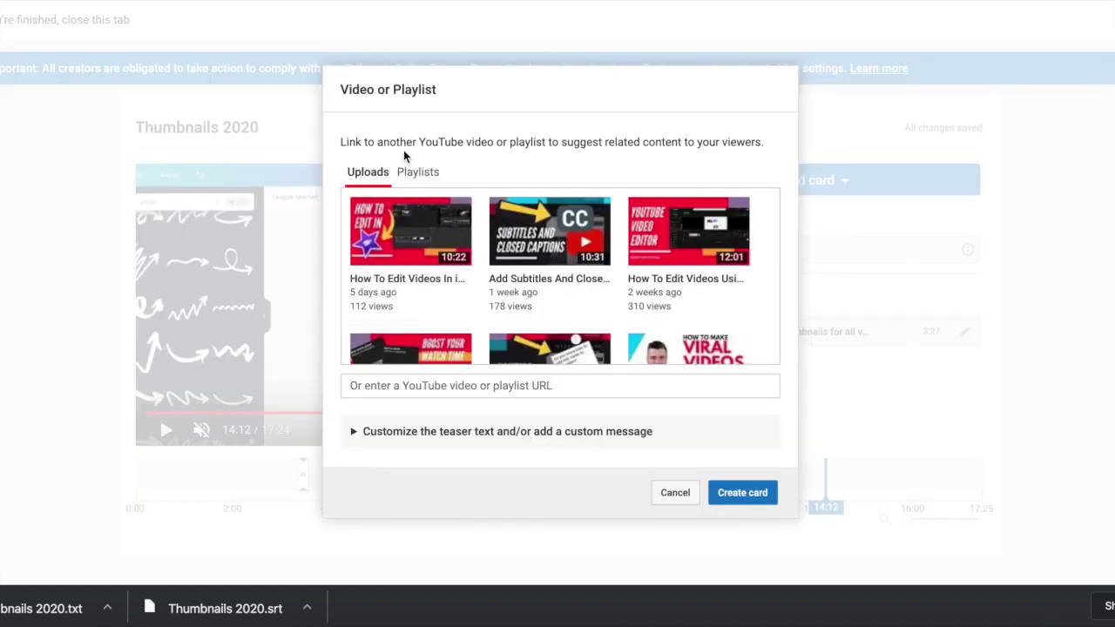
click(417, 171)
click(528, 258)
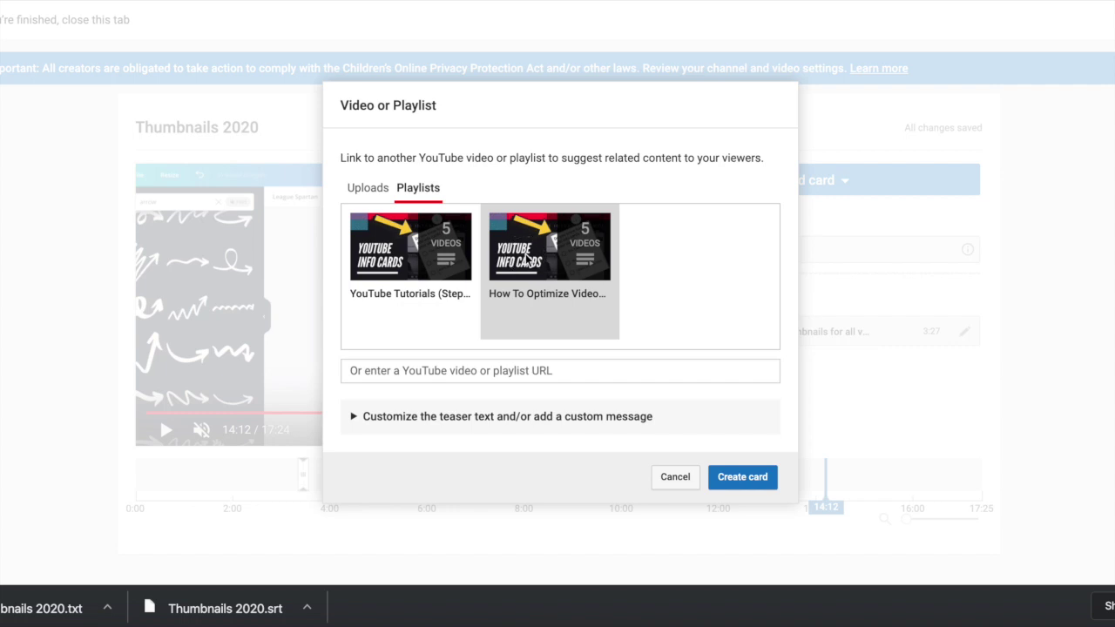
click(740, 477)
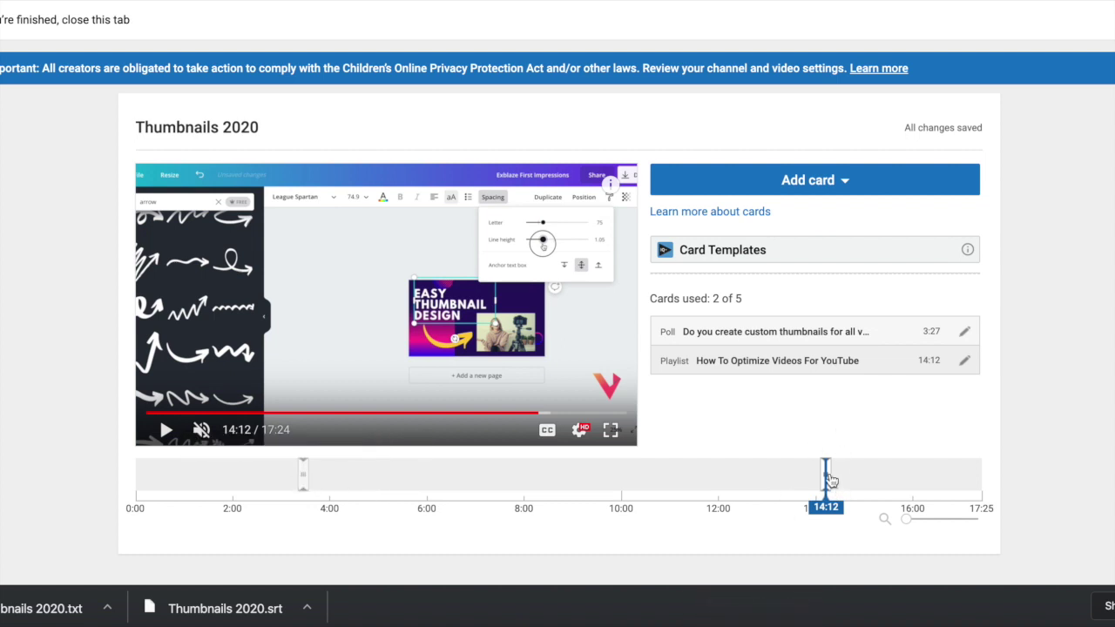
- Nudge the poll card to 3:26 on the timeline and close the cards editor
click(304, 481)
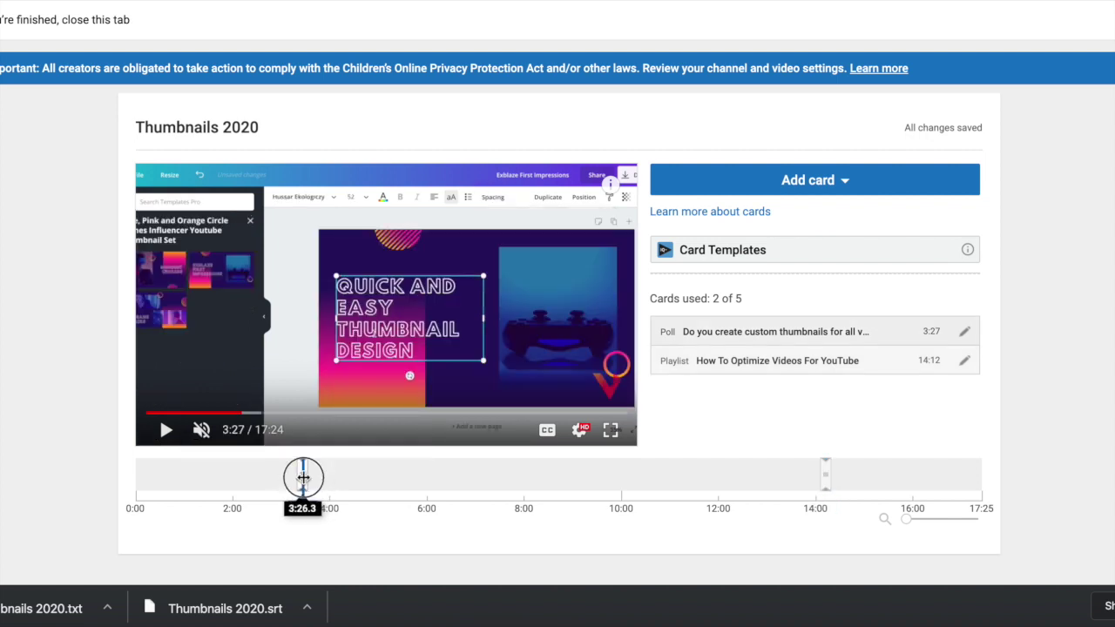
click(826, 479)
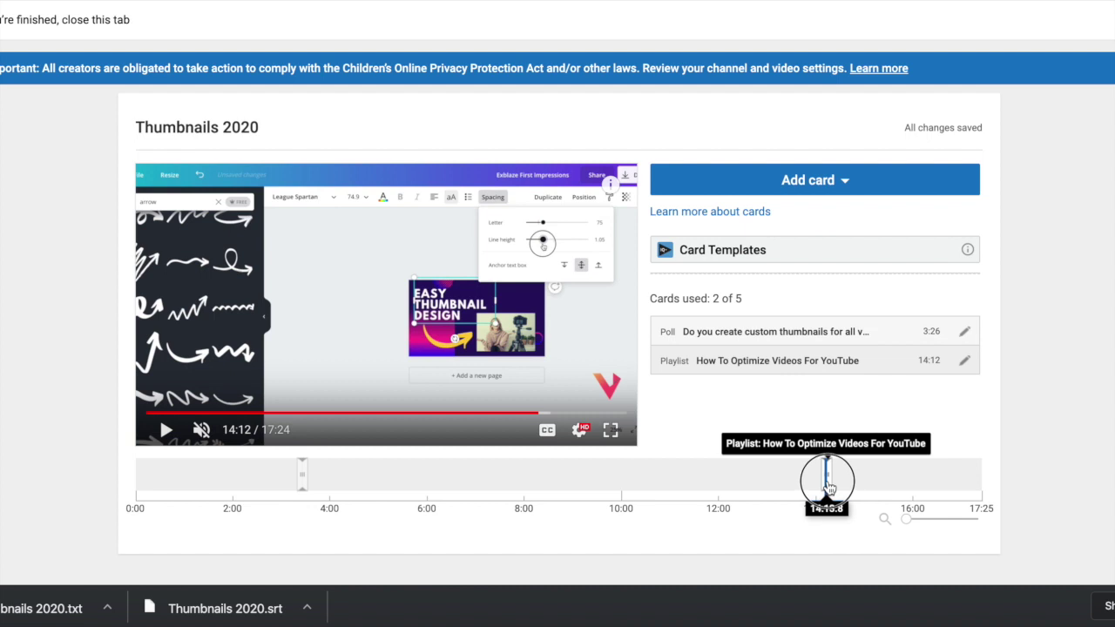
click(827, 480)
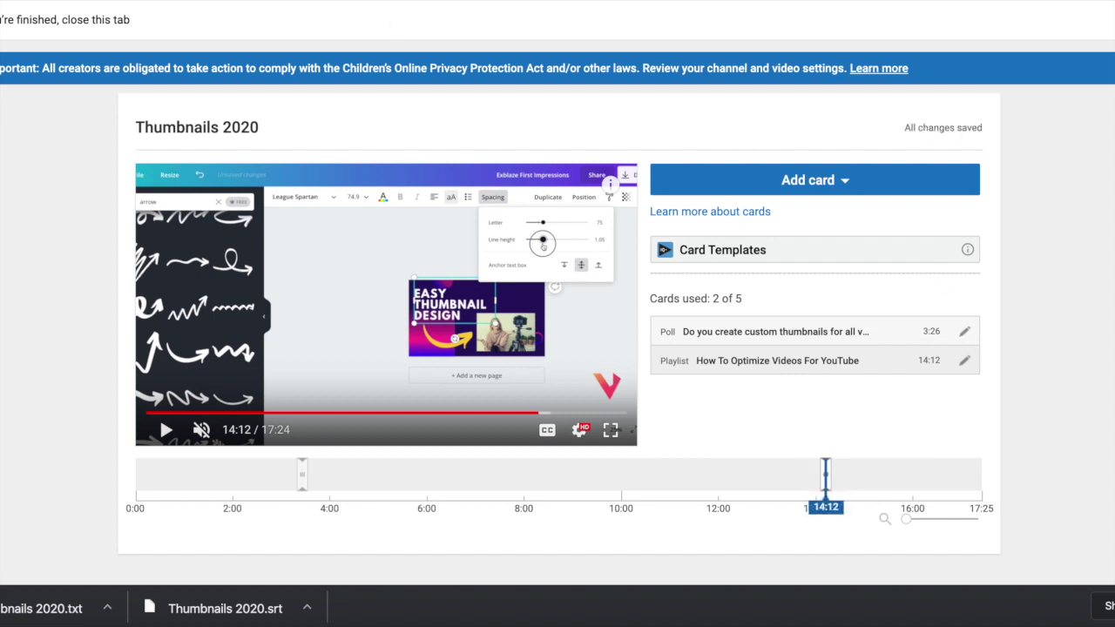
key(ctrl+w)
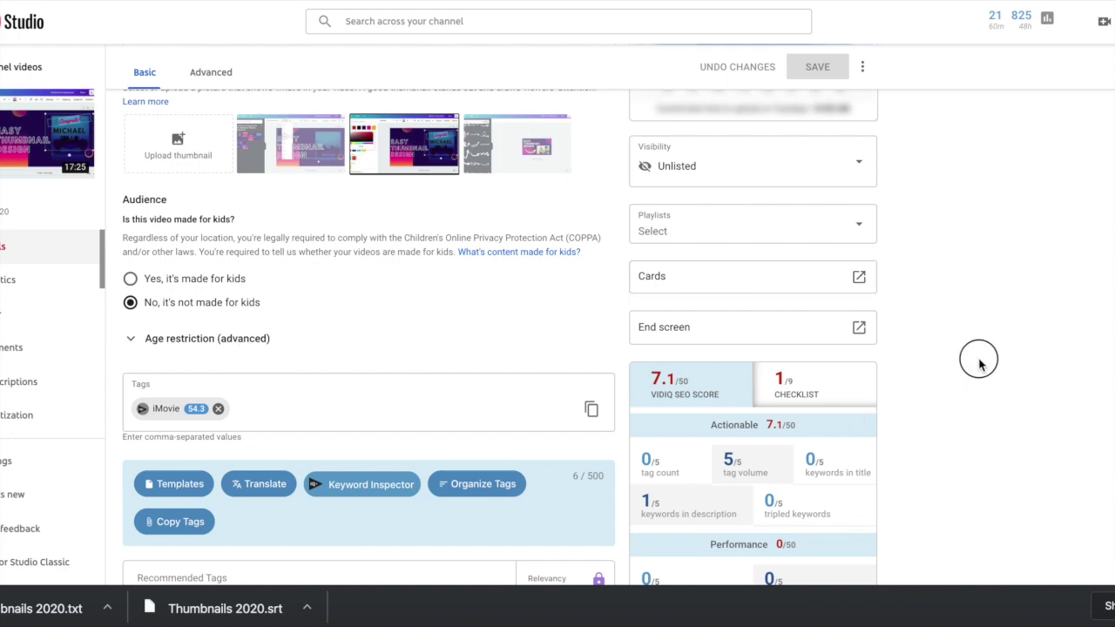
- Review the video's title, description, thumbnail, audience setting, tags and SEO score on the details page
scroll(978, 361, up, 5)
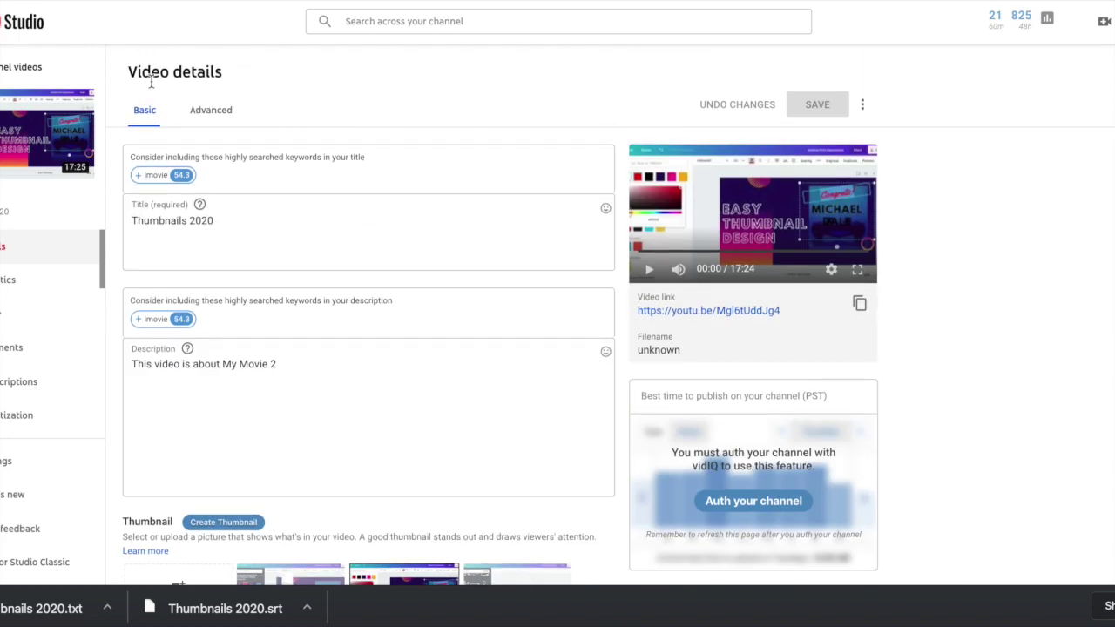
scroll(953, 292, down, 4)
scroll(953, 293, down, 5)
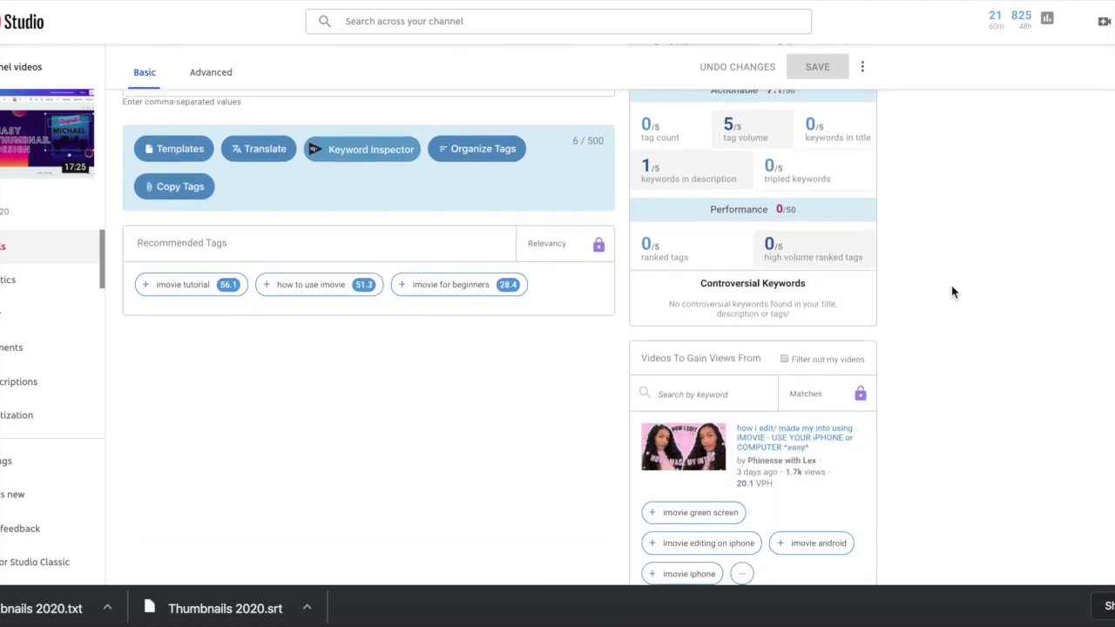
scroll(954, 293, up, 8)
scroll(953, 293, up, 2)
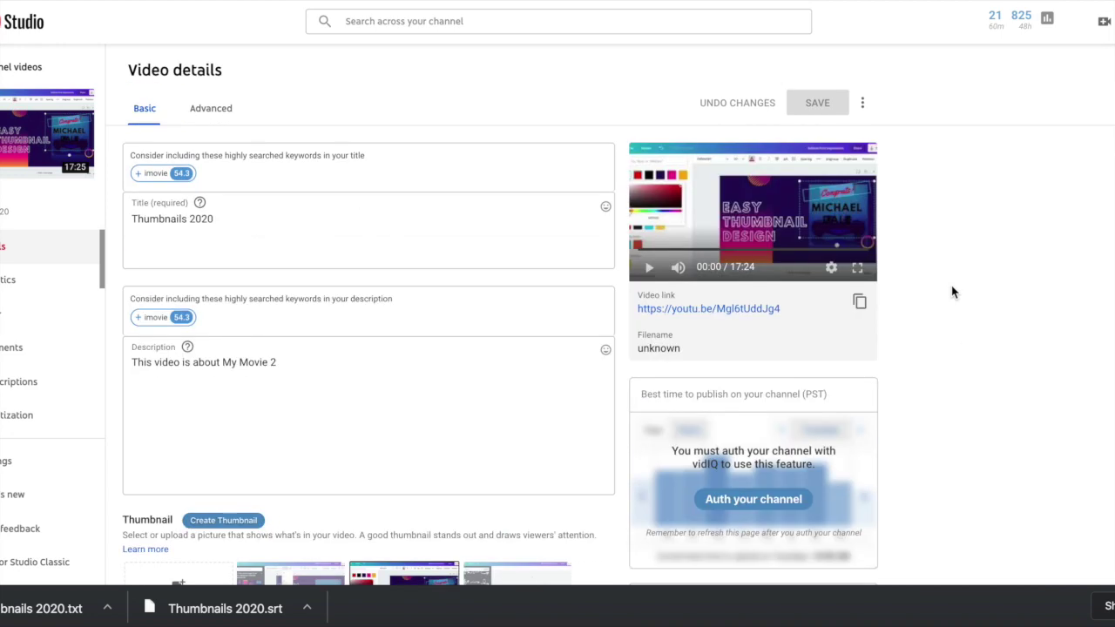
click(148, 215)
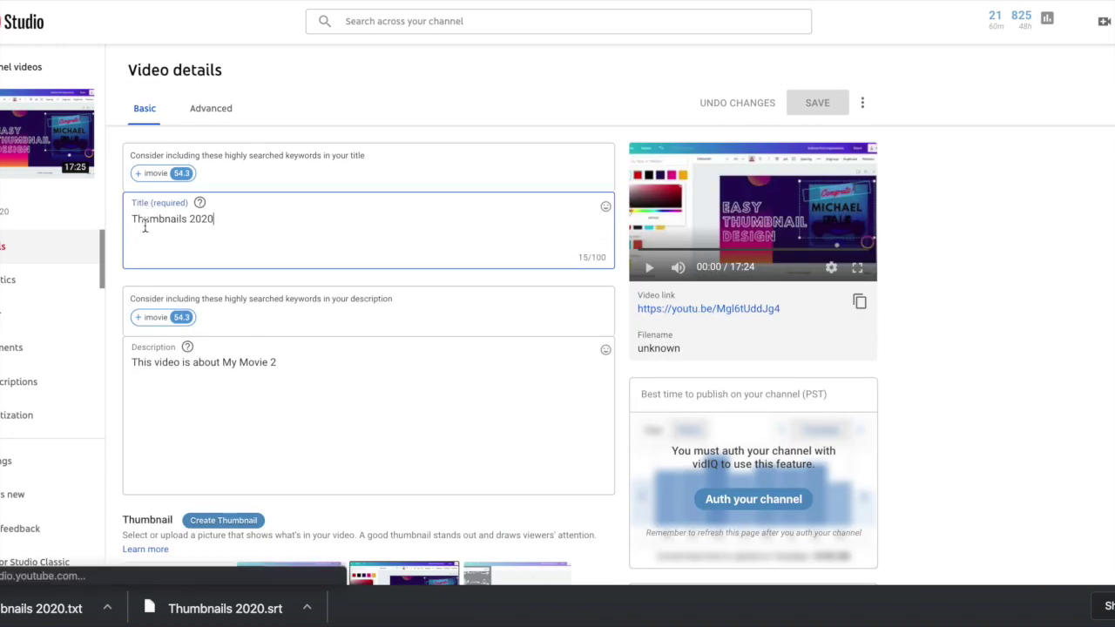
click(206, 376)
scroll(206, 376, down, 5)
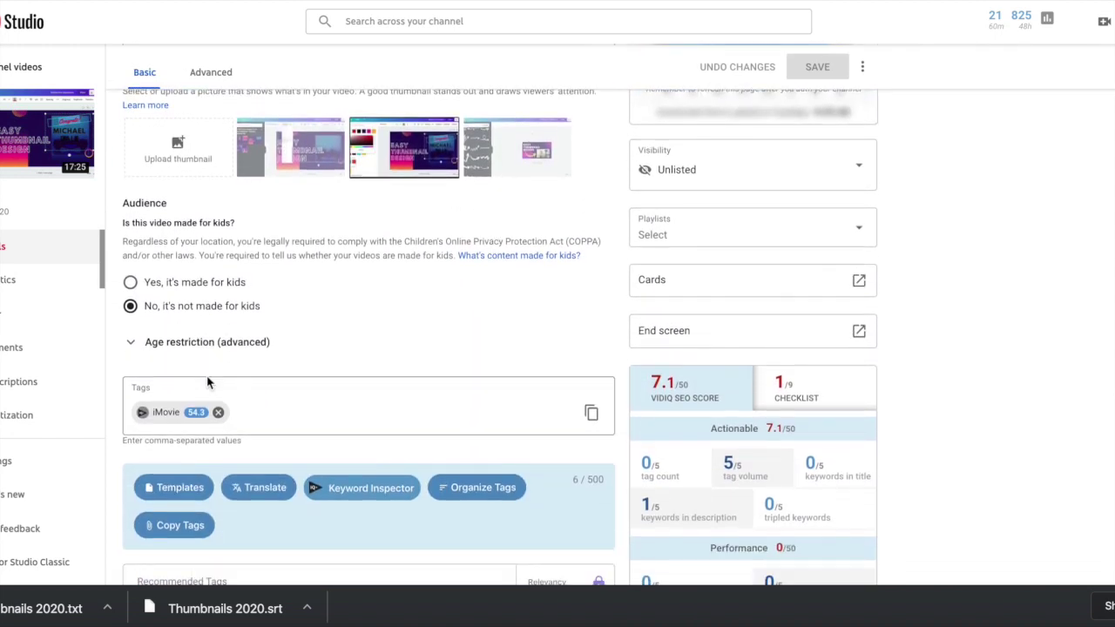
scroll(206, 380, down, 1)
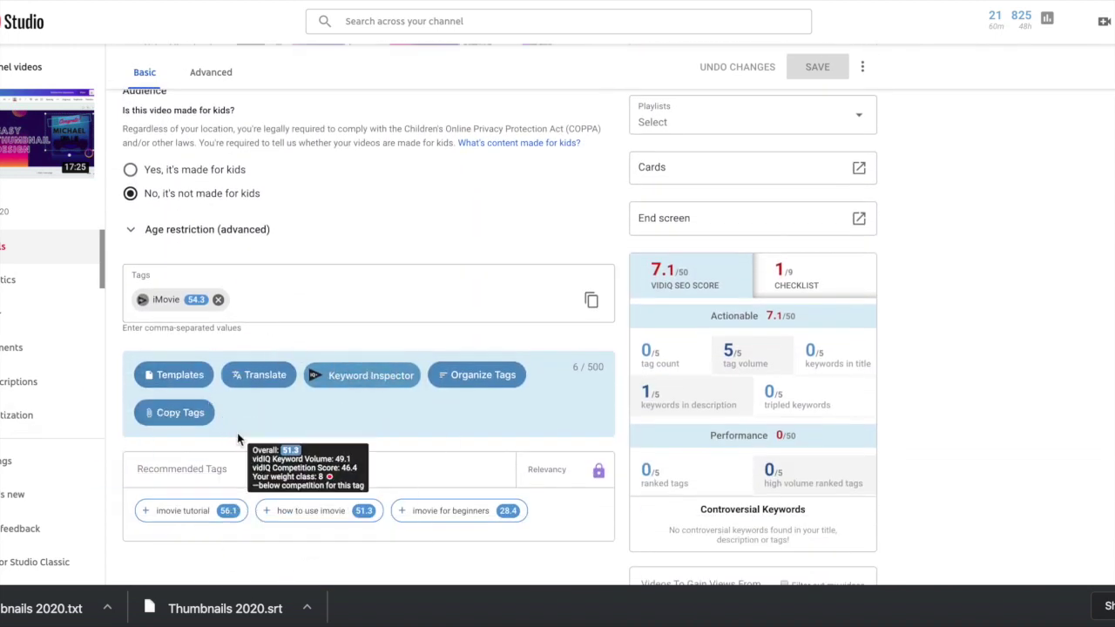
scroll(238, 439, up, 6)
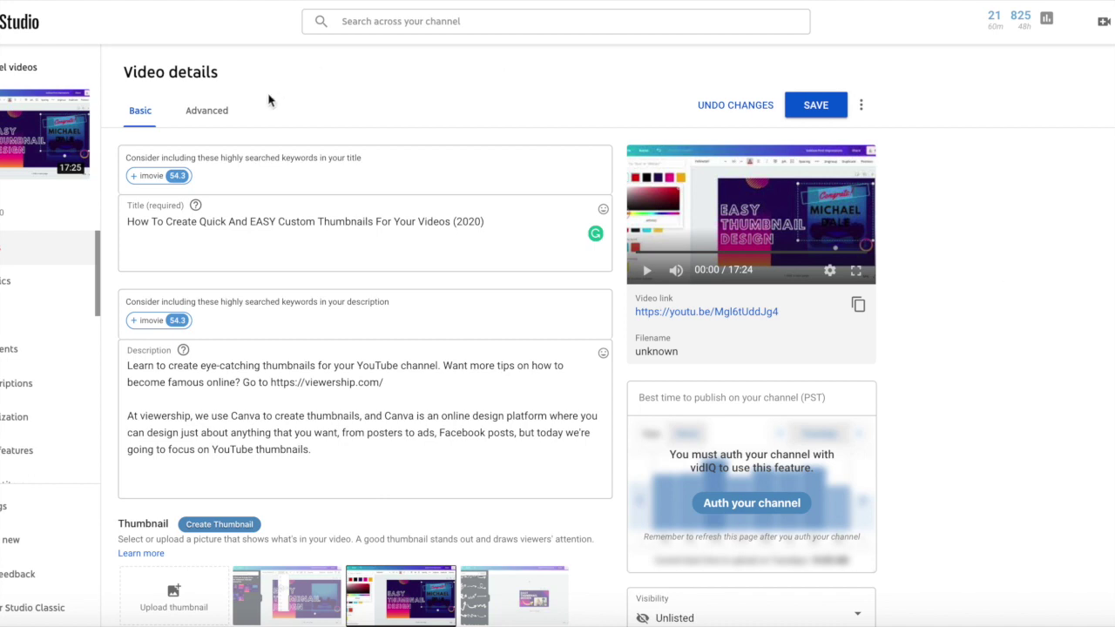
- Read through the title "How To Create Quick And EASY Custom Thumbnails For Your Videos (2020)" and the description with its opening viewership.com link
click(168, 246)
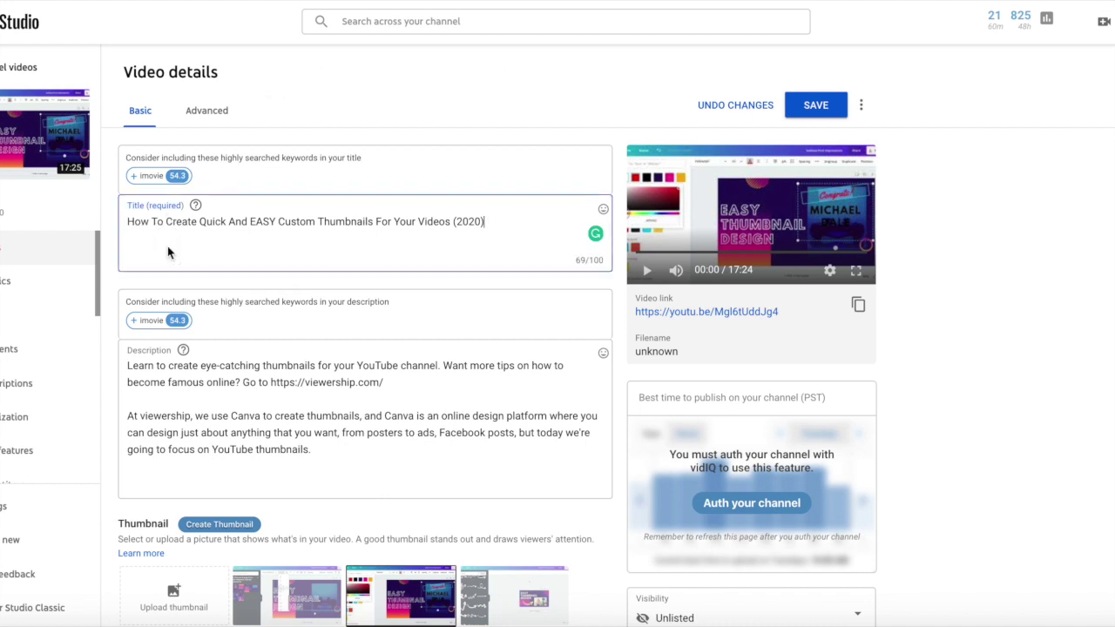
key(ctrl+a)
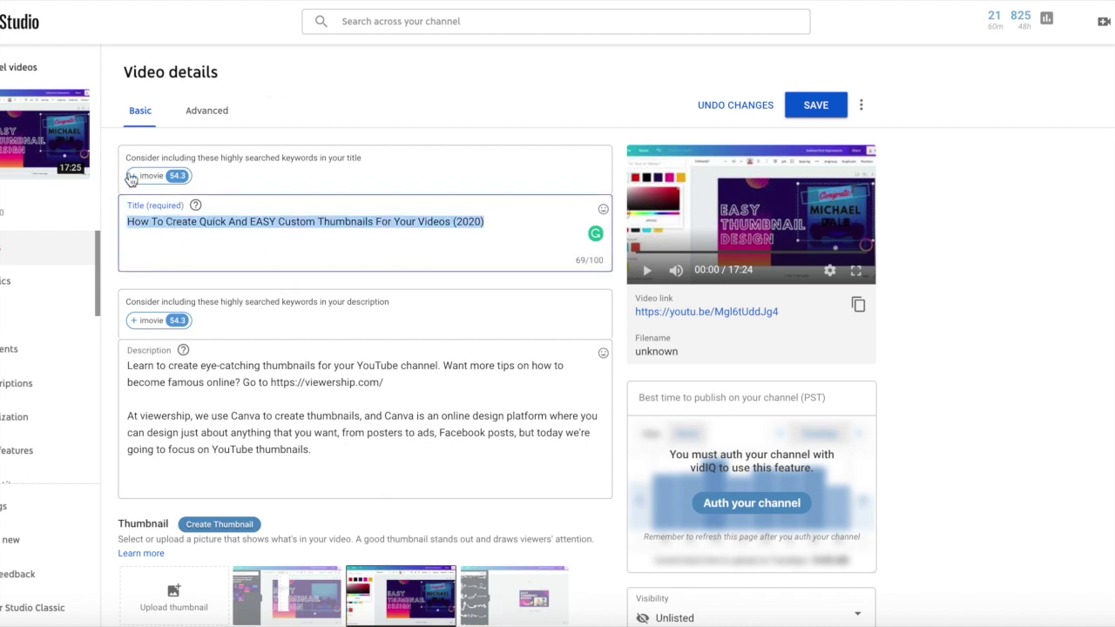
click(311, 462)
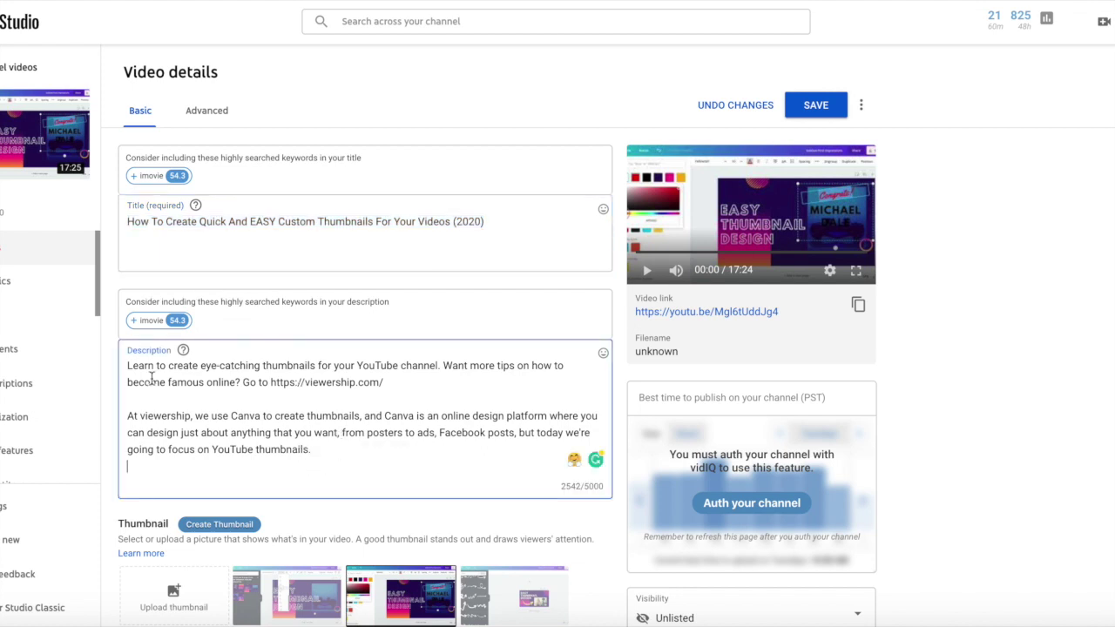
scroll(370, 457, down, 1)
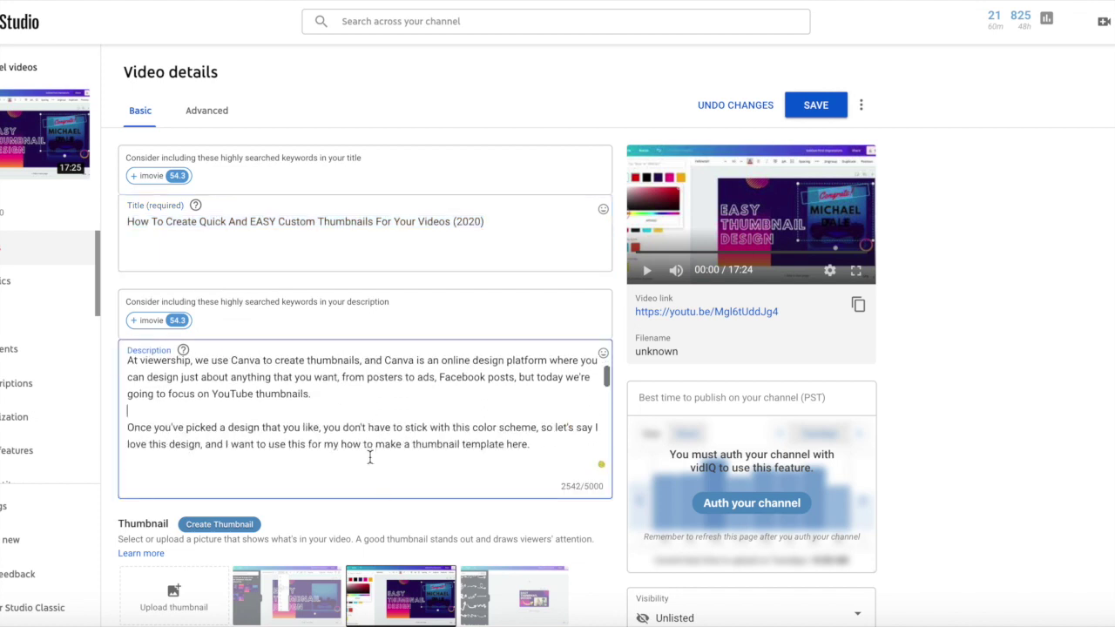
scroll(369, 457, up, 1)
drag(393, 382, 178, 374)
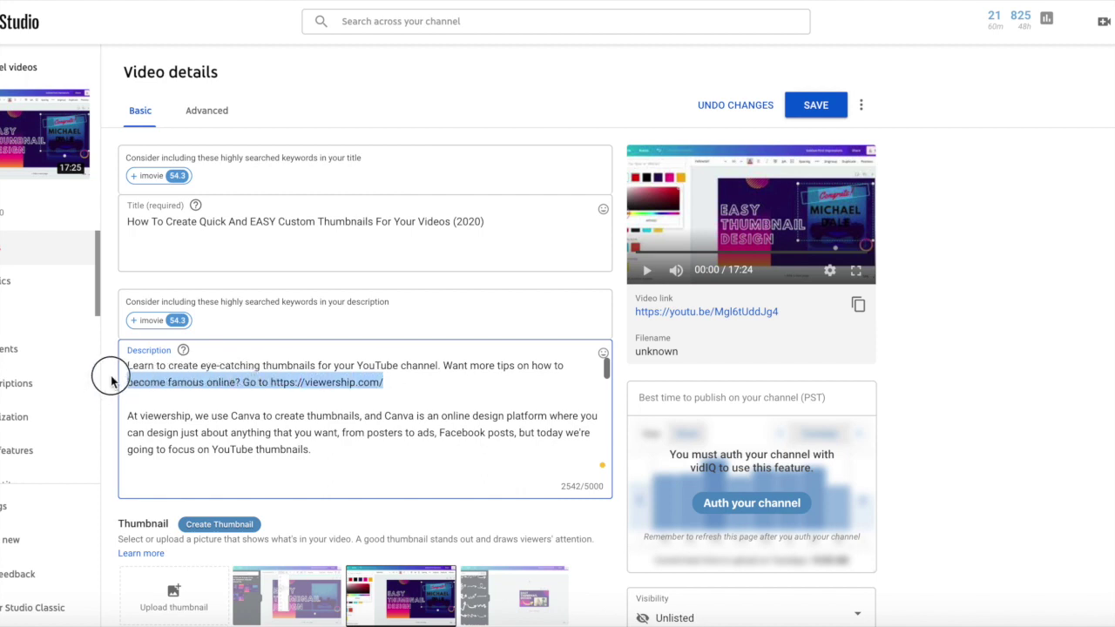
drag(111, 380, 131, 348)
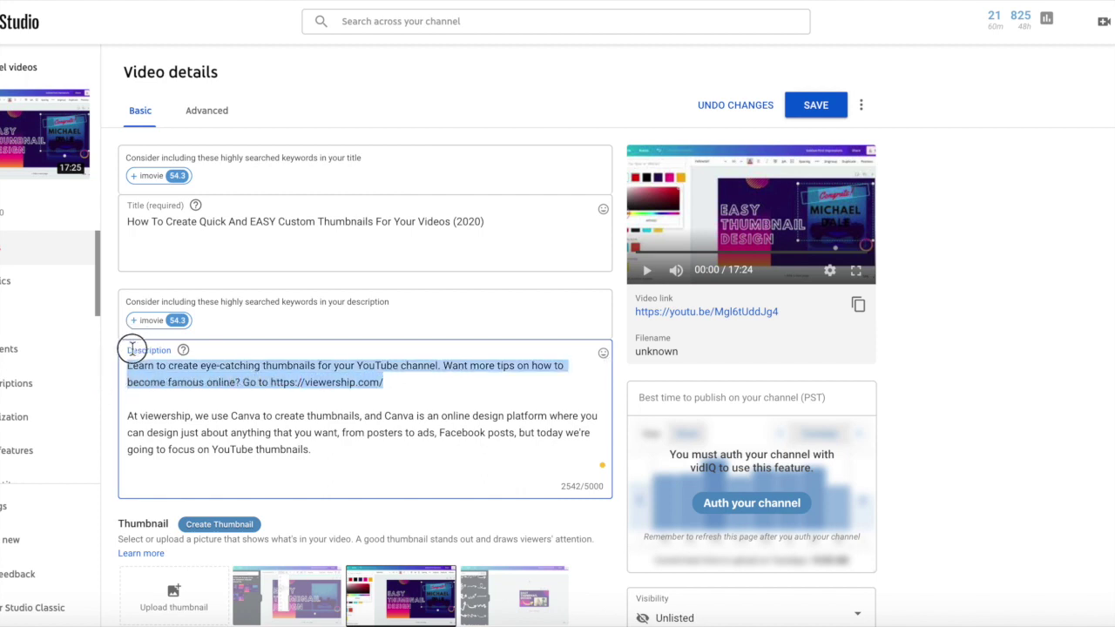
click(978, 393)
scroll(1074, 376, down, 1)
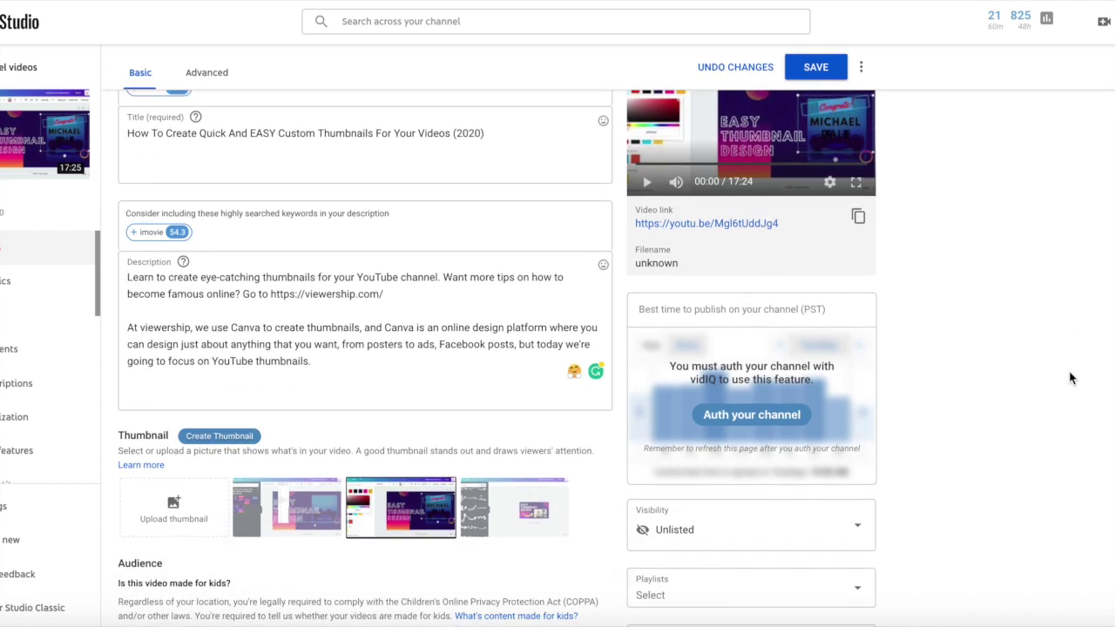
scroll(1071, 378, down, 1)
scroll(1072, 378, up, 2)
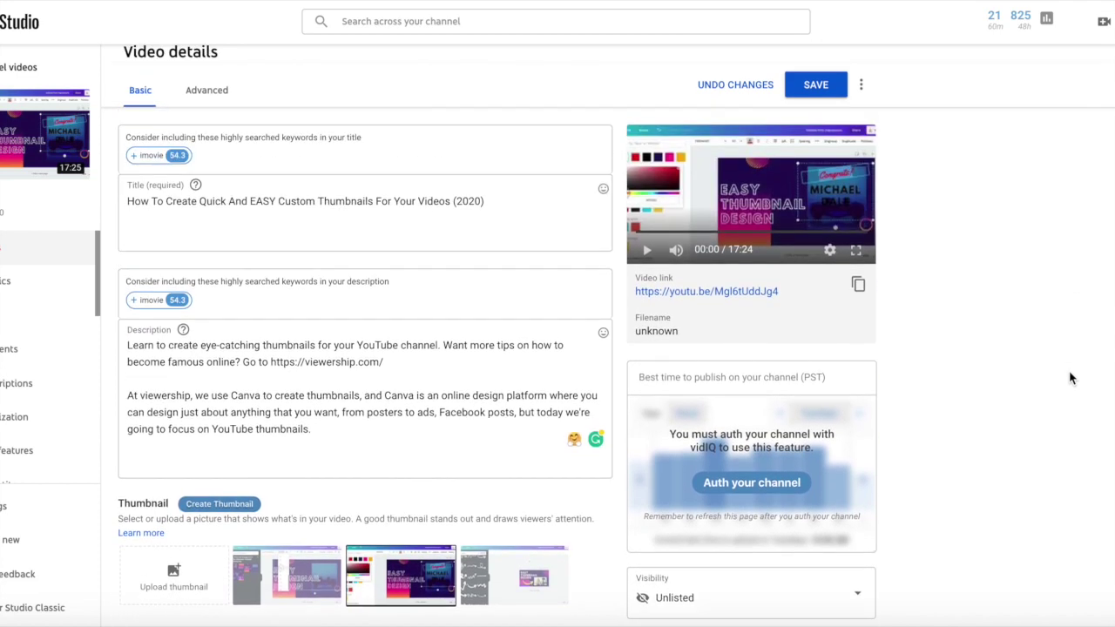
scroll(1072, 378, down, 5)
scroll(1072, 377, up, 4)
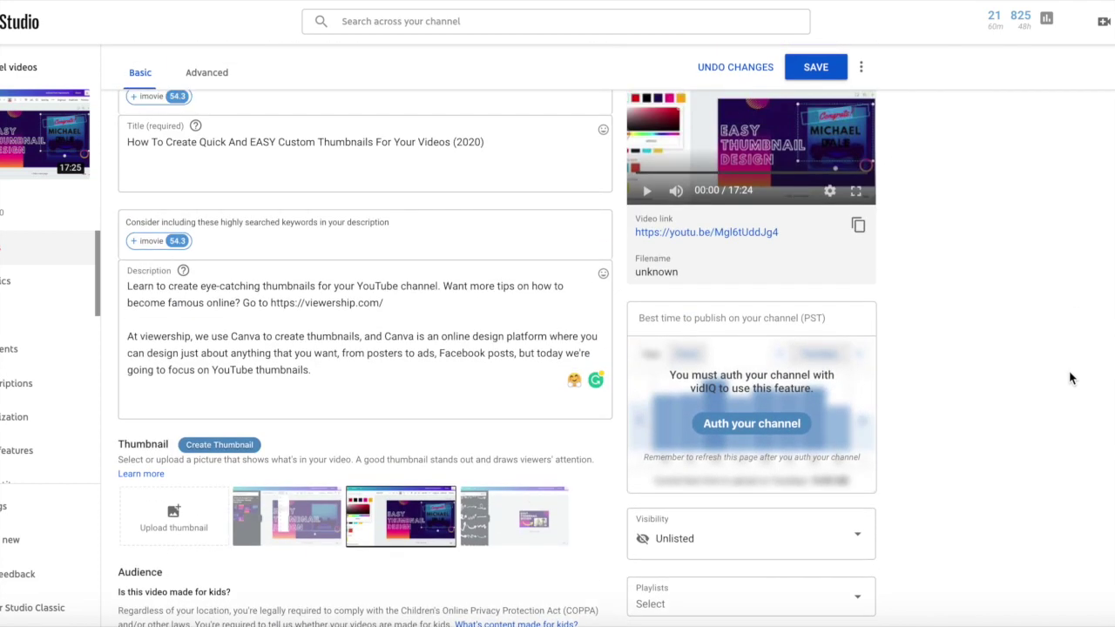
scroll(1071, 377, up, 1)
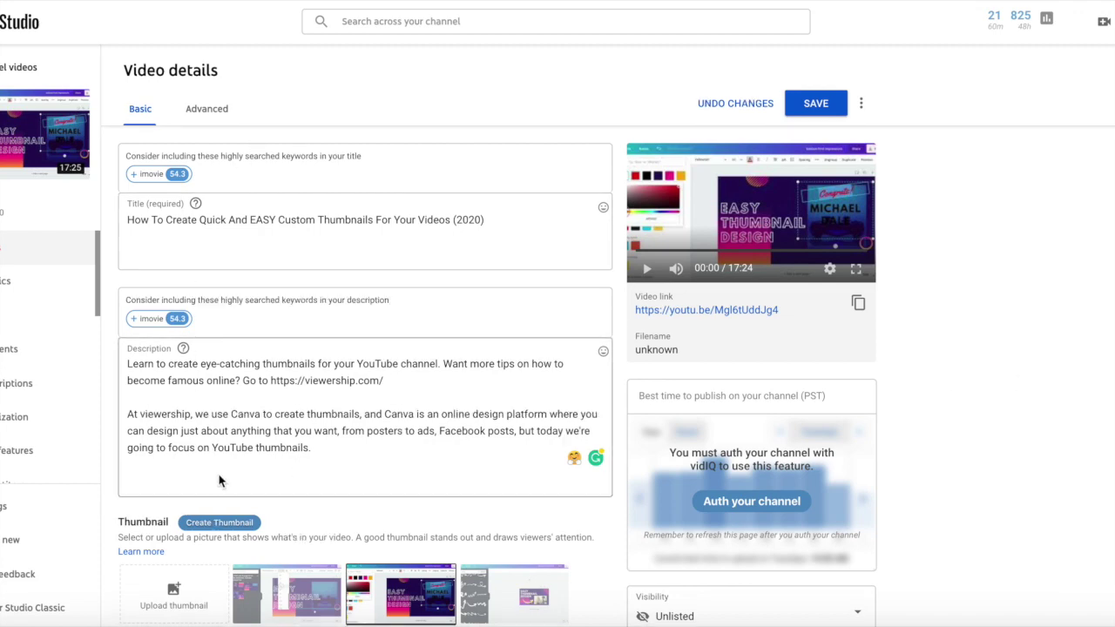
- Boost the video with vidIQ to unlock its full list of recommended tags
scroll(1058, 462, down, 6)
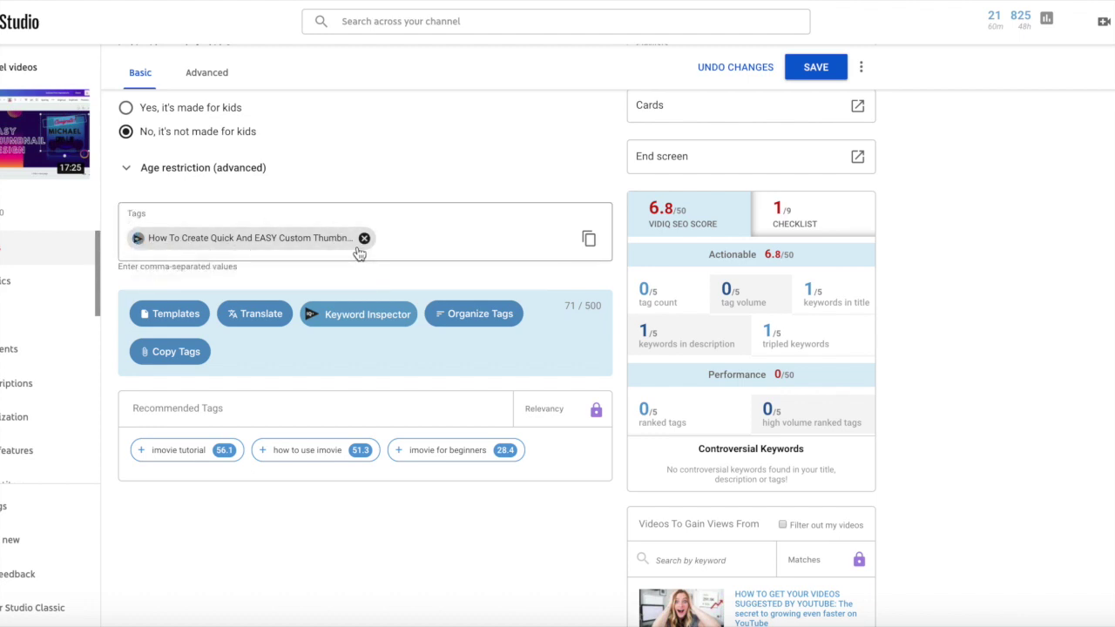
scroll(455, 236, down, 2)
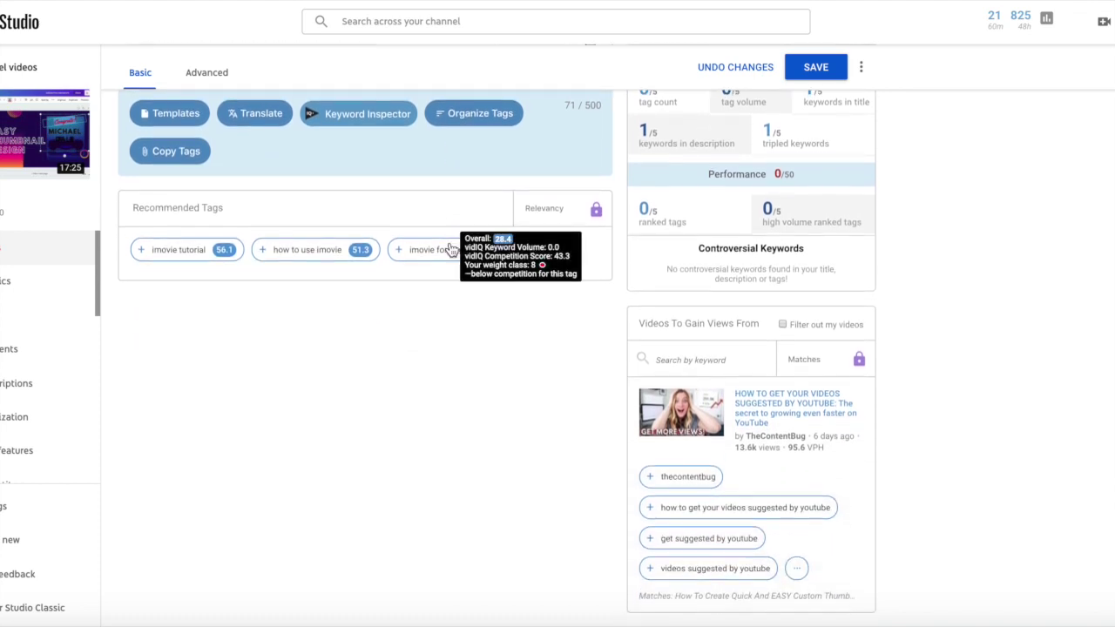
scroll(451, 250, down, 1)
scroll(449, 244, up, 1)
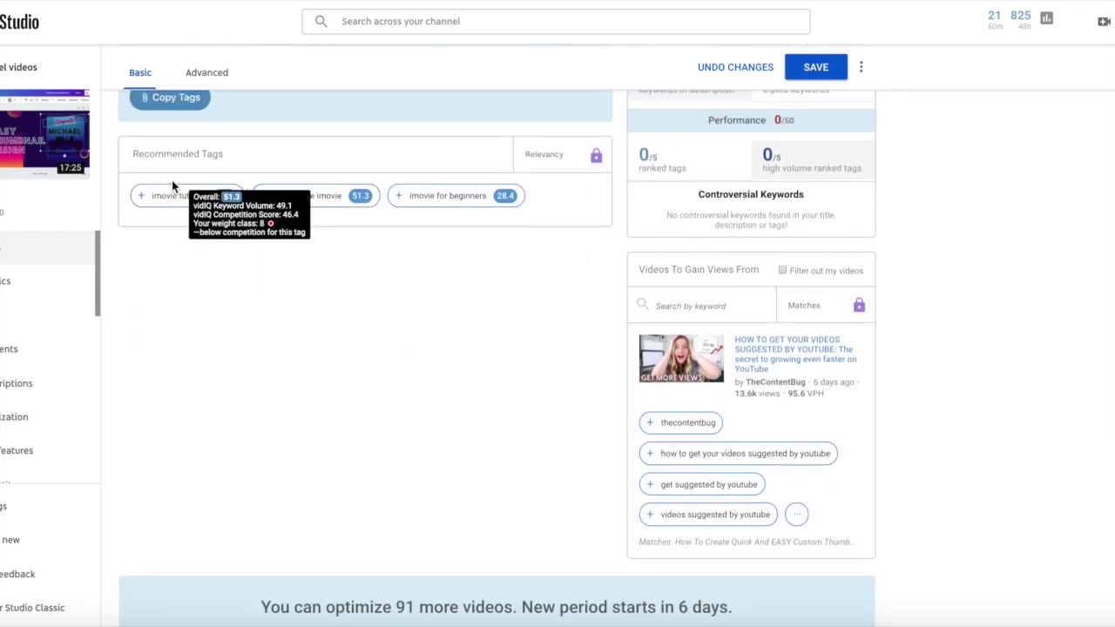
scroll(317, 371, down, 1)
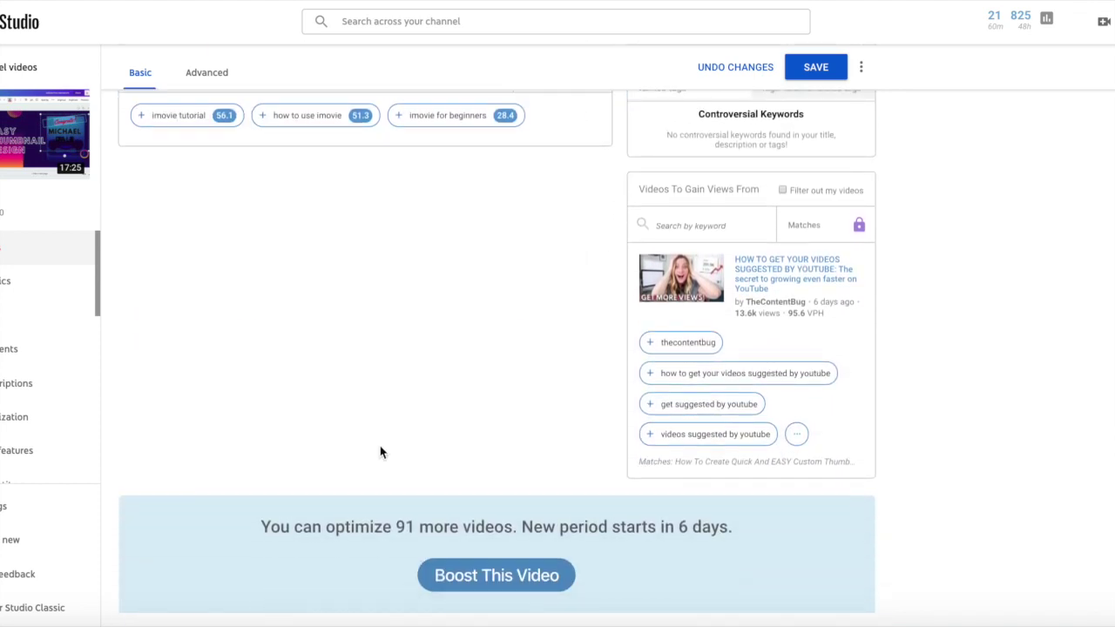
click(463, 579)
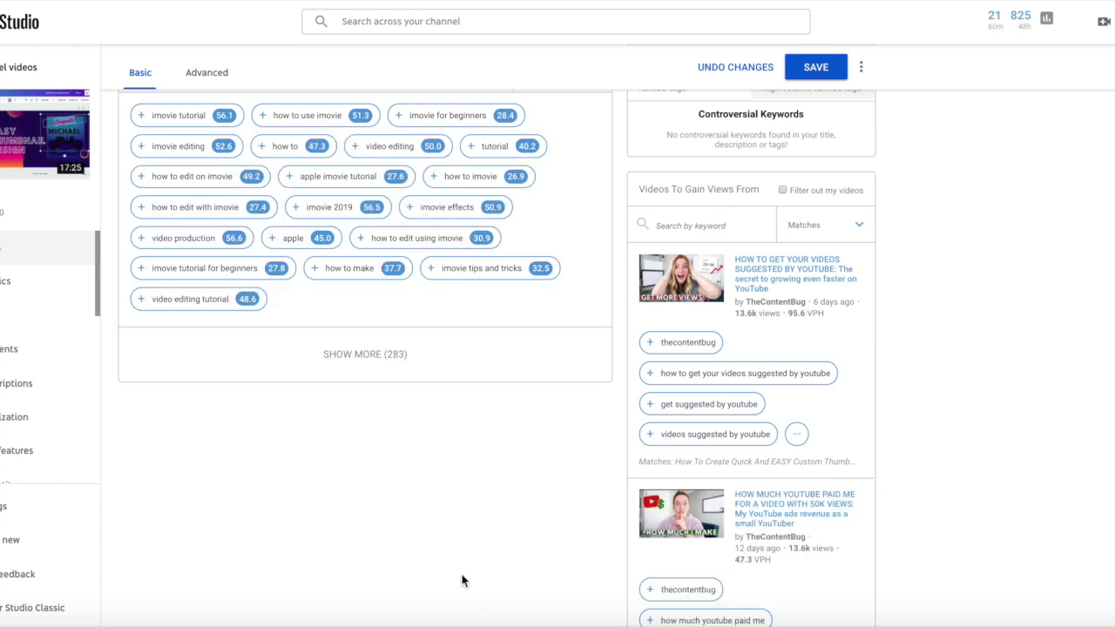
scroll(463, 577, up, 1)
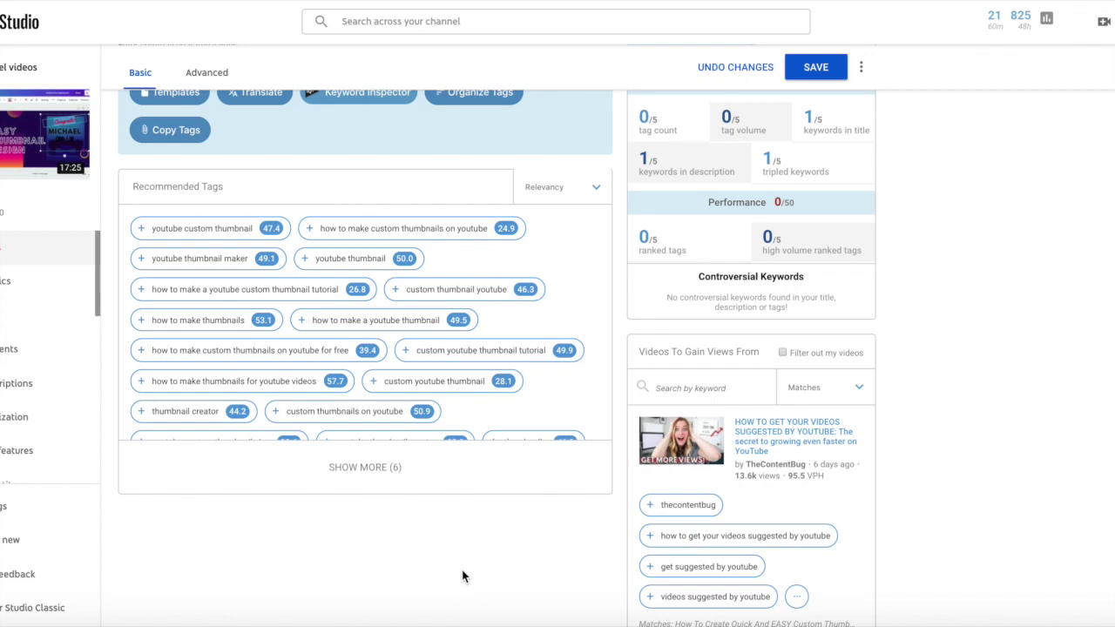
- Examine the recommended tags and the related videos to gain views from, along with their suggested tags
scroll(461, 576, up, 2)
scroll(462, 576, down, 1)
scroll(462, 570, down, 5)
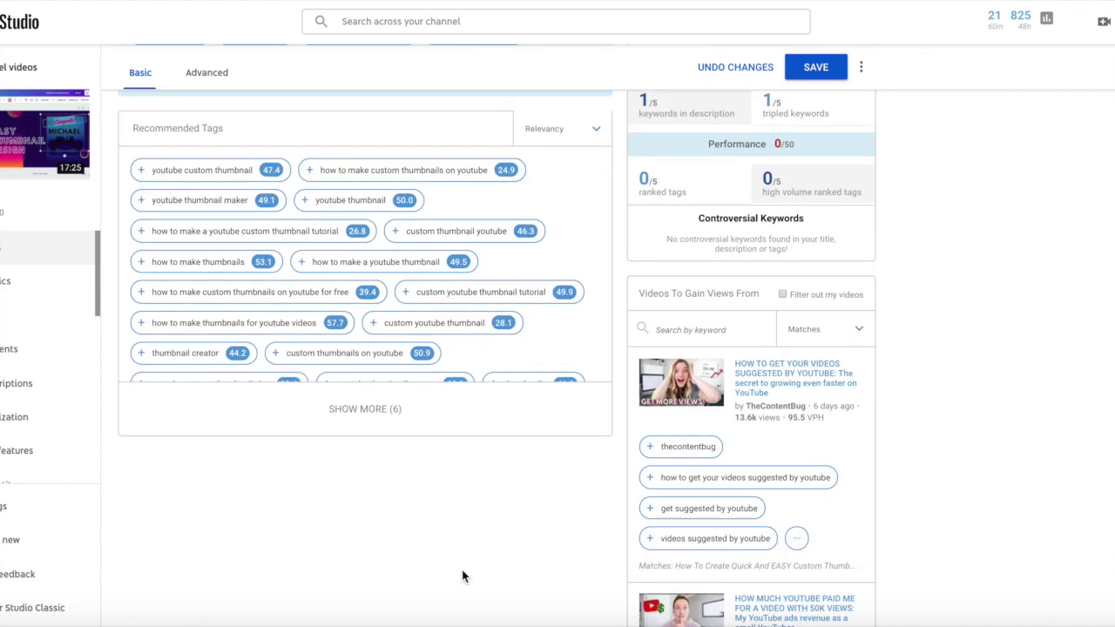
scroll(461, 569, up, 7)
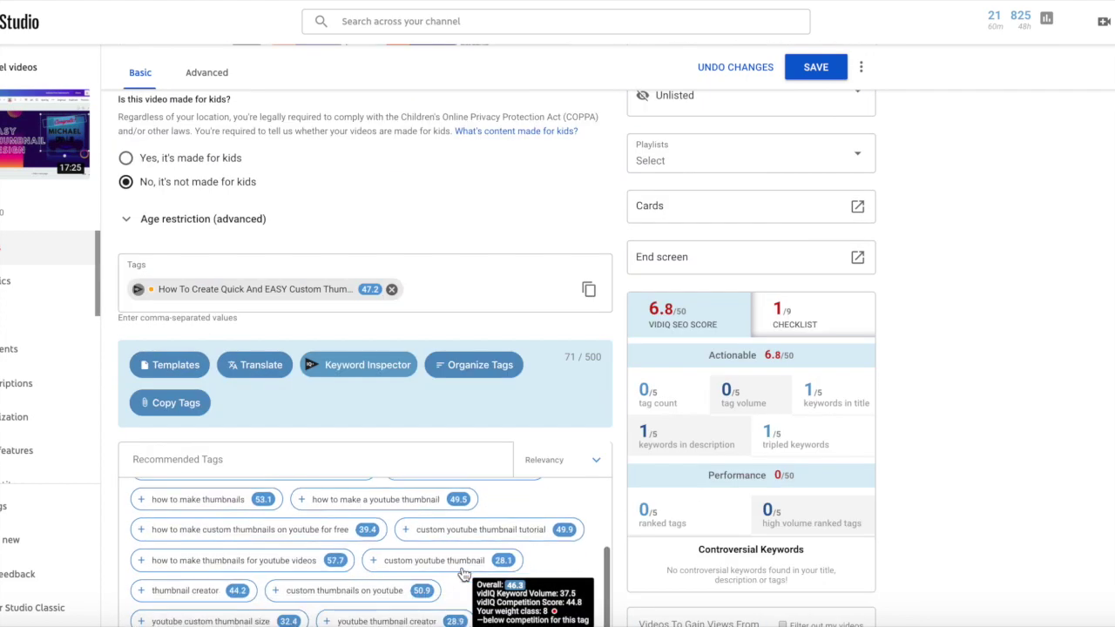
scroll(971, 332, down, 5)
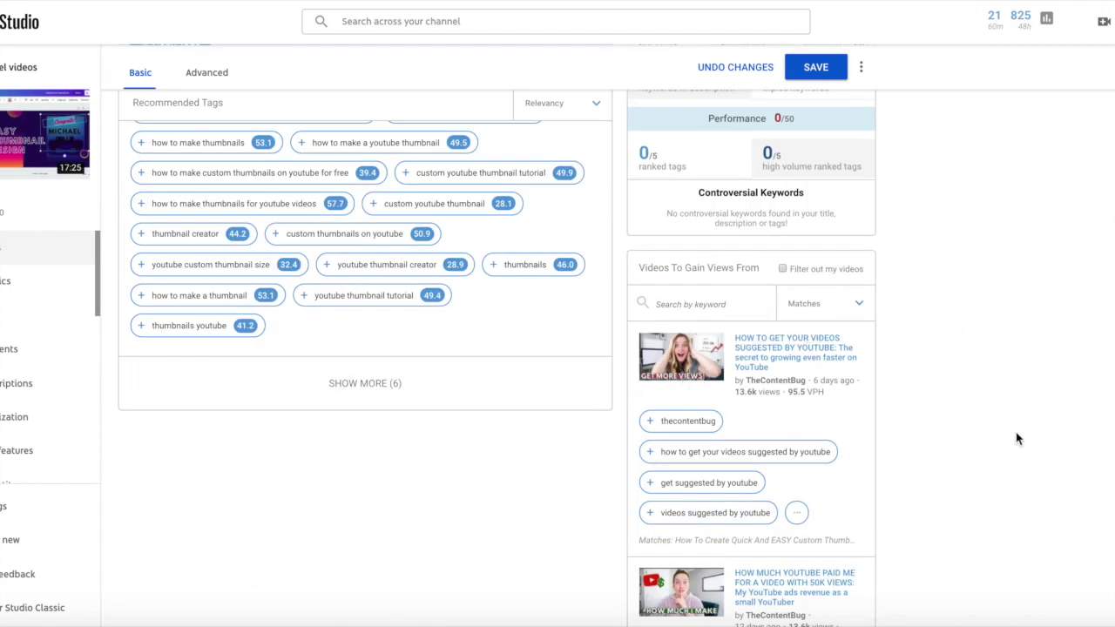
scroll(1016, 436, down, 1)
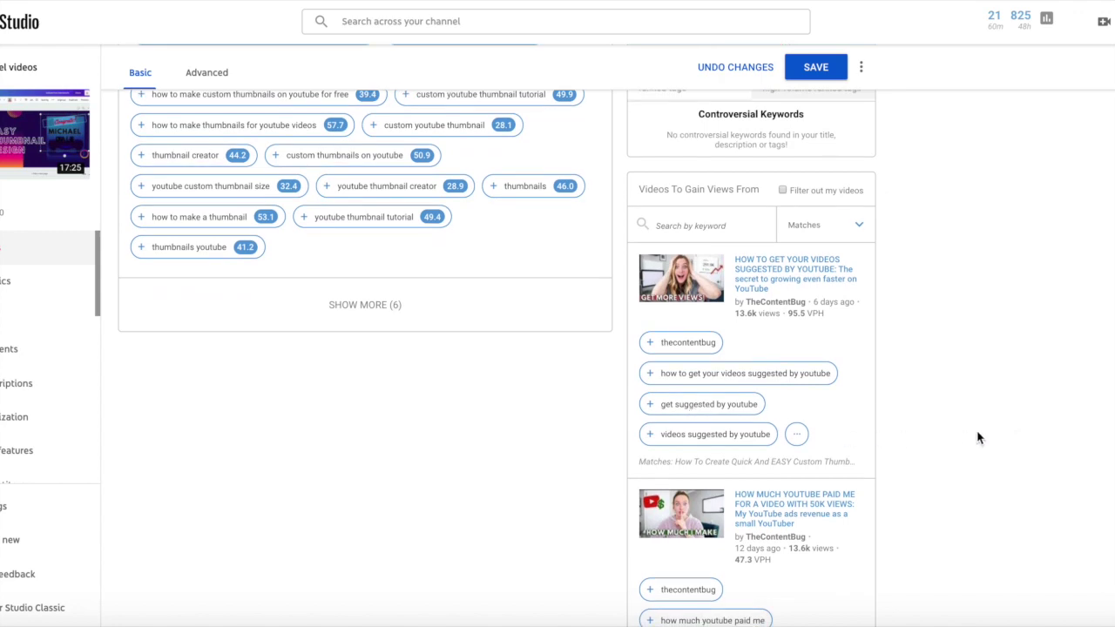
scroll(977, 431, down, 3)
scroll(978, 431, down, 1)
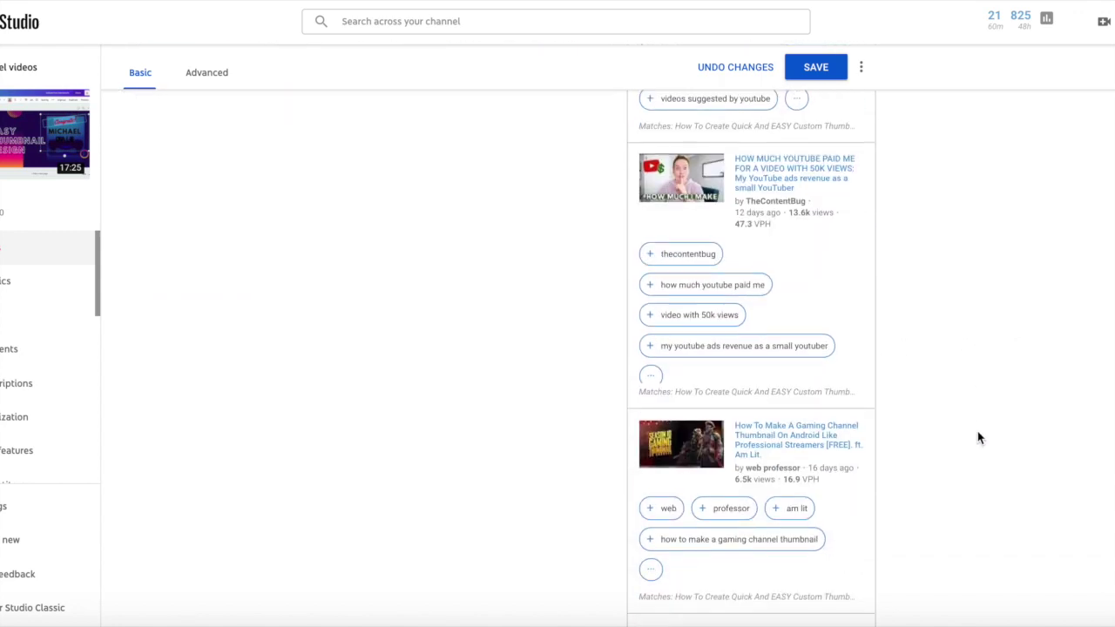
scroll(977, 431, up, 10)
scroll(978, 432, down, 5)
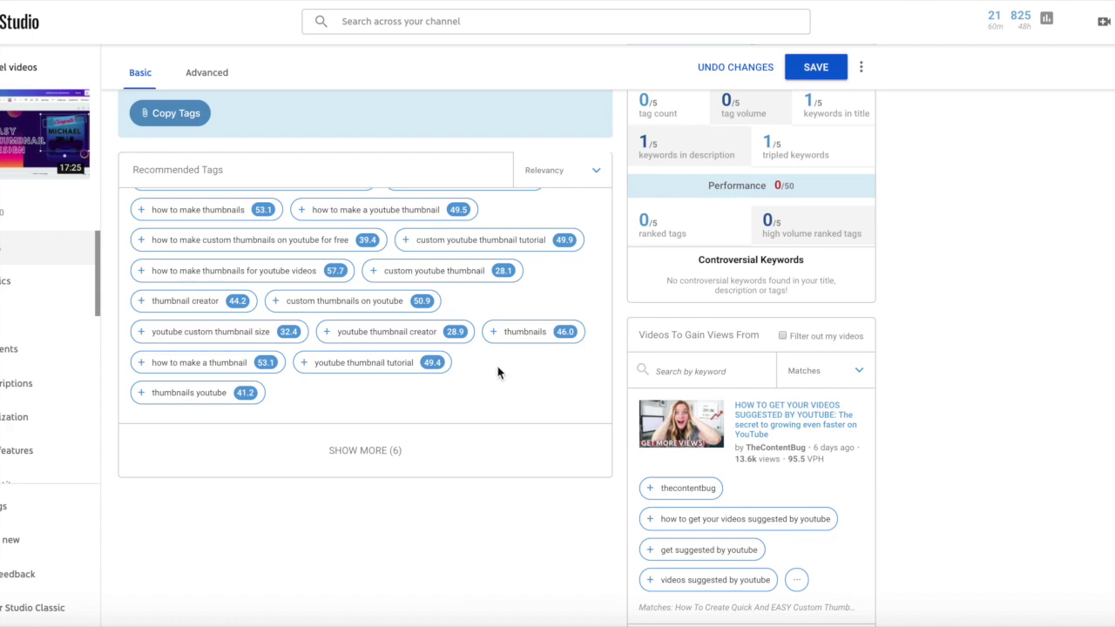
scroll(498, 373, up, 4)
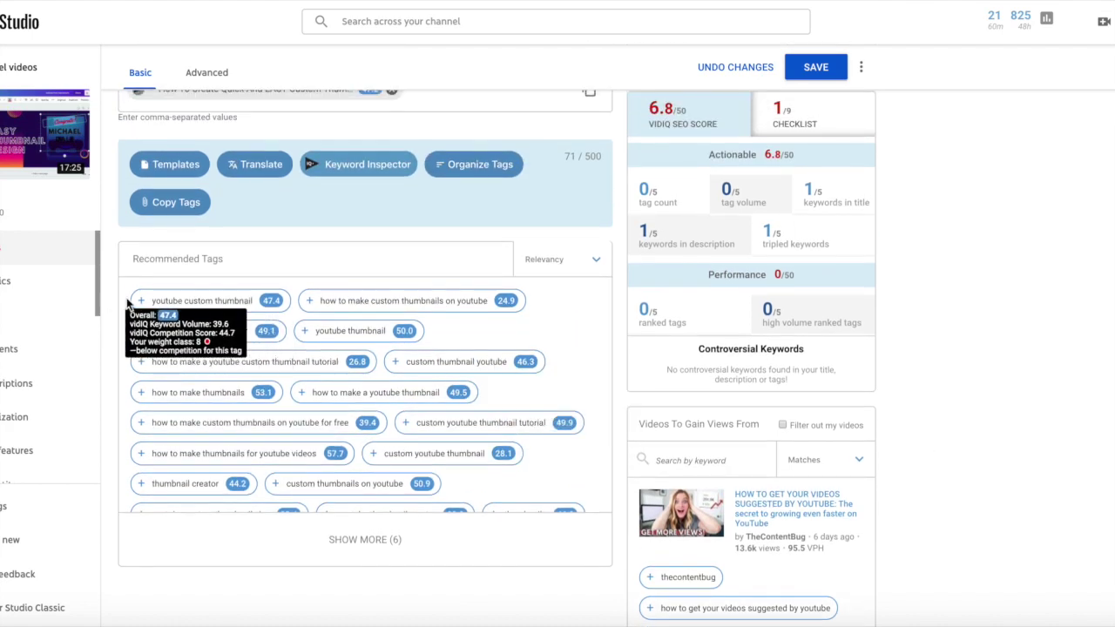
- Add the recommended tags "youtube custom thumbnail", "how to make custom thumbnails on youtube", "youtube thumbnail maker", "custom thumbnail youtube" and "custom youtube thumbnail tutorial"
click(140, 301)
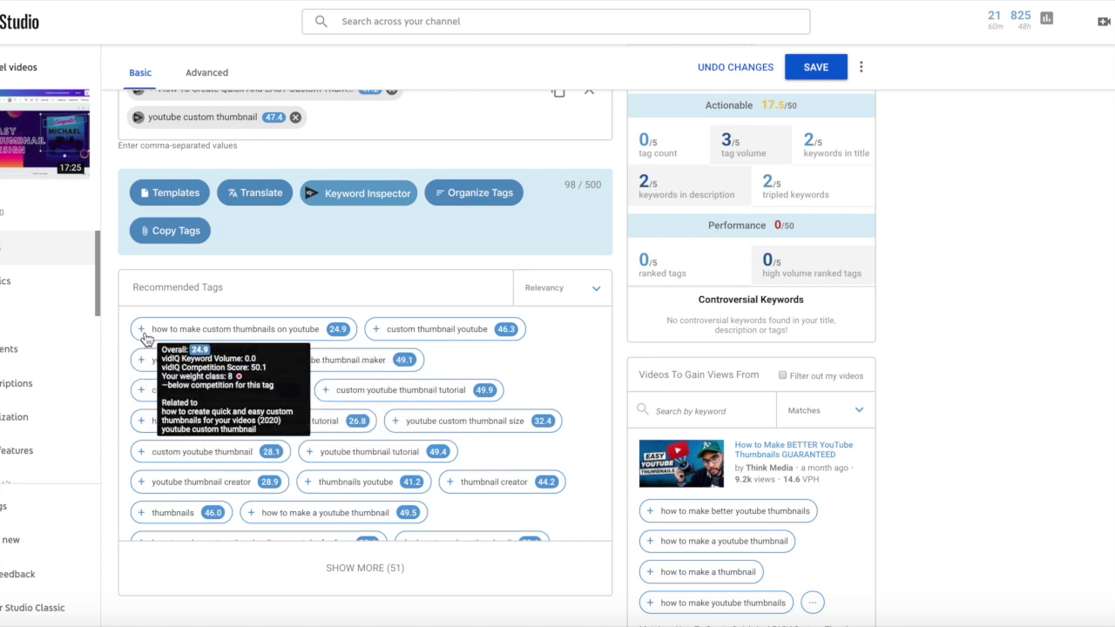
click(141, 331)
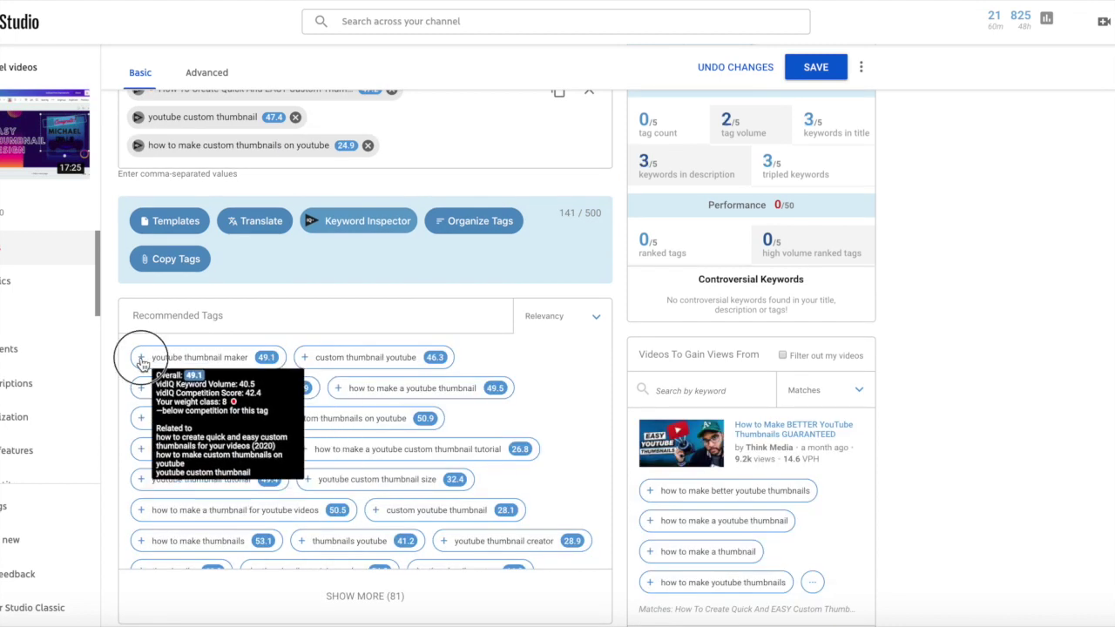
click(142, 358)
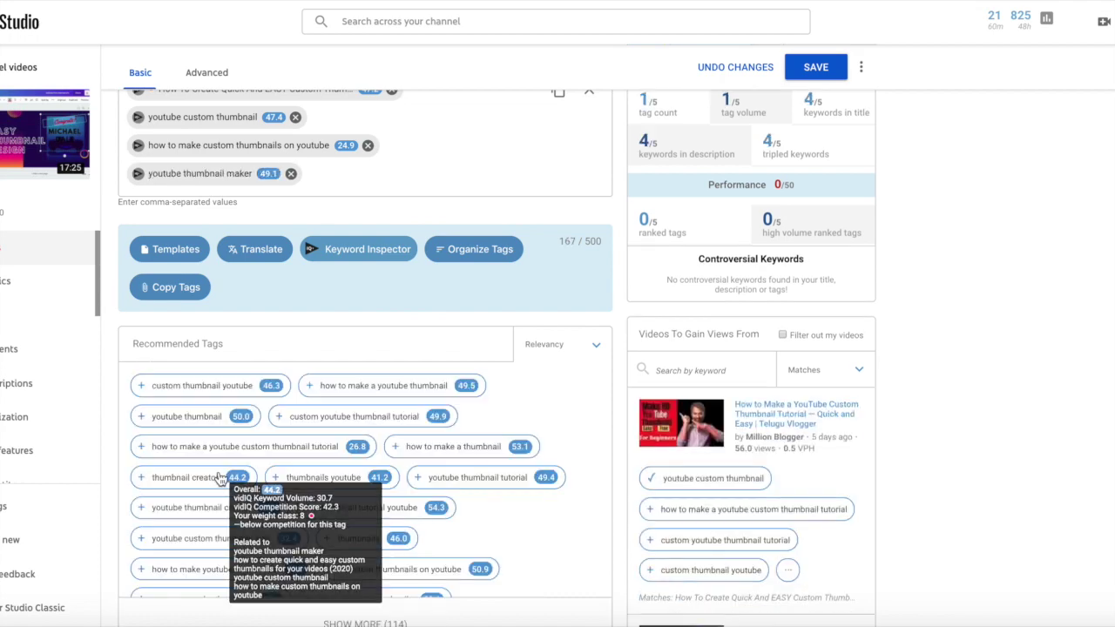
click(142, 386)
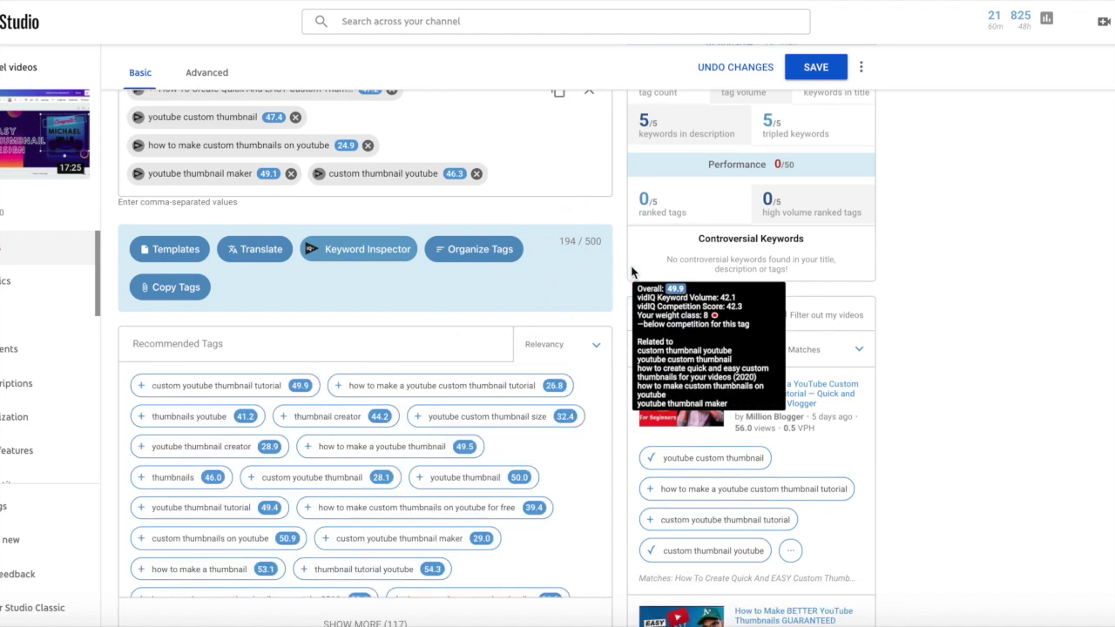
click(142, 386)
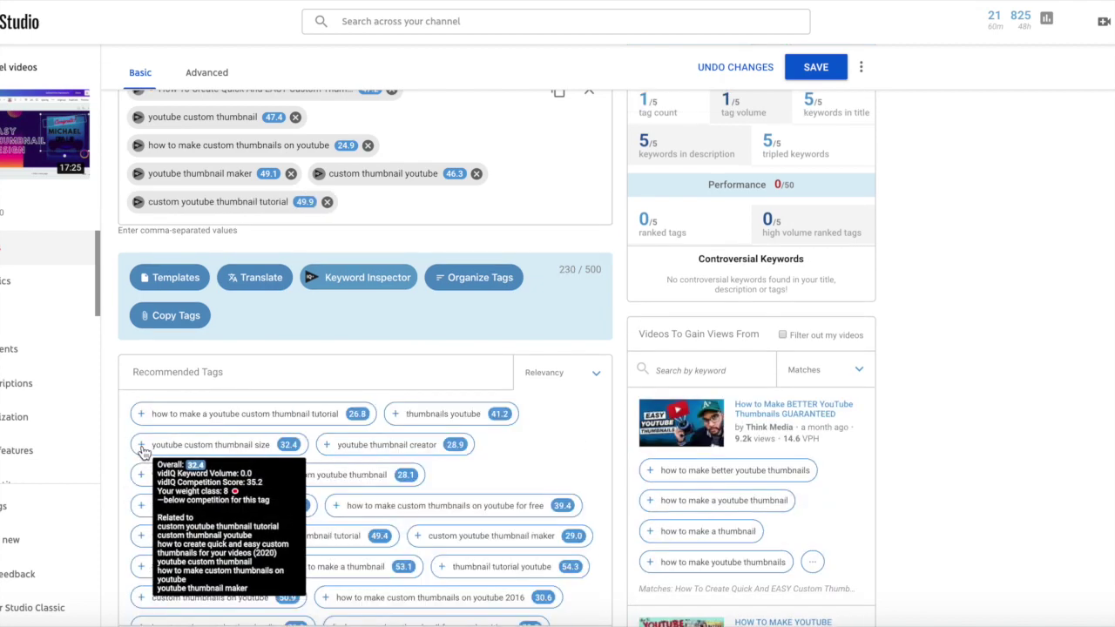
- Add the recommended tags "youtube custom thumbnail size", "how to make a youtube custom thumbnail tutorial", "thumbnails youtube" and "youtube thumbnail creator"
click(144, 446)
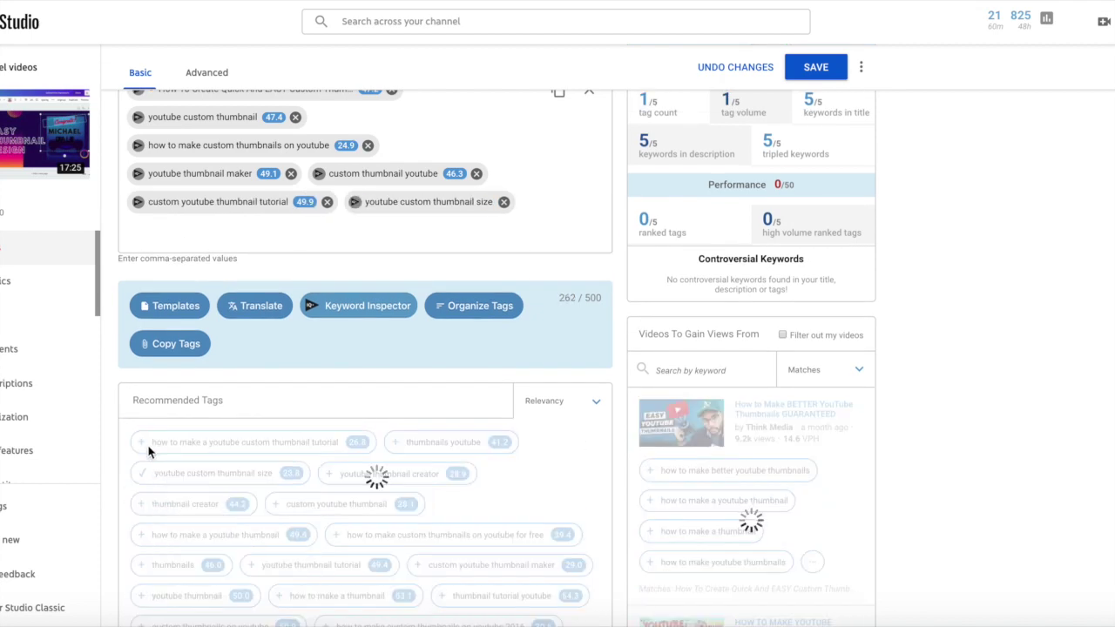
click(147, 446)
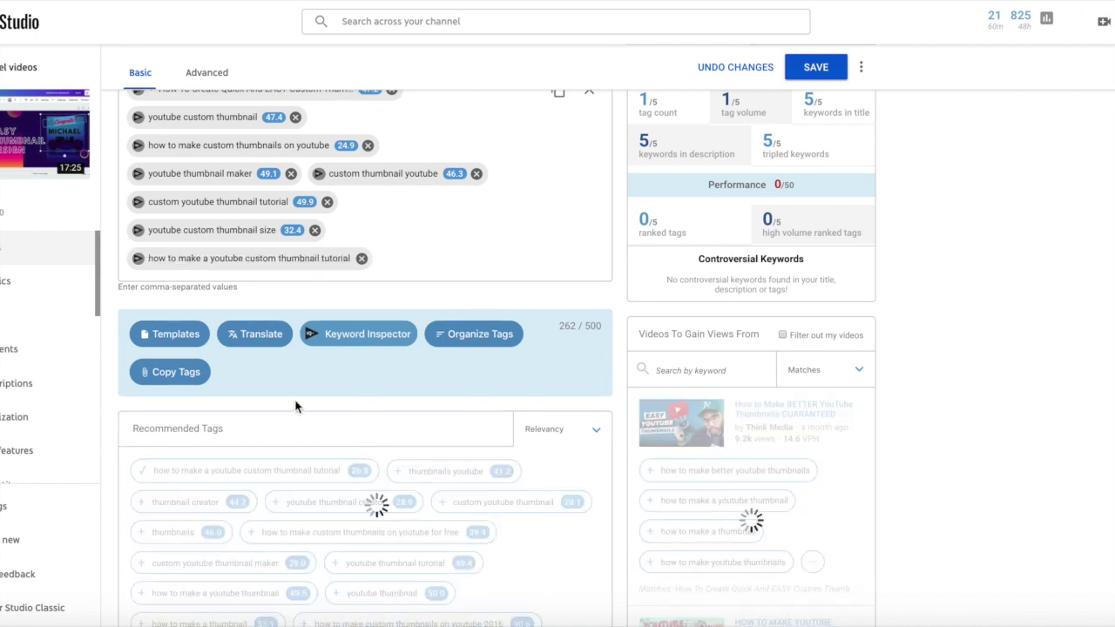
scroll(294, 406, down, 3)
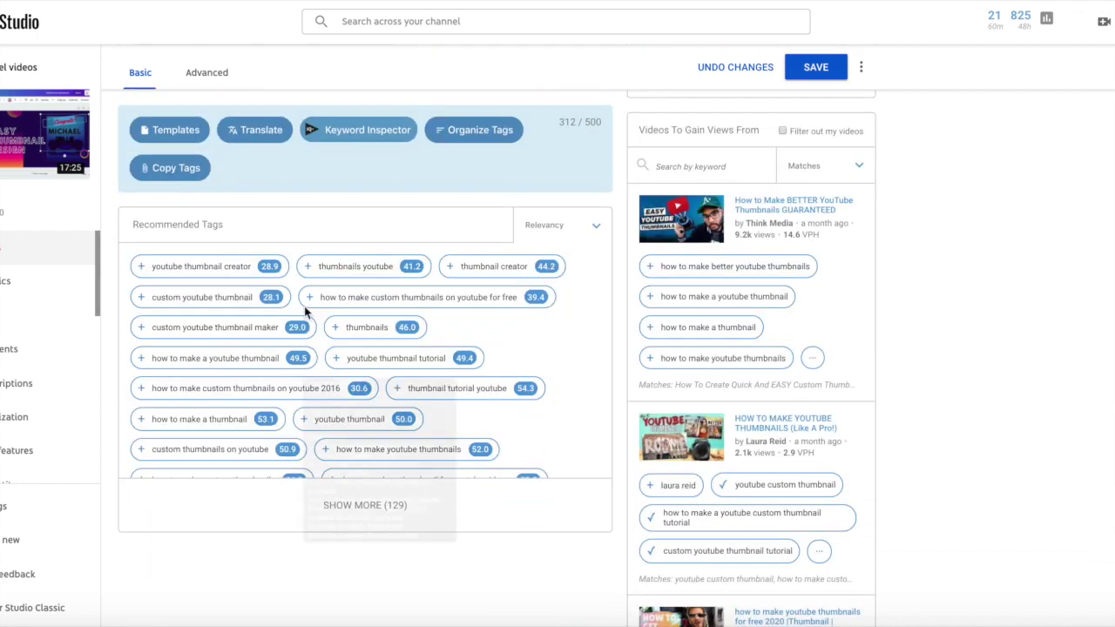
click(308, 266)
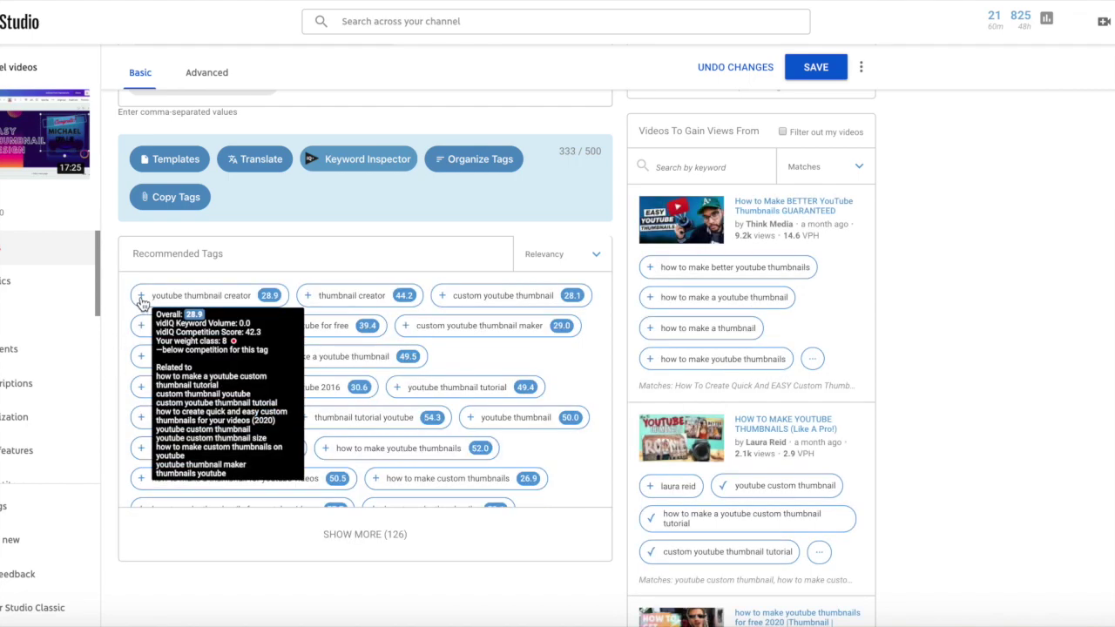
click(141, 301)
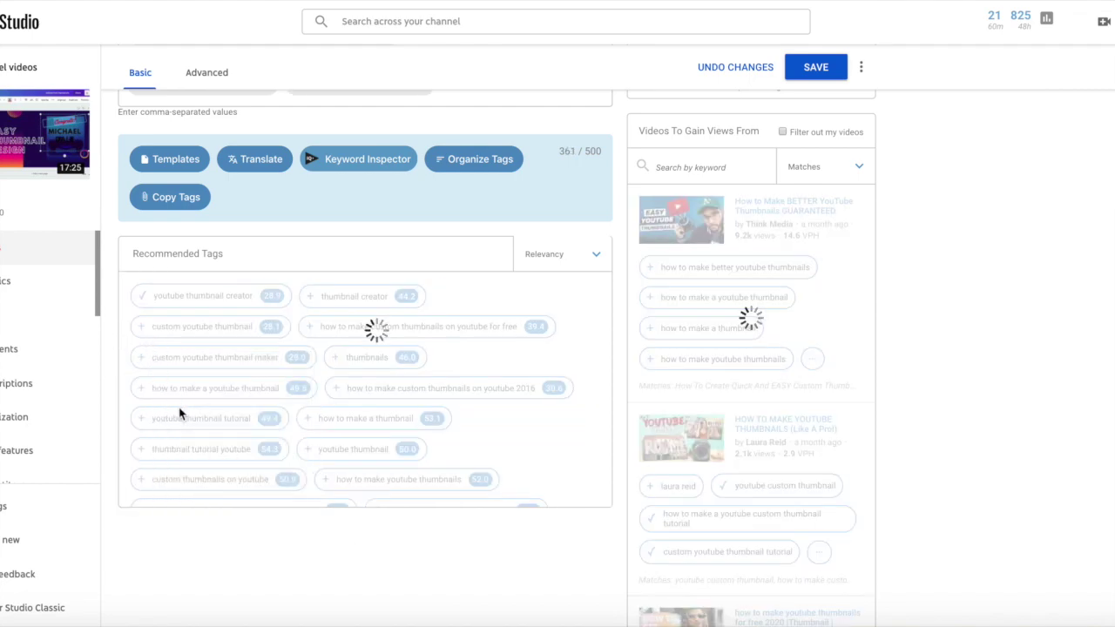
- Add the recommended tags "how to make custom thumbnails on youtube for free", "custom youtube thumbnail", "thumbnail creator", "thumbnails" and "youtube thumbnail"
click(141, 328)
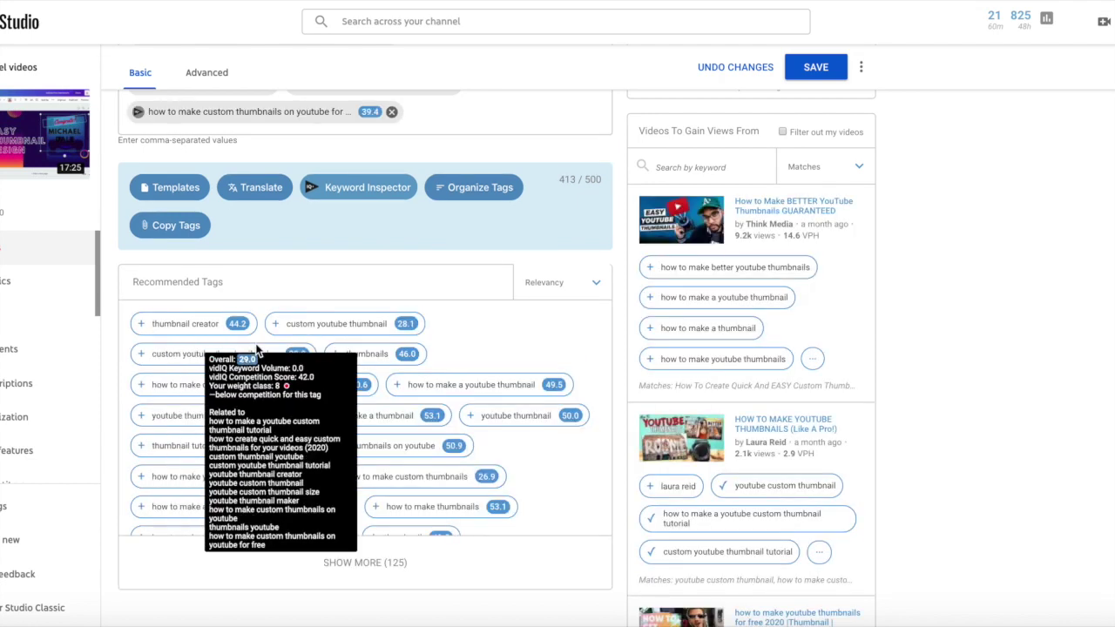
click(275, 326)
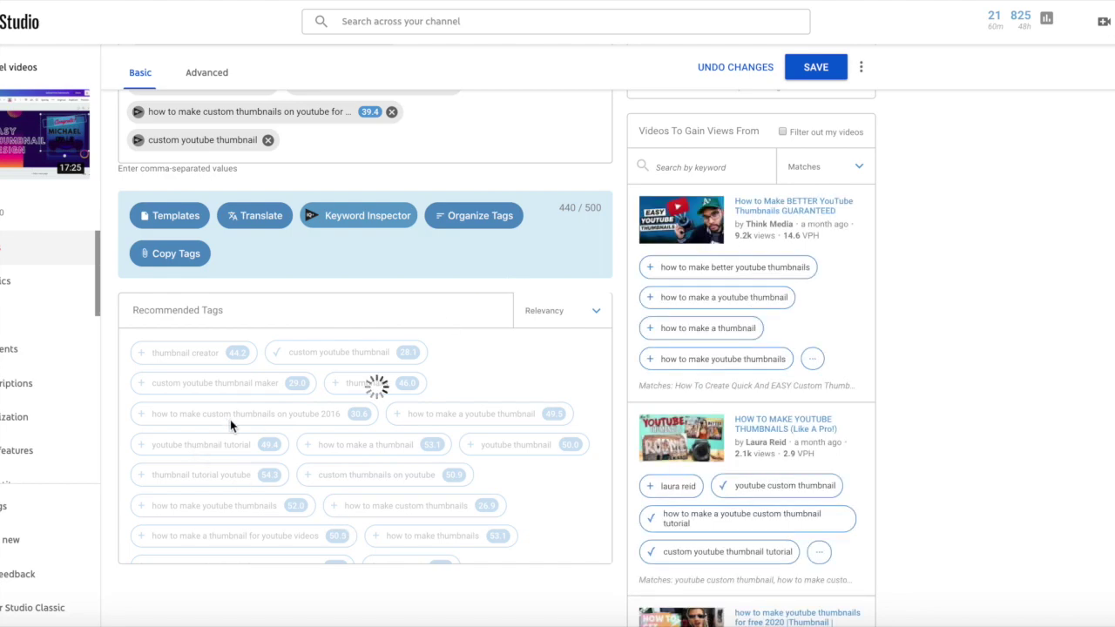
mouse_move(232, 423)
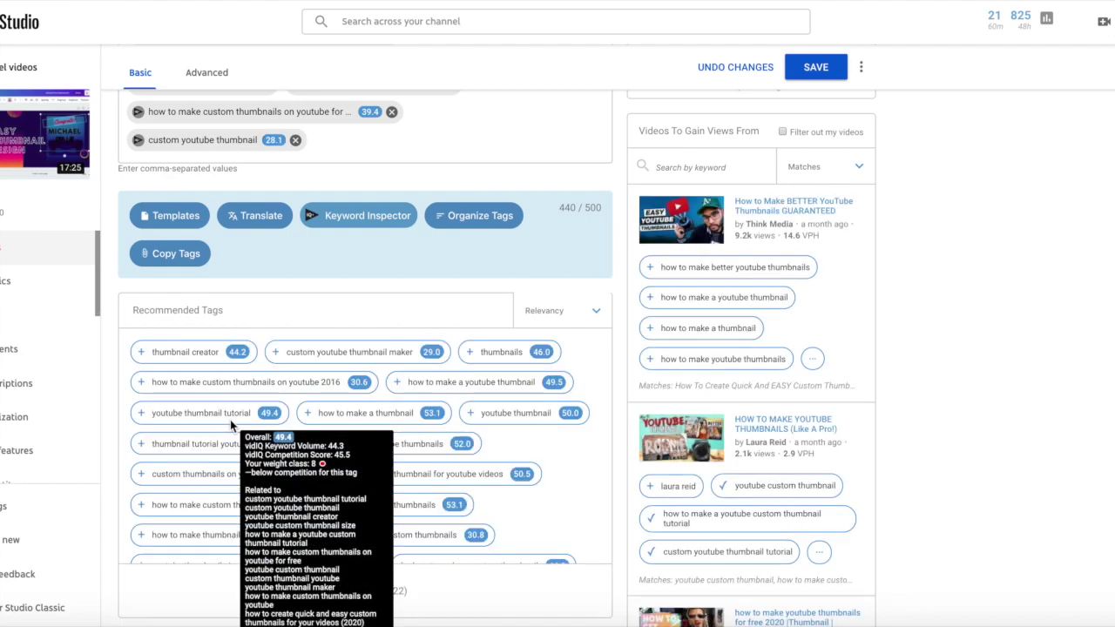
click(141, 352)
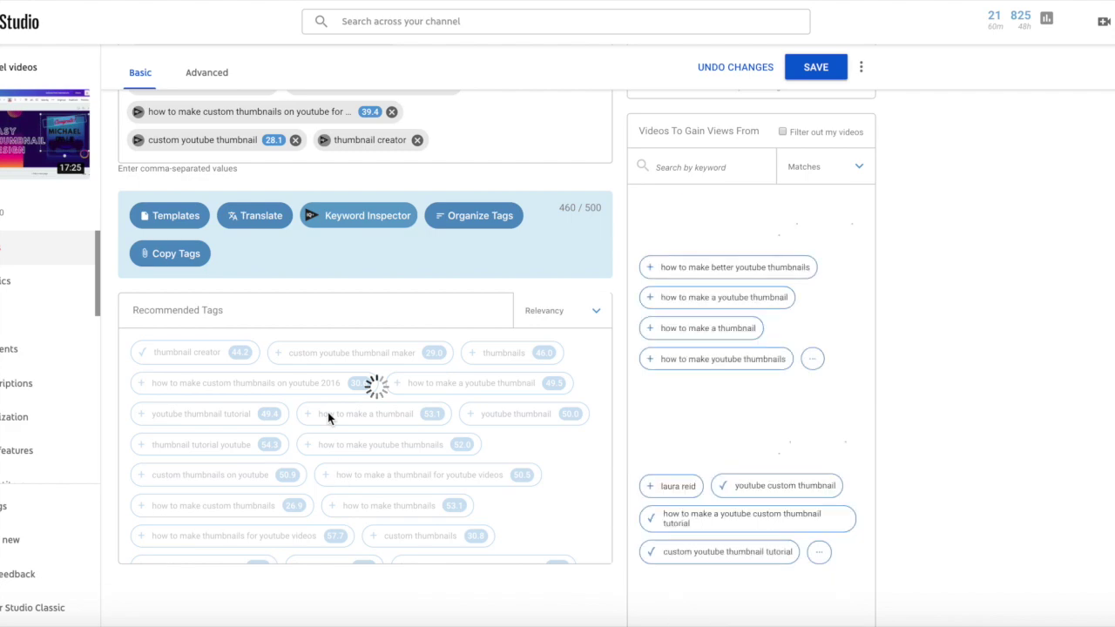
mouse_move(185, 383)
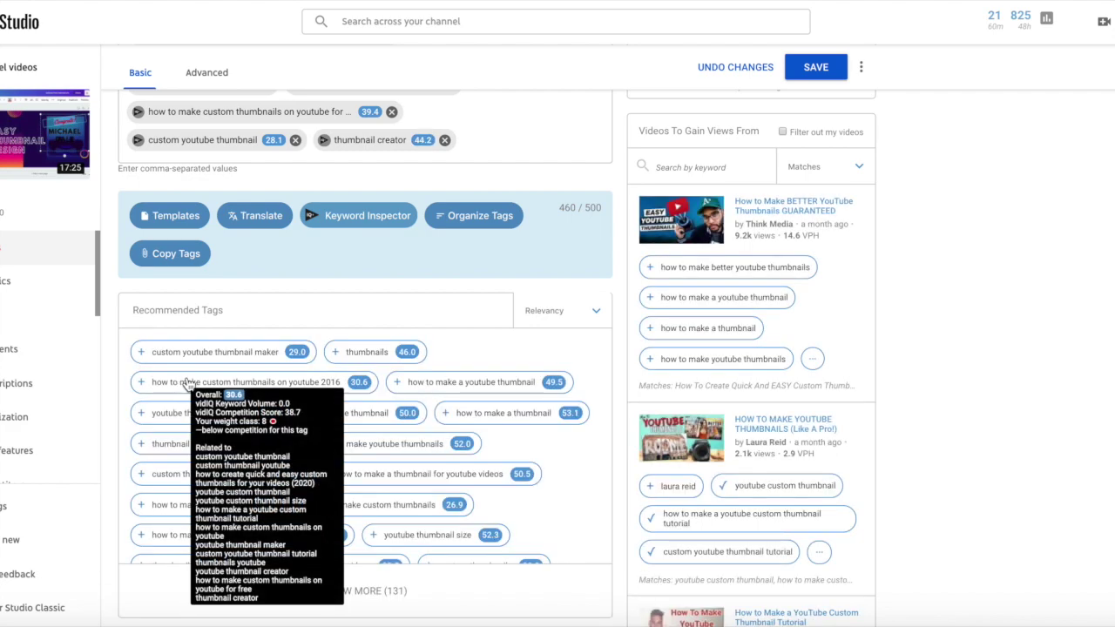
click(338, 353)
mouse_move(408, 536)
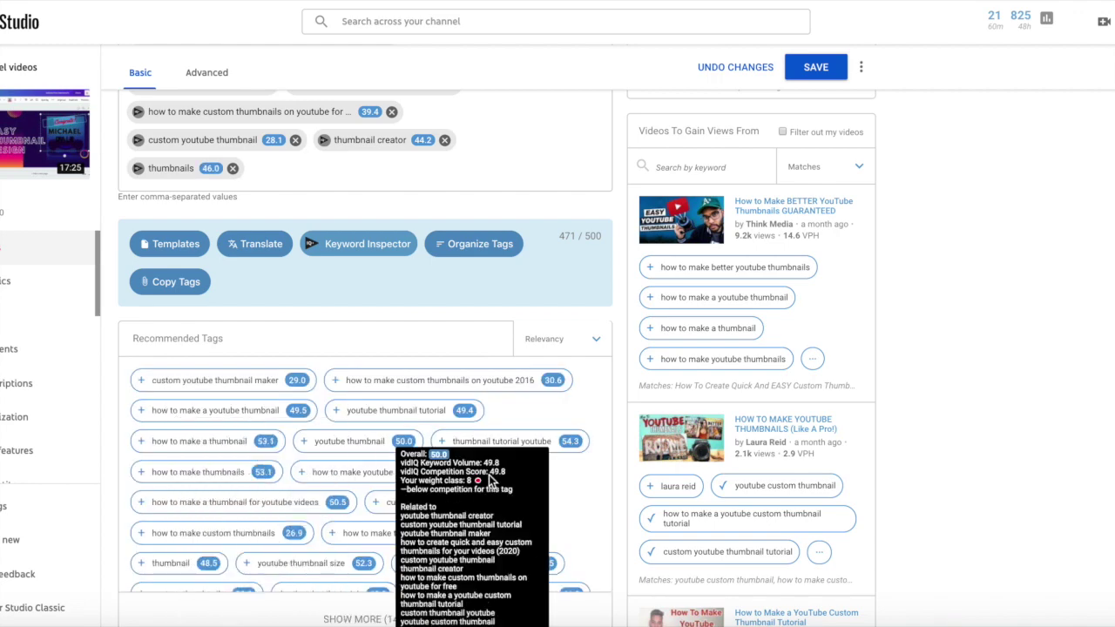
mouse_move(508, 501)
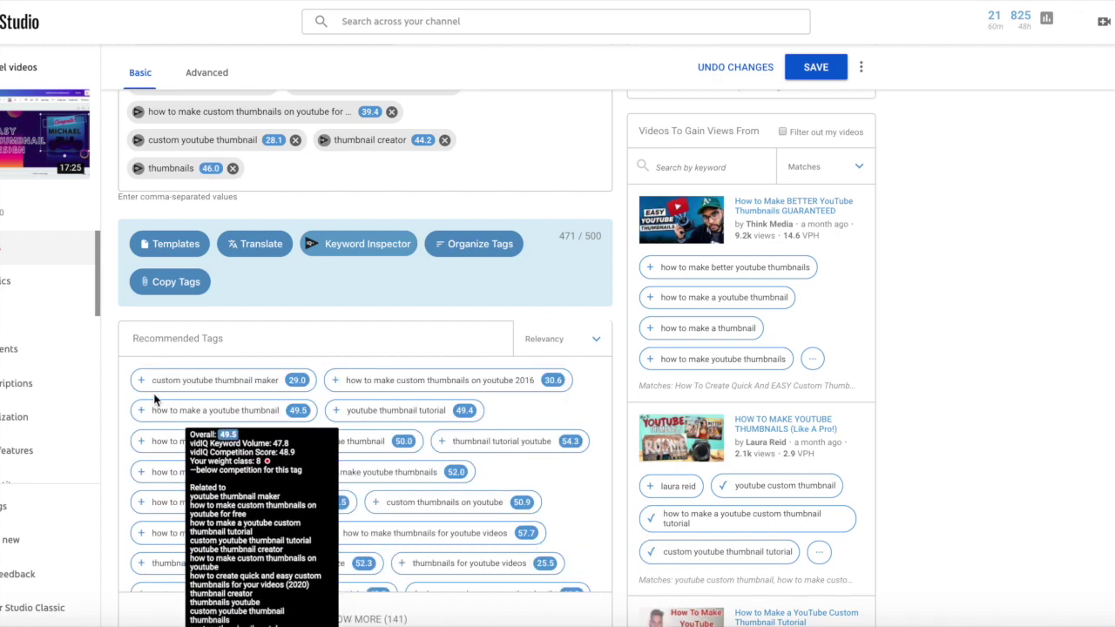
mouse_move(157, 453)
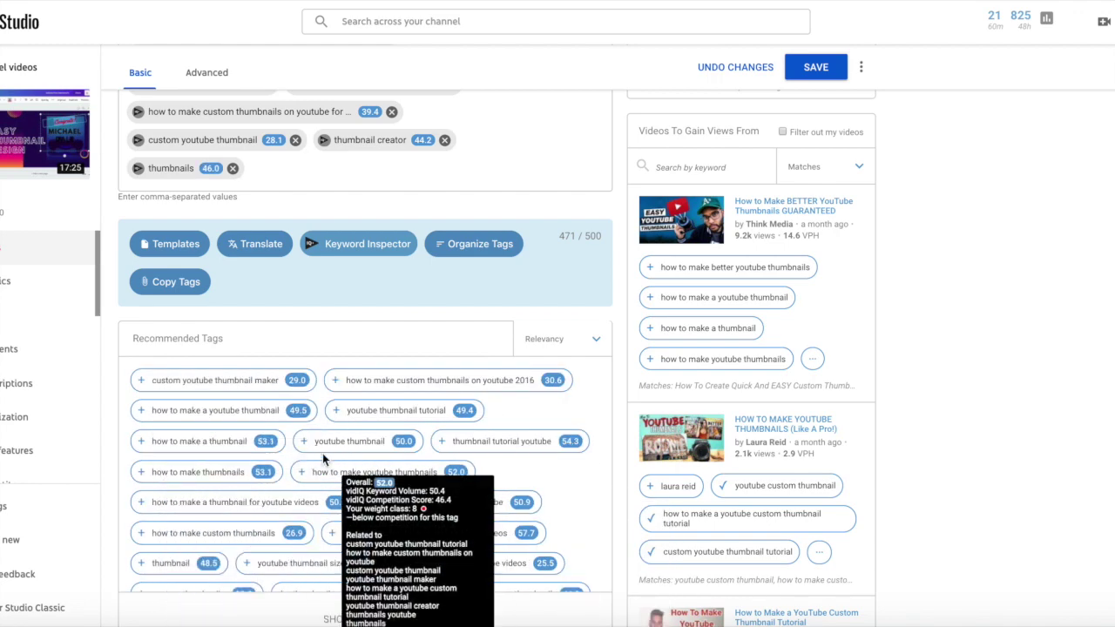
click(304, 444)
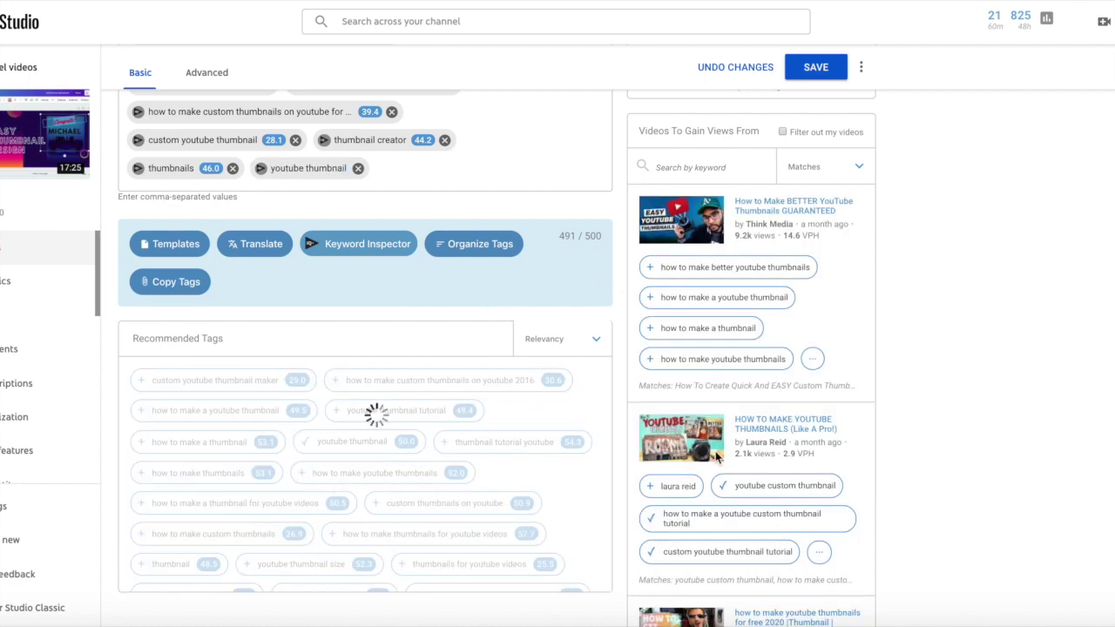
- Save the changes made to the video's details, including the newly added tags
scroll(1045, 395, down, 3)
scroll(1045, 394, up, 10)
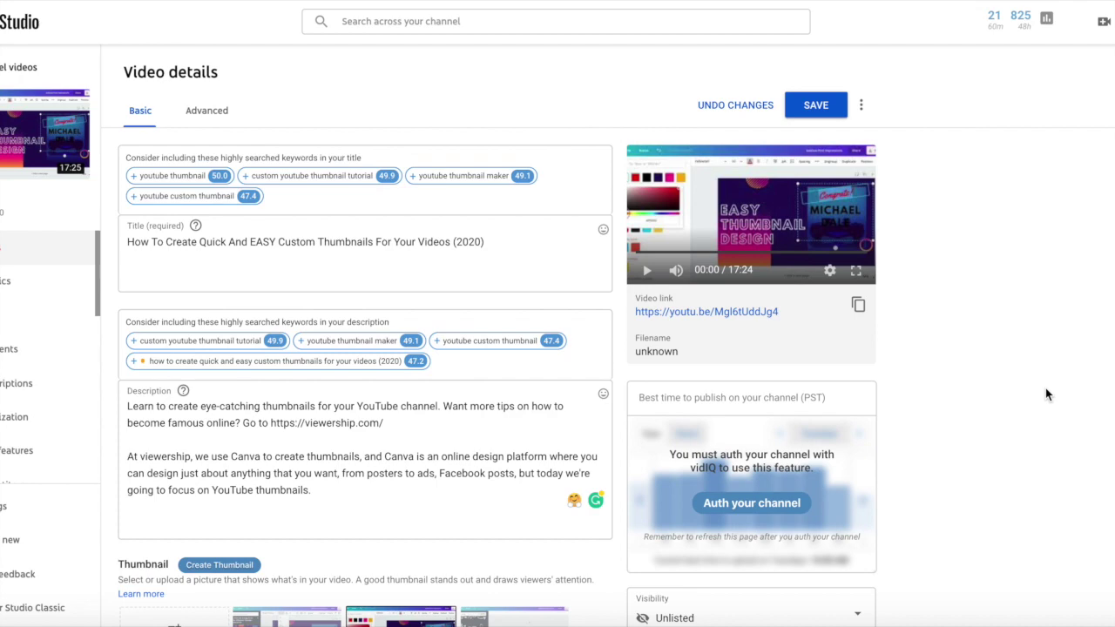
click(815, 106)
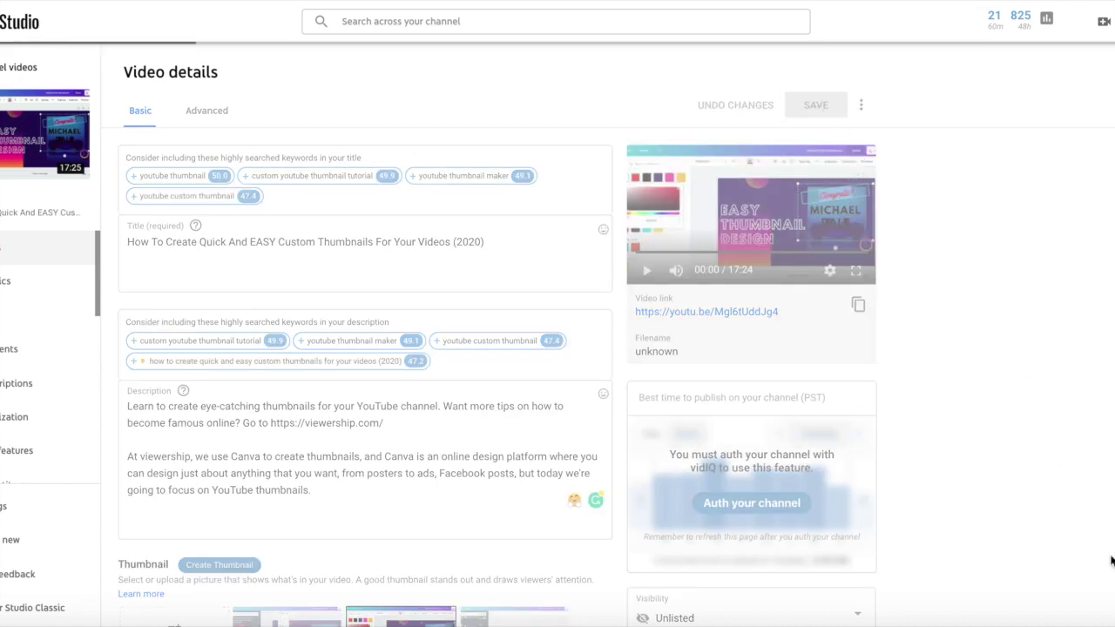
- Review the saved video details, going over the title, description, thumbnail, audience setting and full tag list
scroll(1063, 314, down, 4)
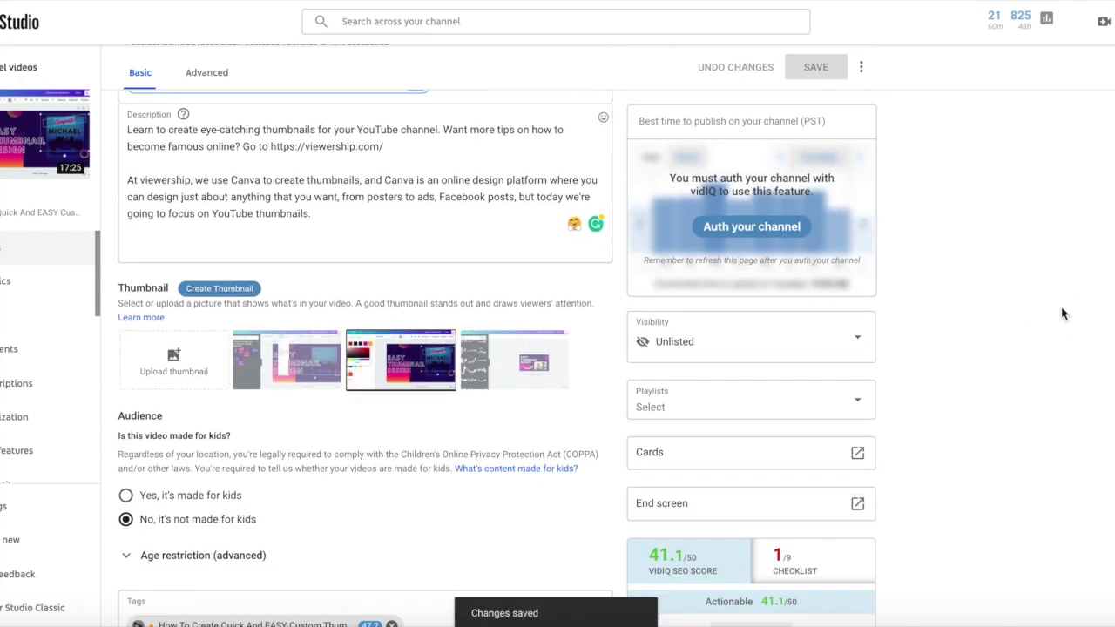
scroll(1062, 313, up, 4)
scroll(1062, 314, down, 1)
scroll(1062, 314, down, 4)
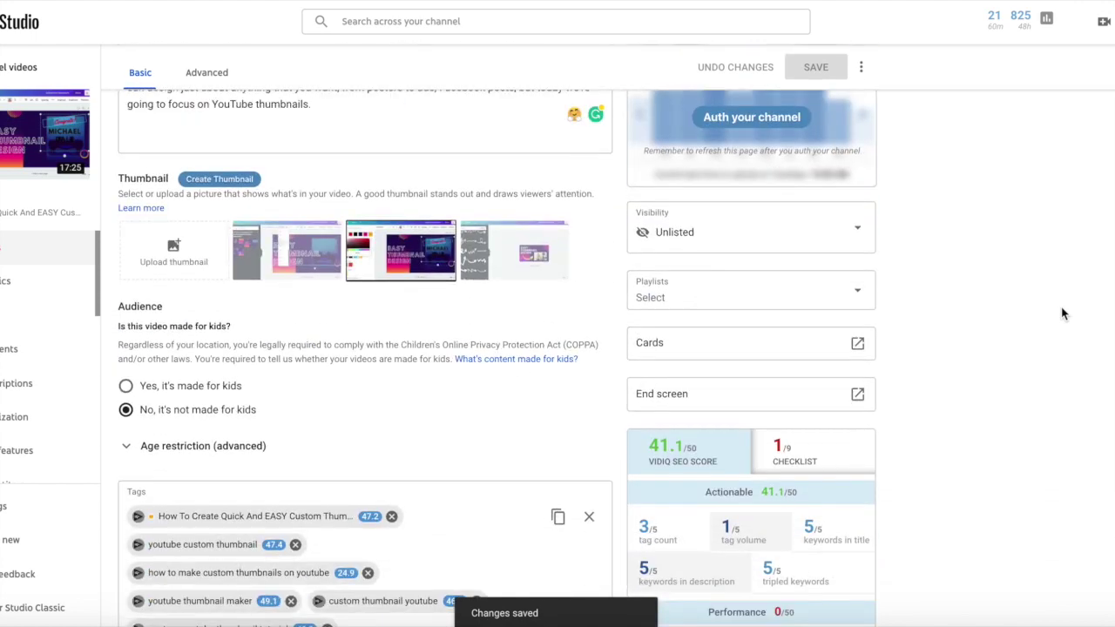
scroll(1062, 314, down, 5)
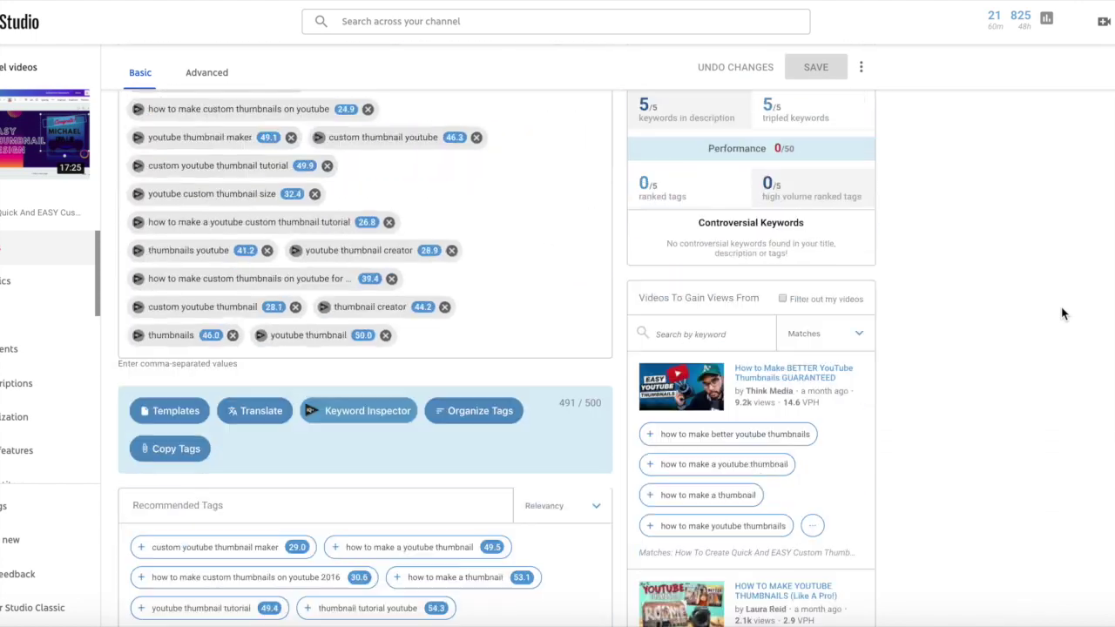
scroll(1055, 288, up, 10)
scroll(1046, 254, down, 1)
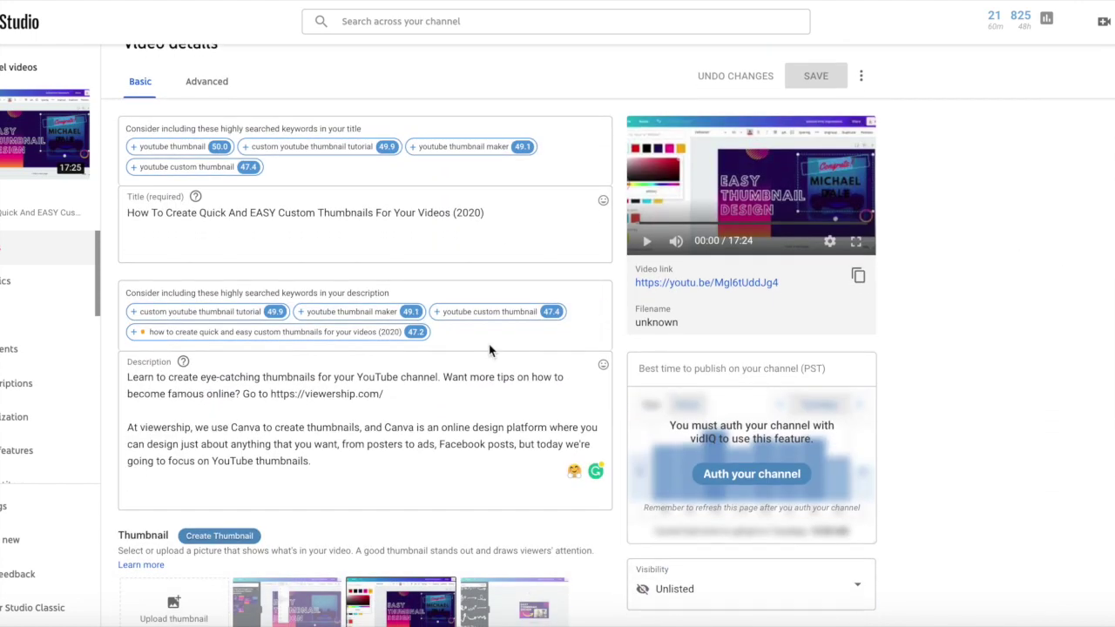
click(155, 378)
click(135, 212)
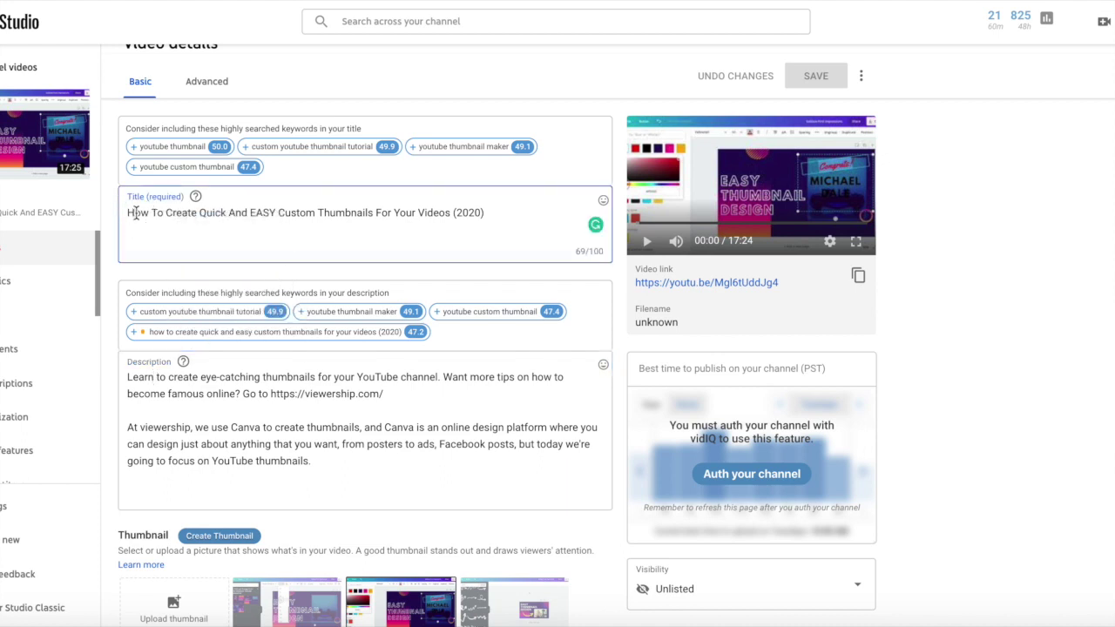
click(199, 410)
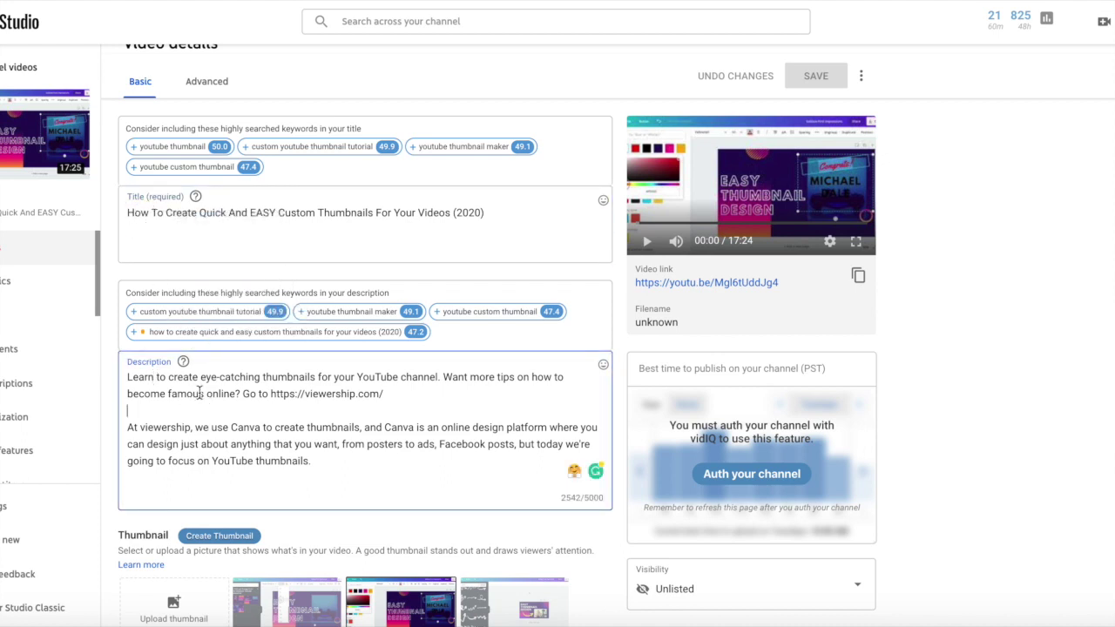
- Open the video's transcriptions overview through the language and subtitles section of its advanced details
click(206, 82)
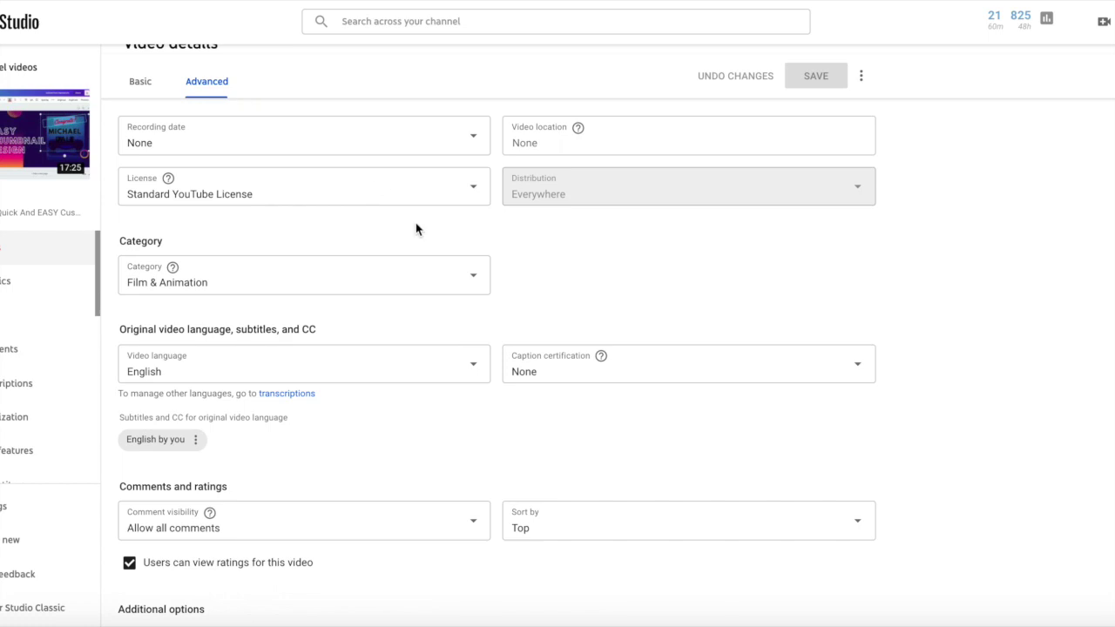
scroll(416, 225, up, 1)
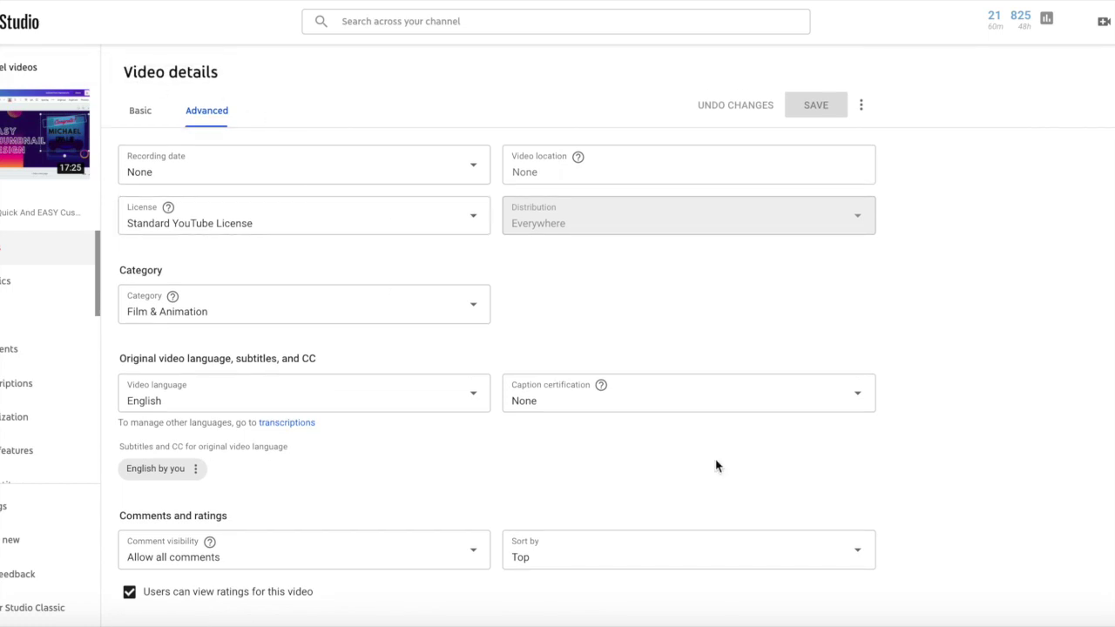
click(301, 424)
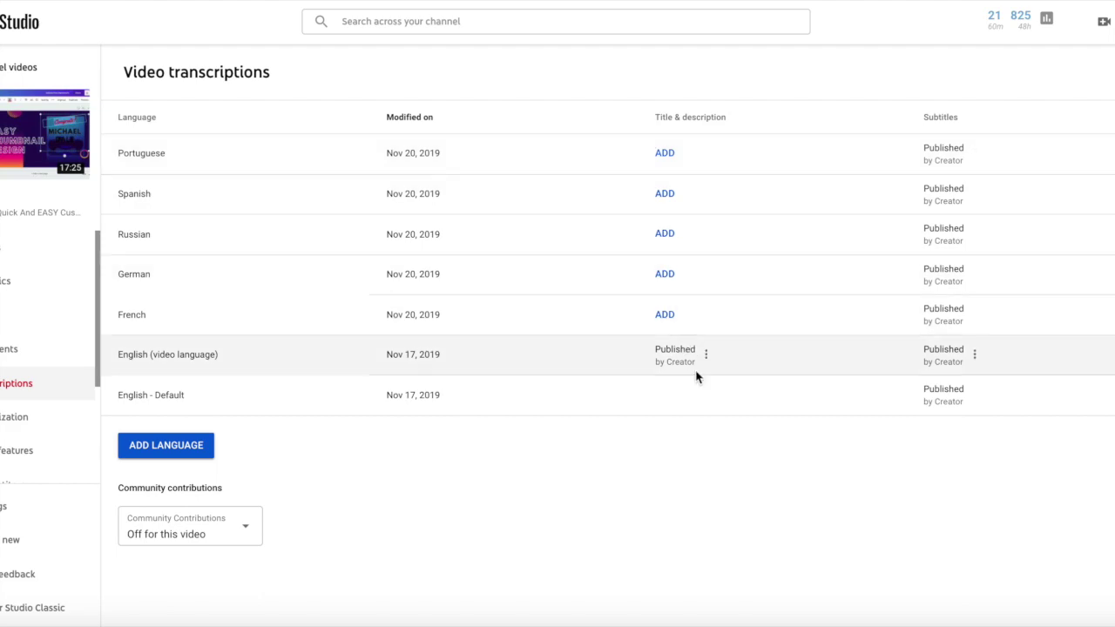
click(664, 155)
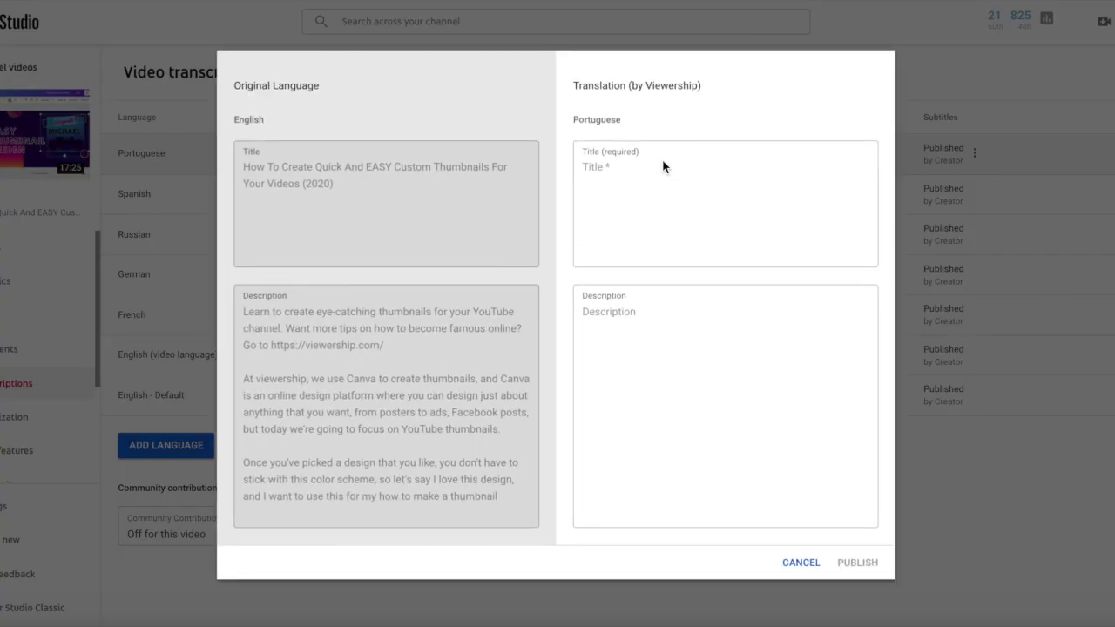
click(628, 214)
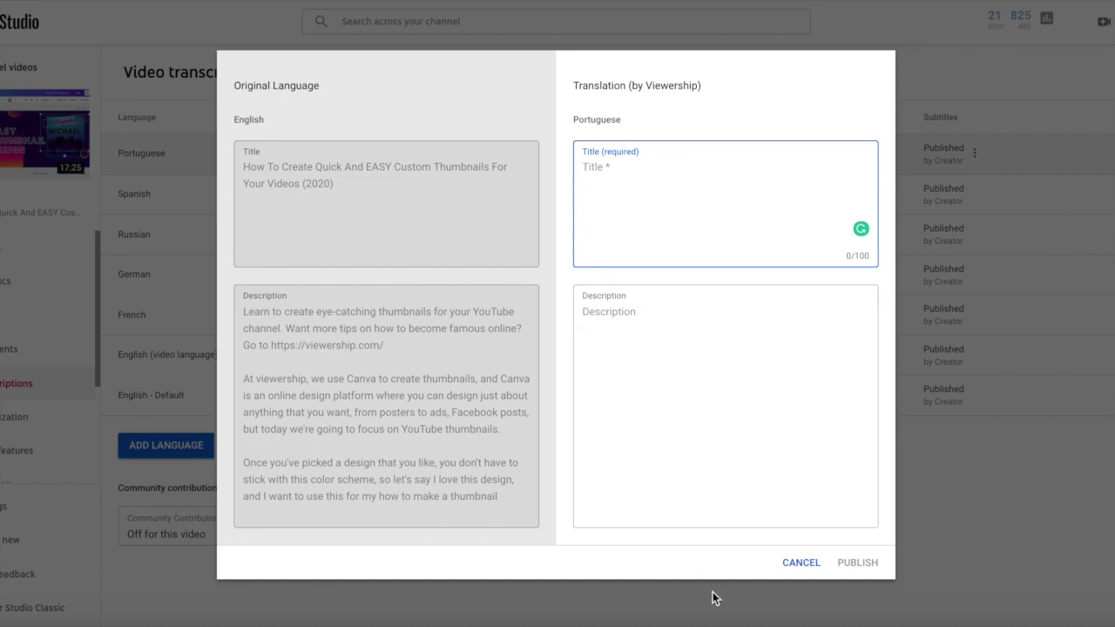
click(703, 422)
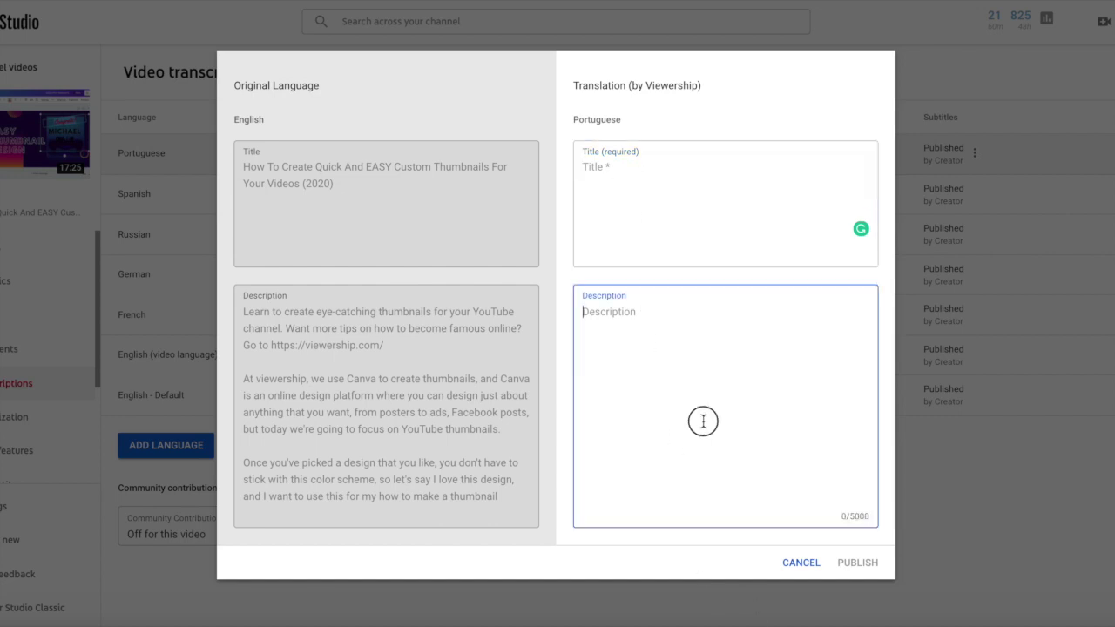
click(802, 563)
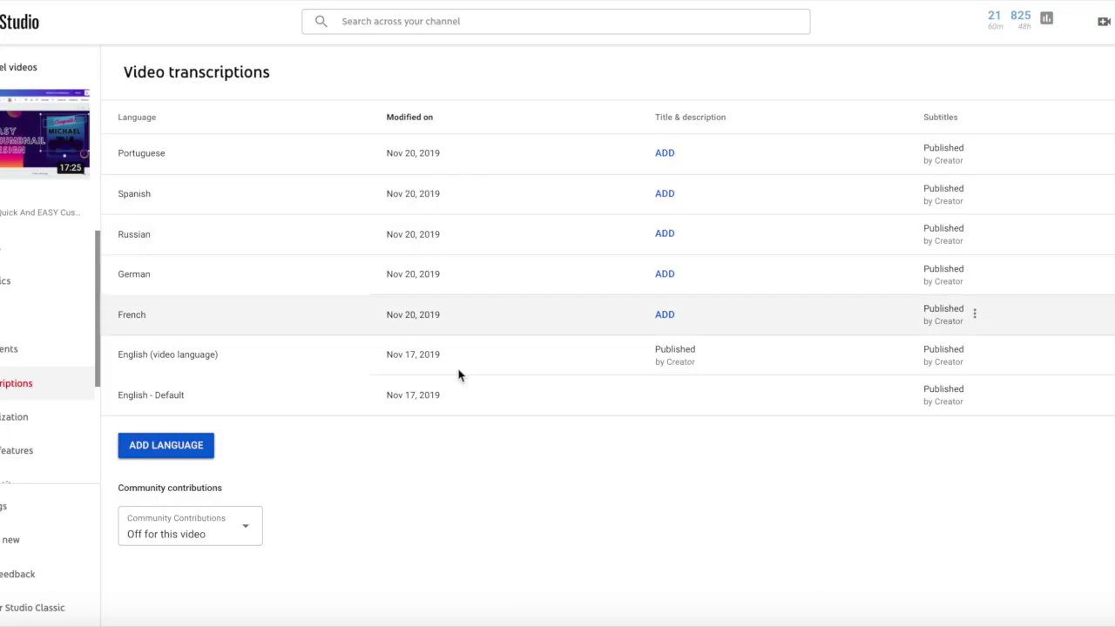
- Switch to Creator Studio Classic, submitting "Other" as the reason for going back to it
click(9, 617)
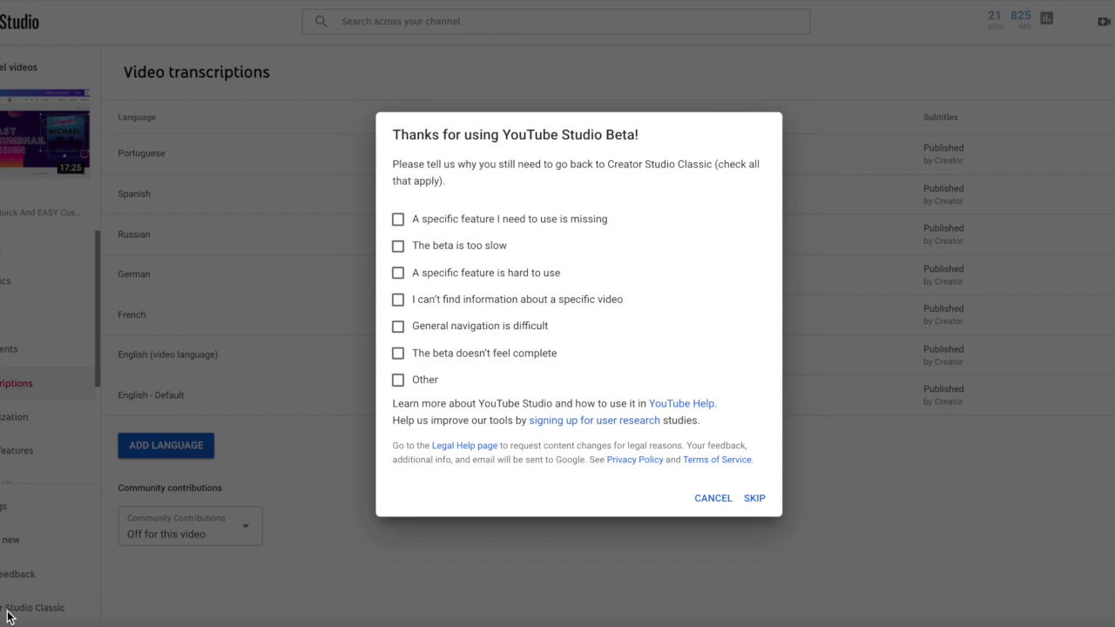
click(399, 381)
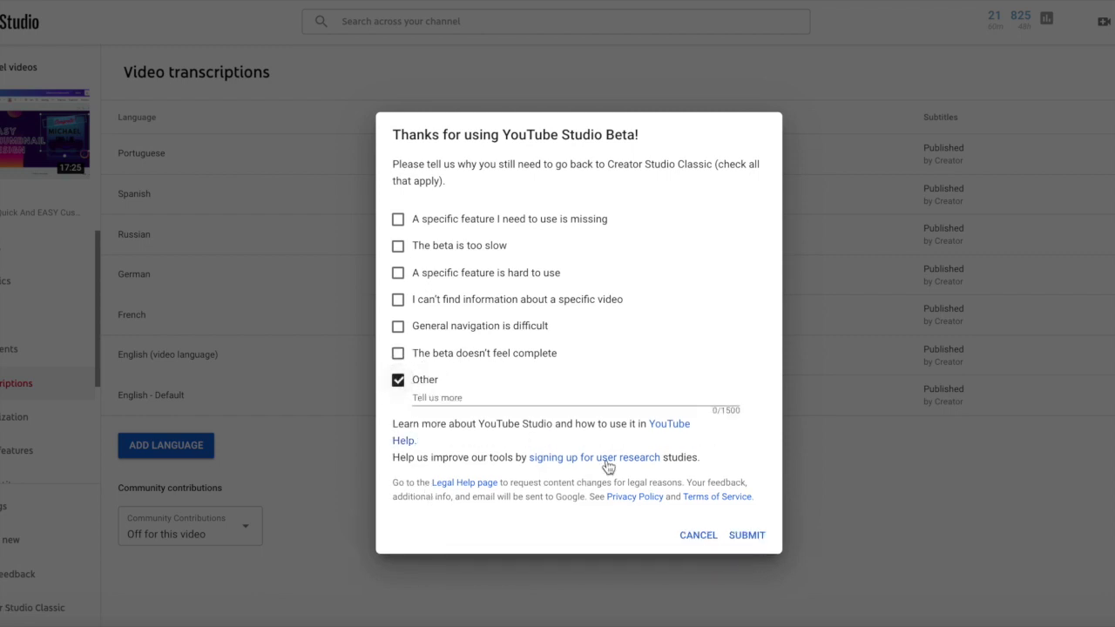
click(765, 538)
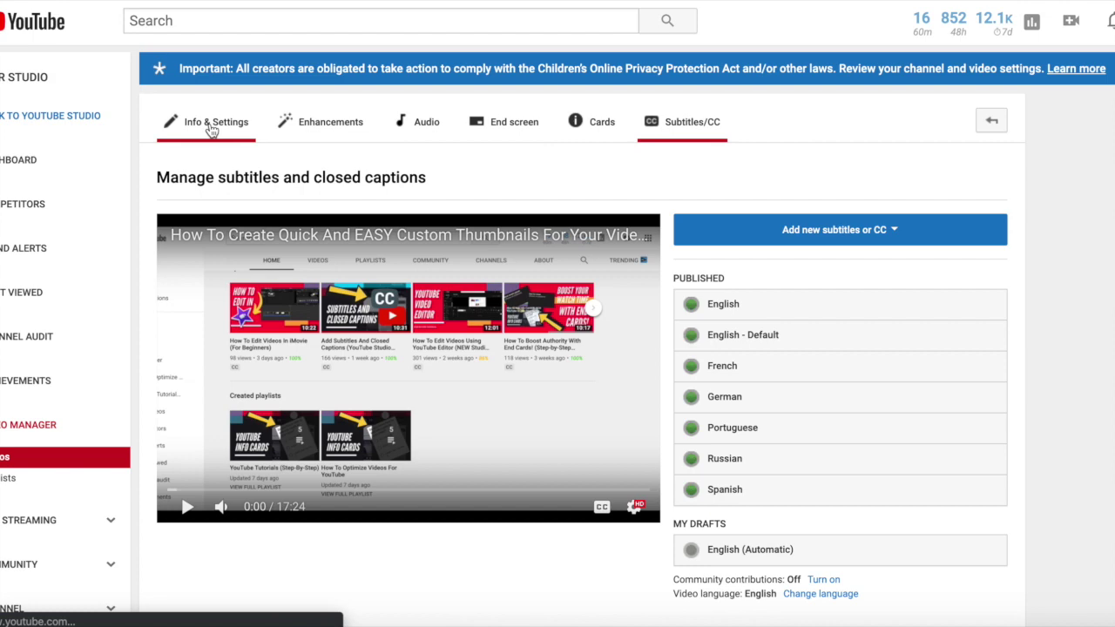
- Open the translations of the video's title and description within its info and settings
click(212, 128)
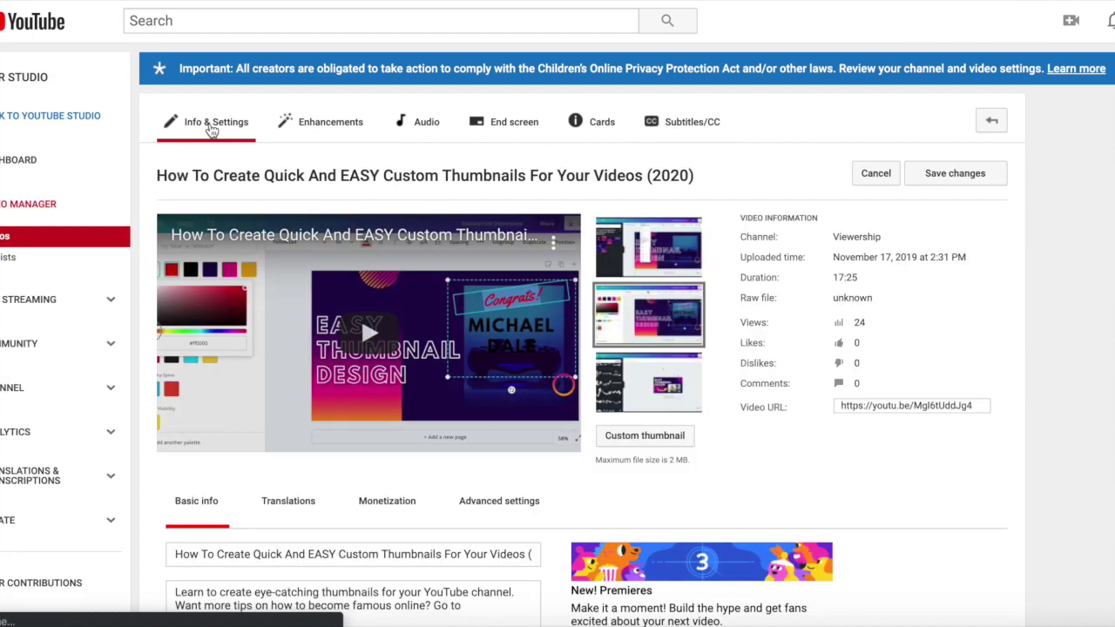
scroll(748, 266, down, 5)
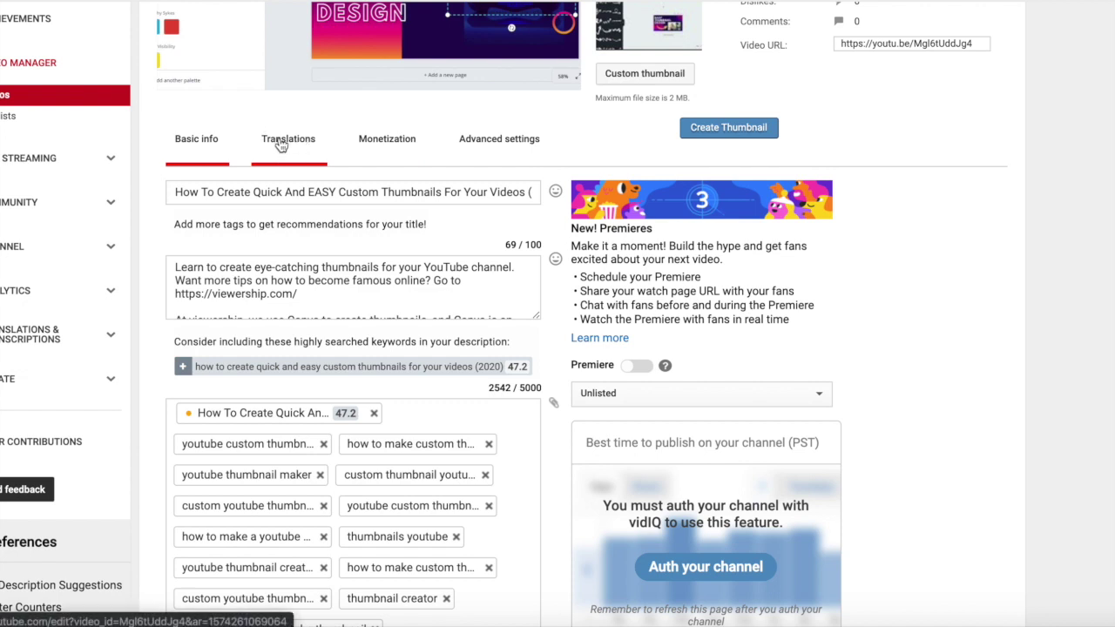
click(276, 147)
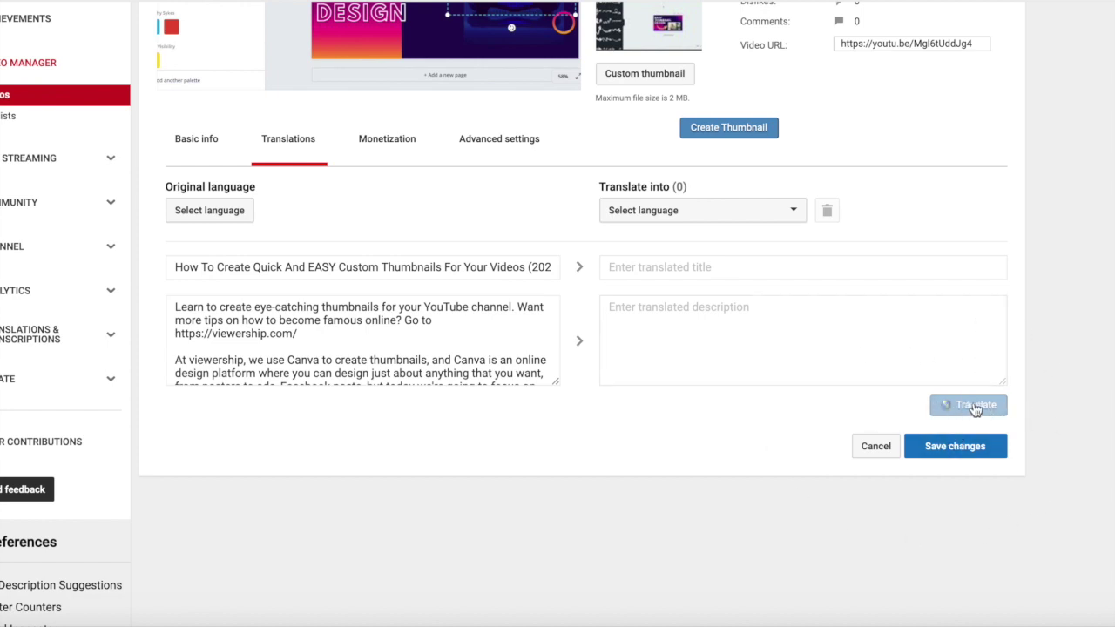
- Start adding a translation language, with English as the original language and as the default for new uploads
click(717, 219)
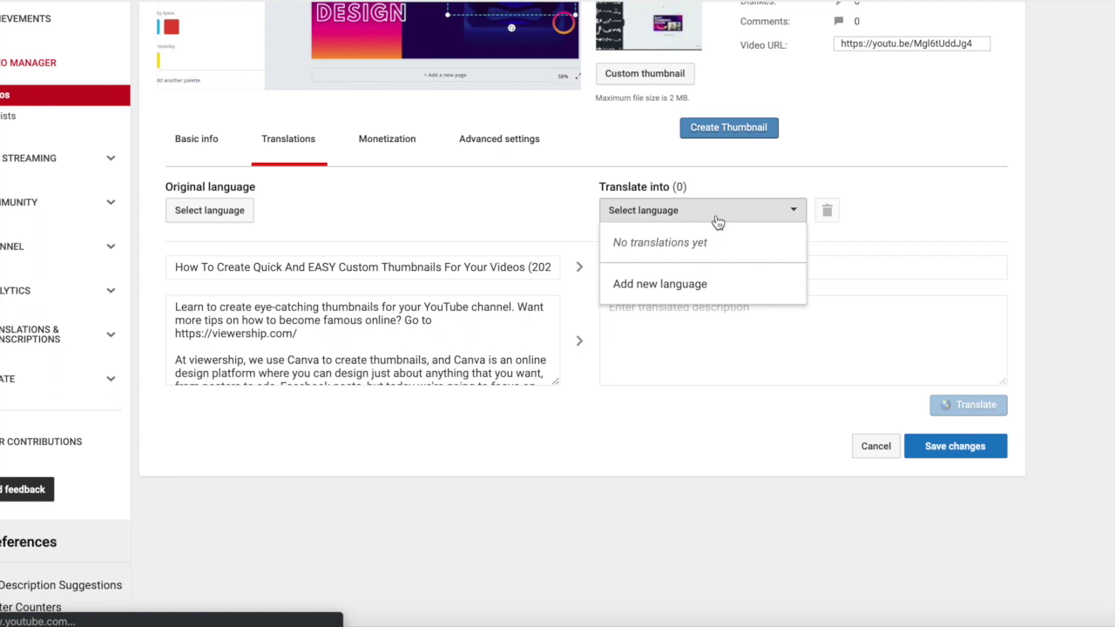
click(695, 293)
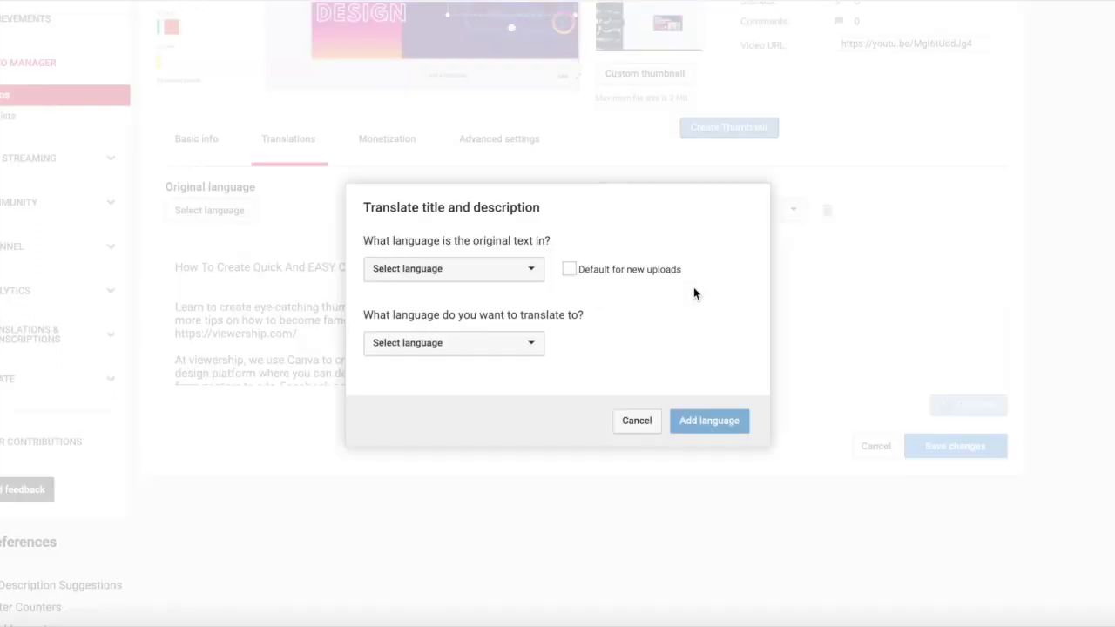
click(480, 271)
click(455, 338)
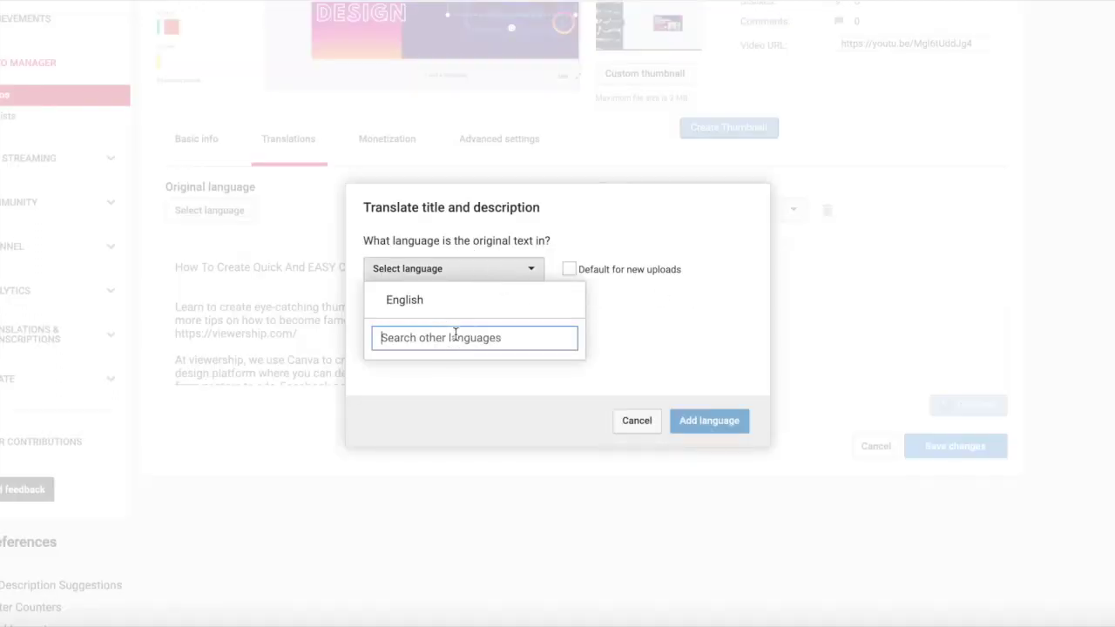
text(fre)
key(Return)
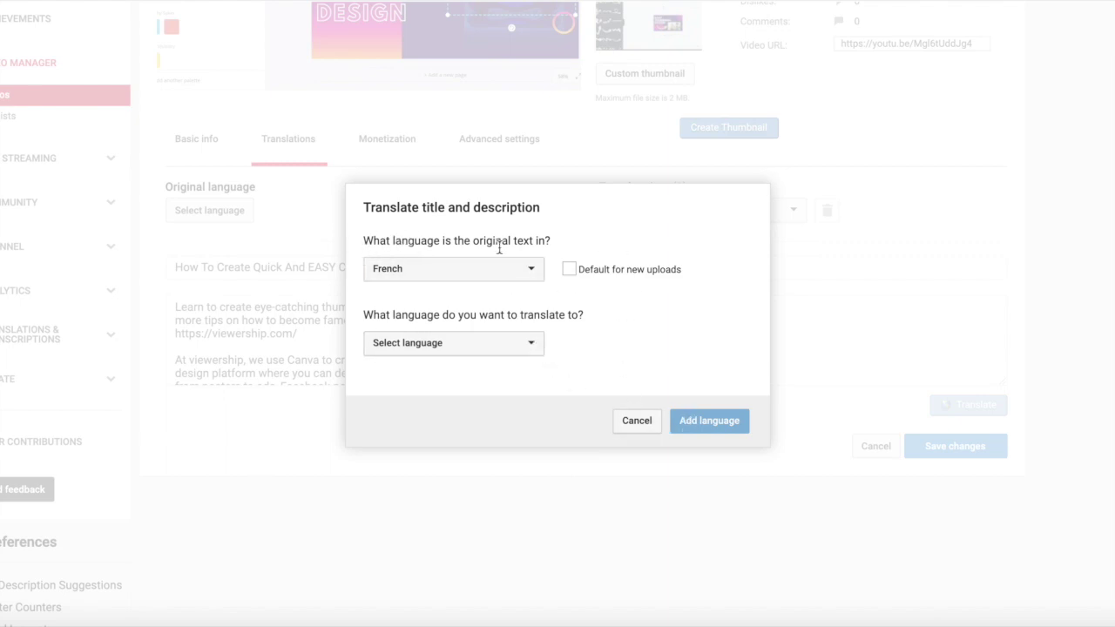
click(529, 270)
click(436, 327)
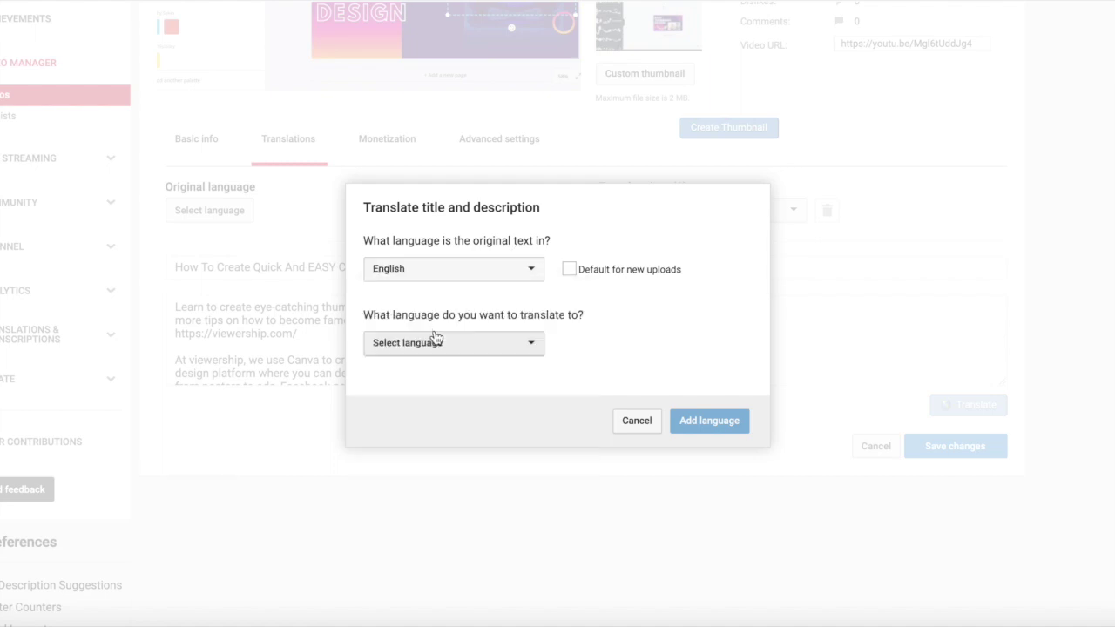
click(569, 269)
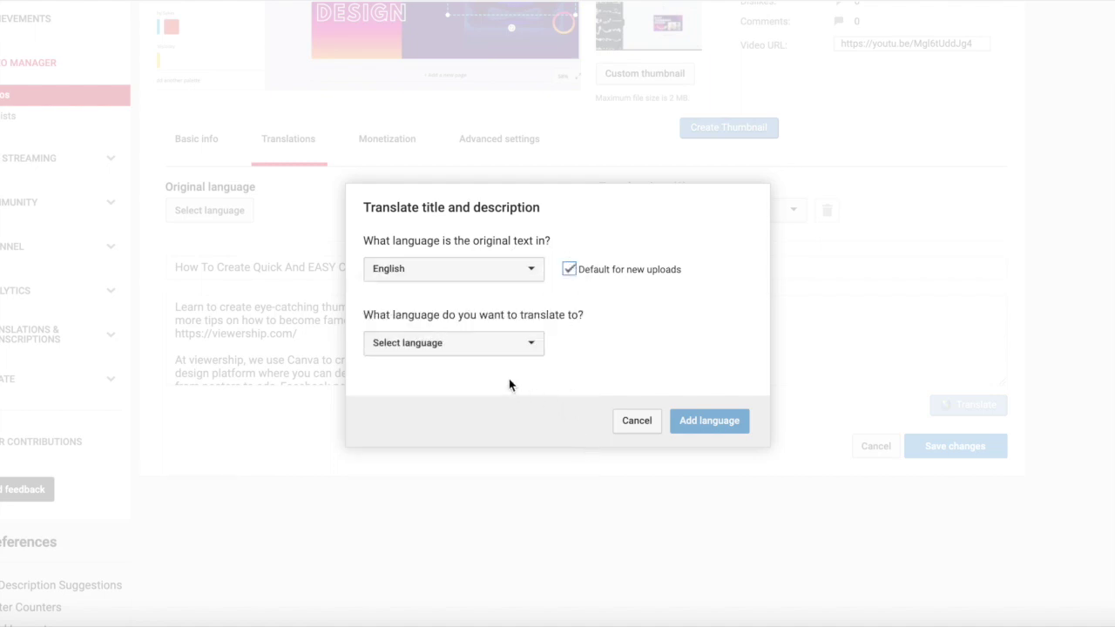
- Add French as the translation language and save an automatic translation of the title and description
click(513, 344)
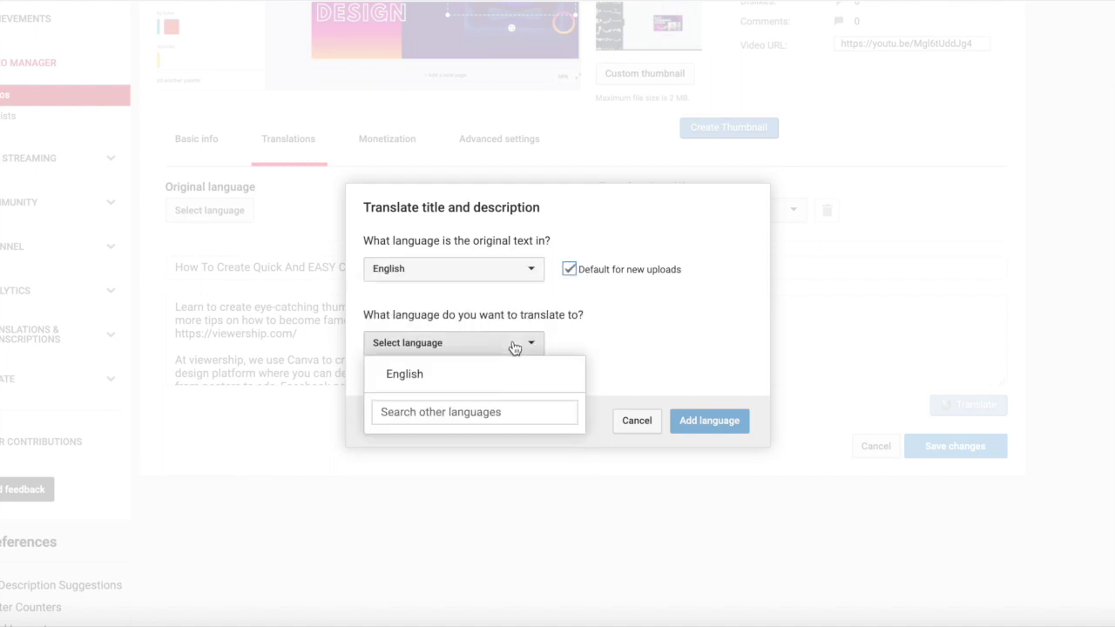
click(478, 421)
text(fre)
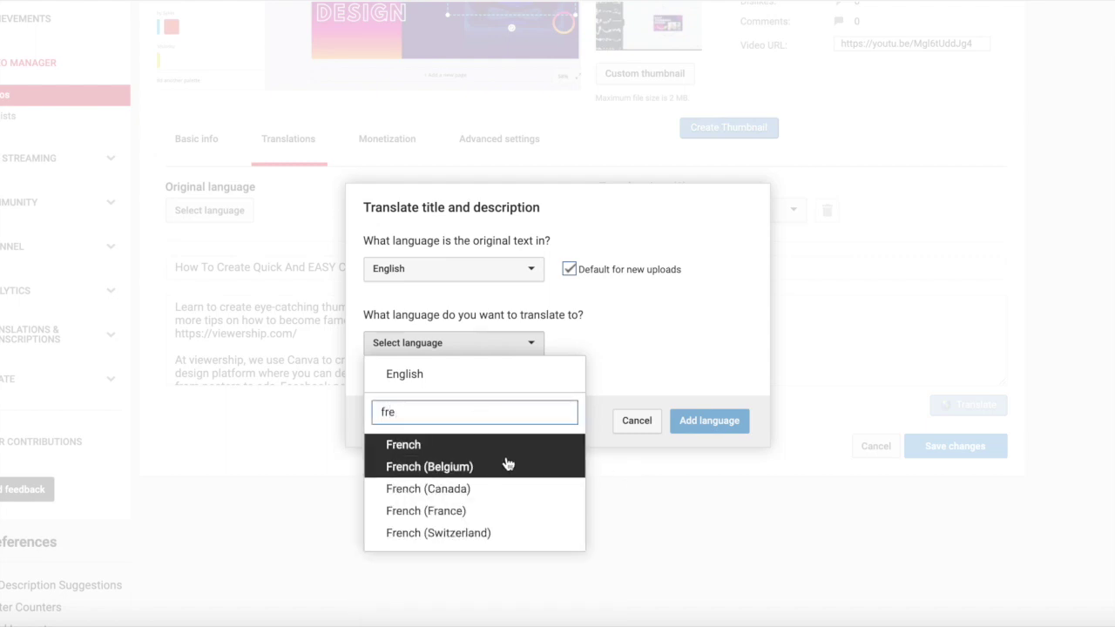
click(501, 446)
click(726, 426)
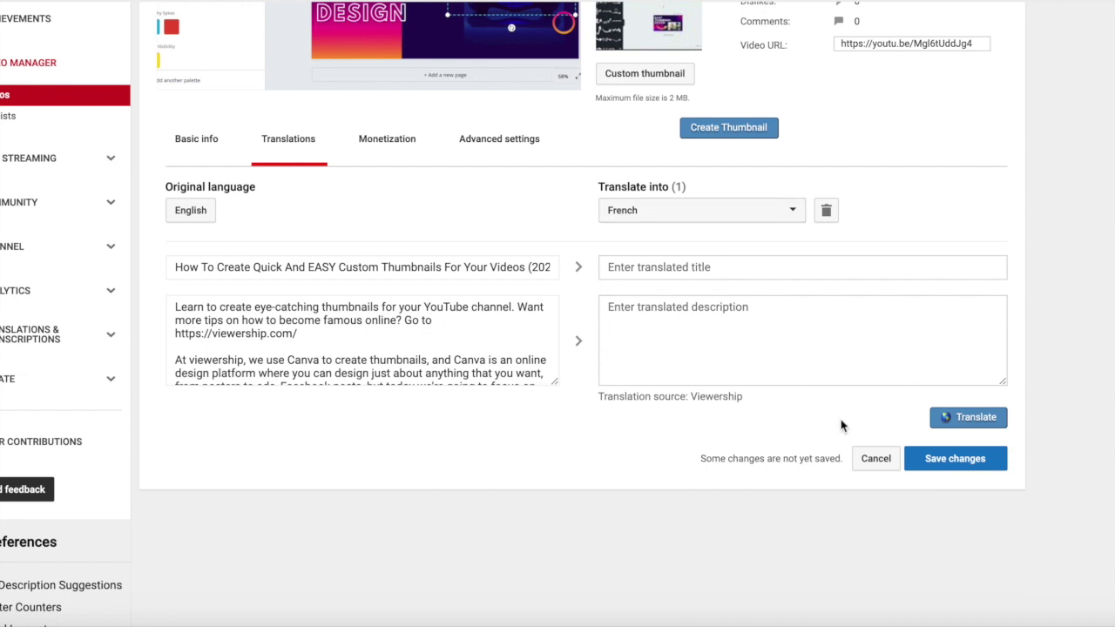
click(967, 420)
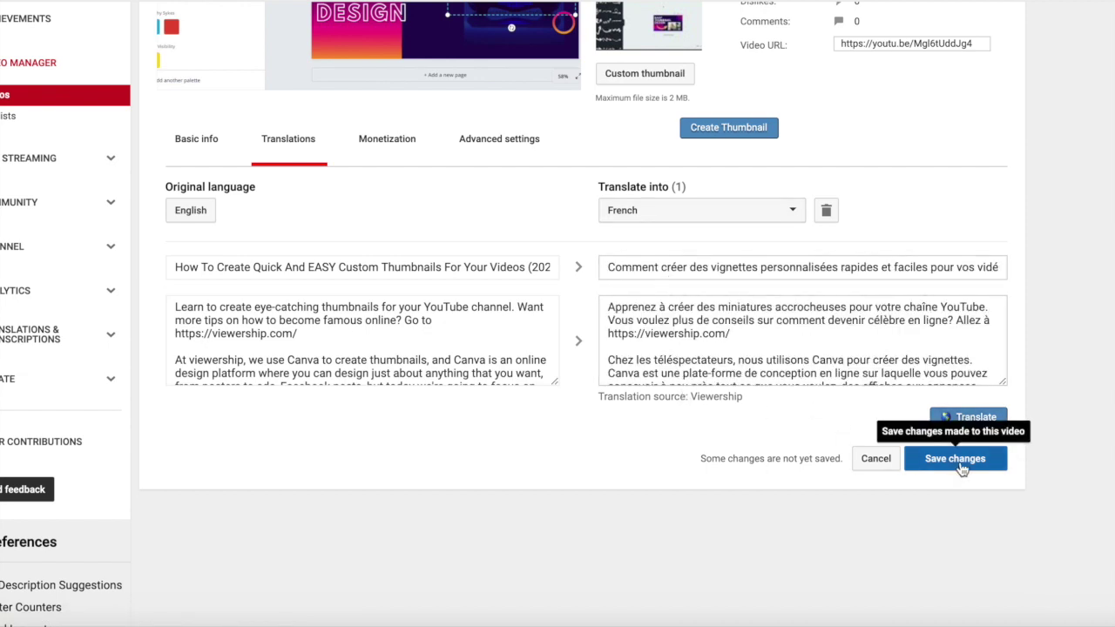
click(962, 461)
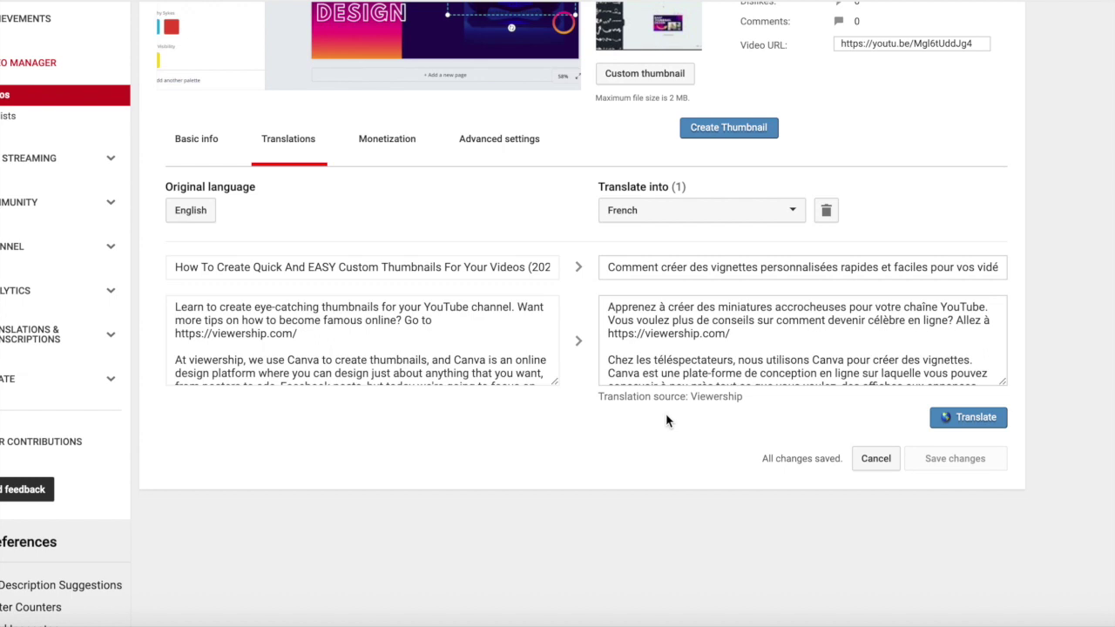
- Add German as a new translation language and save an automatic translation of the title and description
click(732, 210)
click(666, 287)
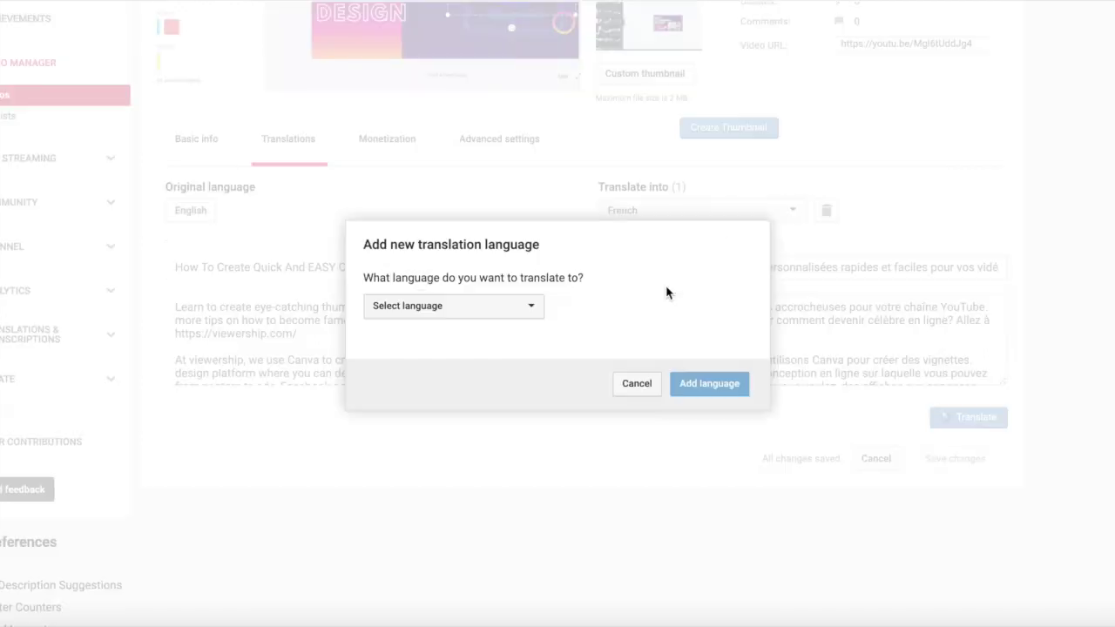
click(503, 303)
click(488, 374)
text(ger)
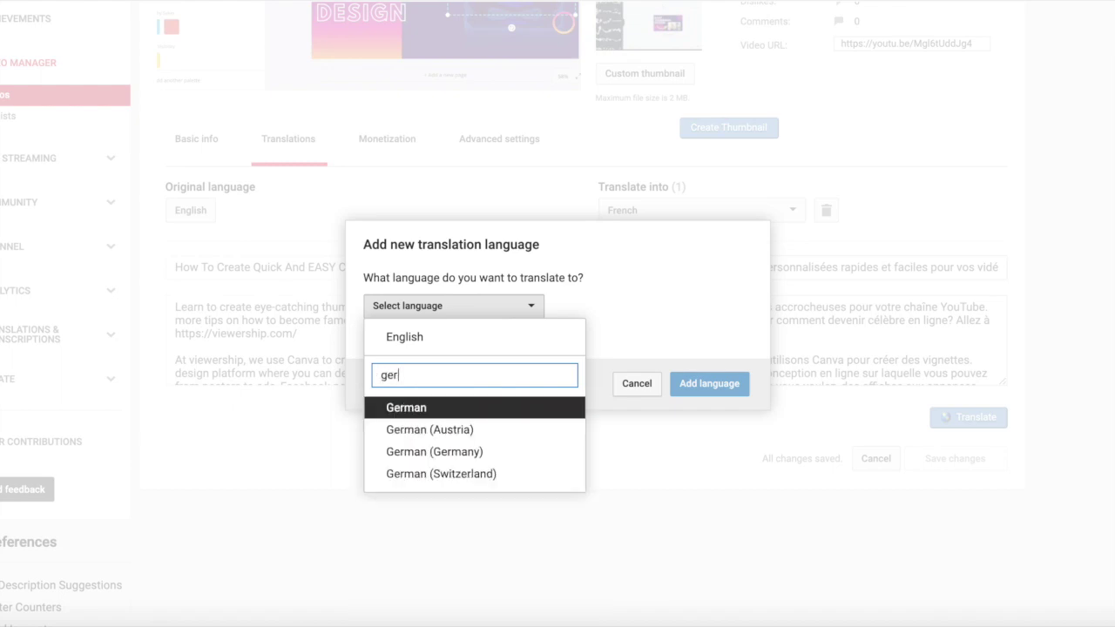
key(Return)
click(686, 385)
click(951, 417)
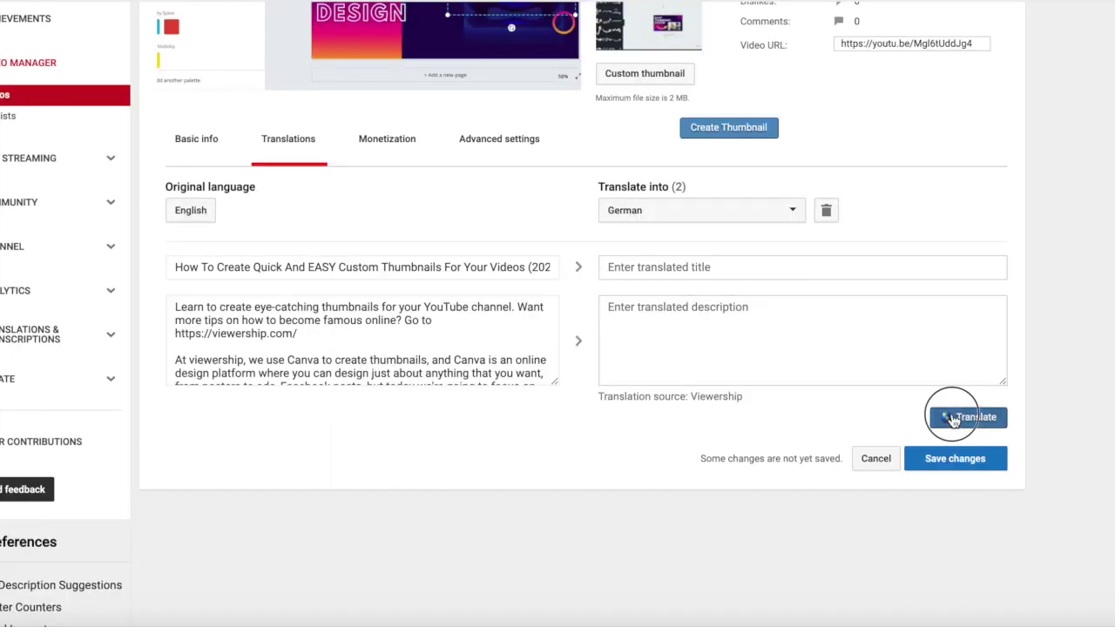
click(952, 471)
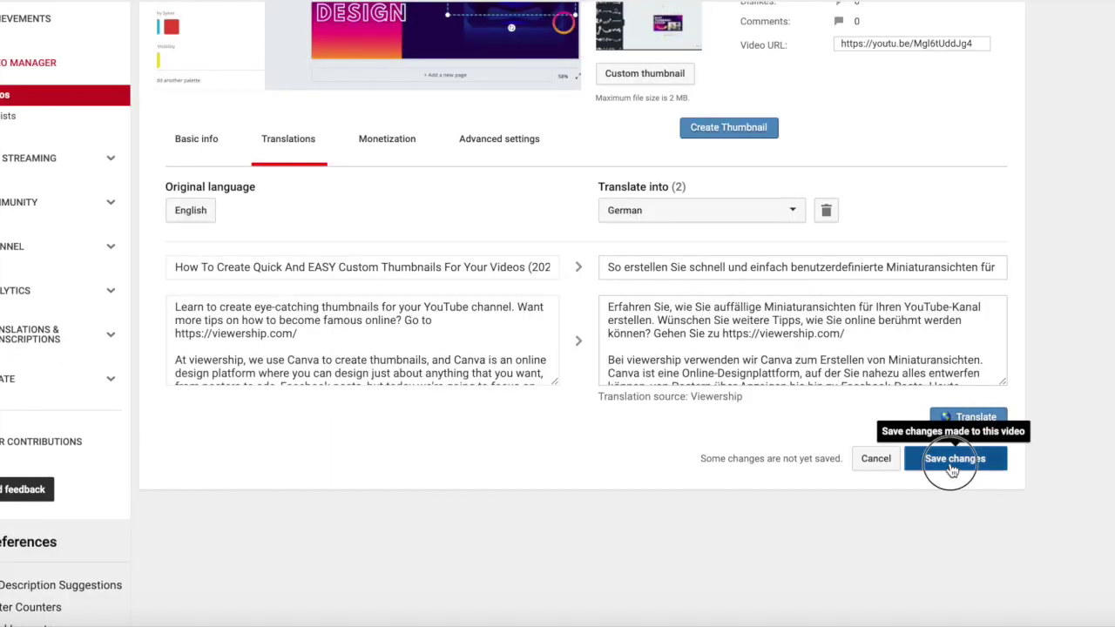
- Add Russian as a new translation language and save an automatic translation of the title and description
click(680, 218)
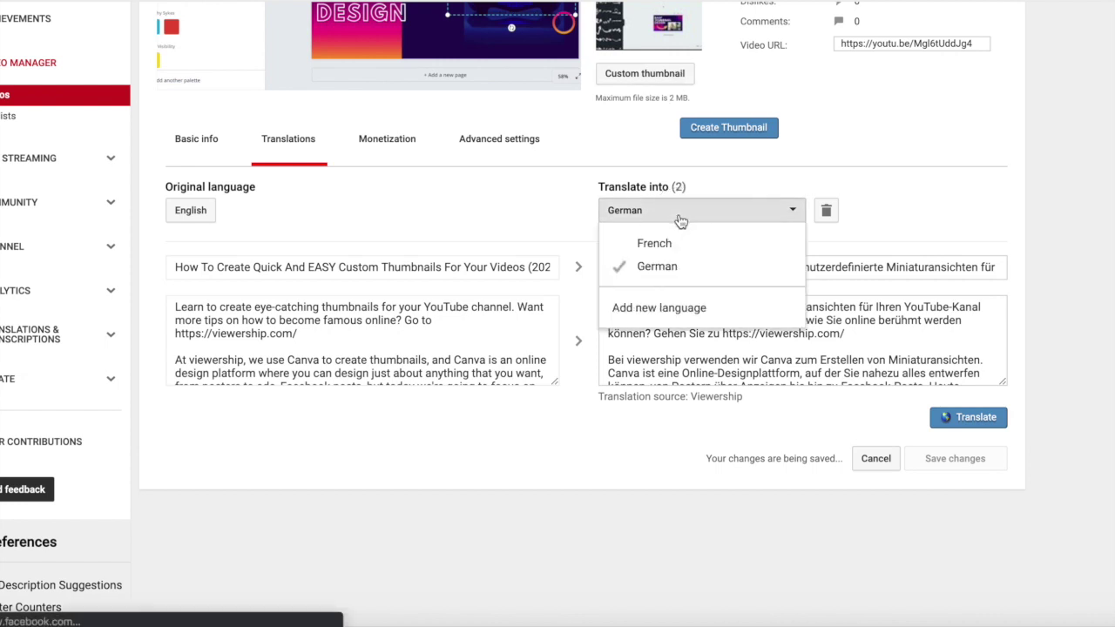
click(654, 307)
click(488, 306)
click(470, 373)
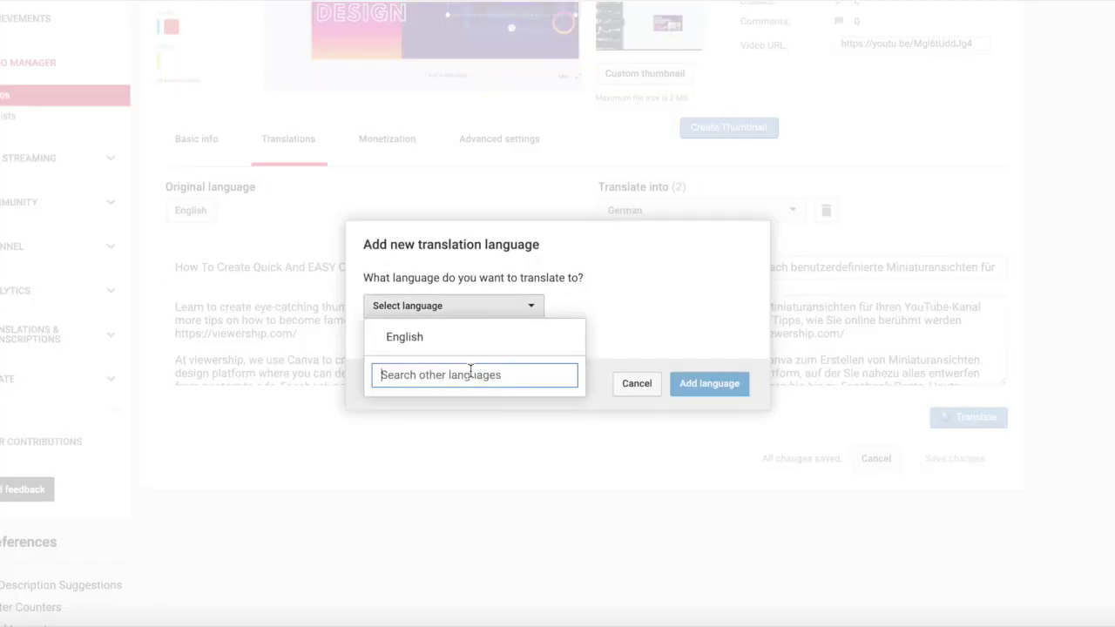
text(russ)
click(409, 406)
click(709, 383)
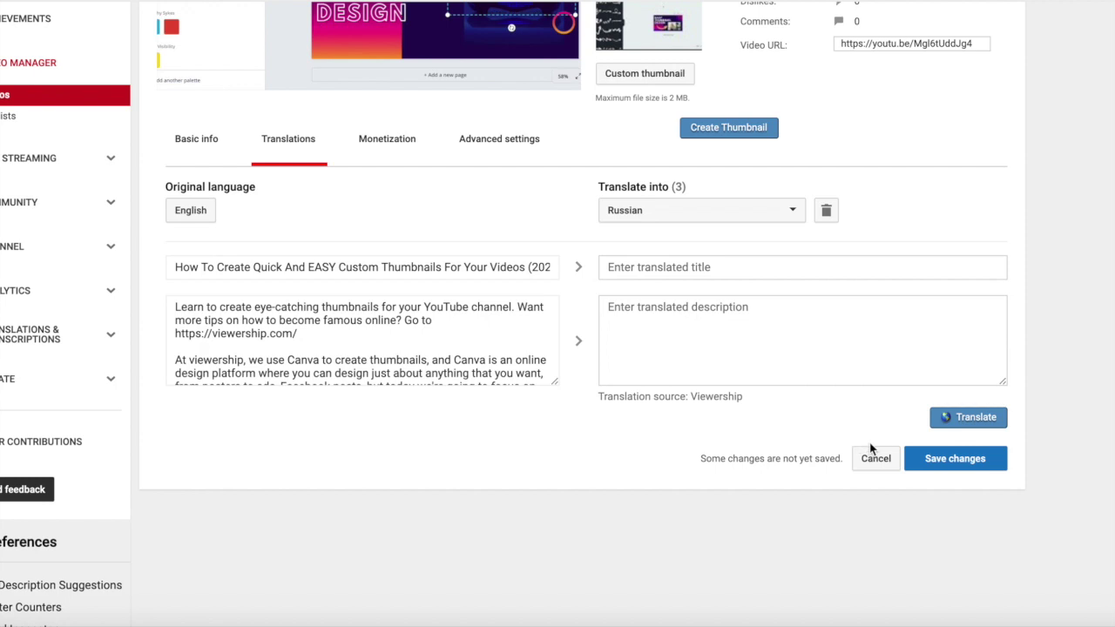
click(959, 418)
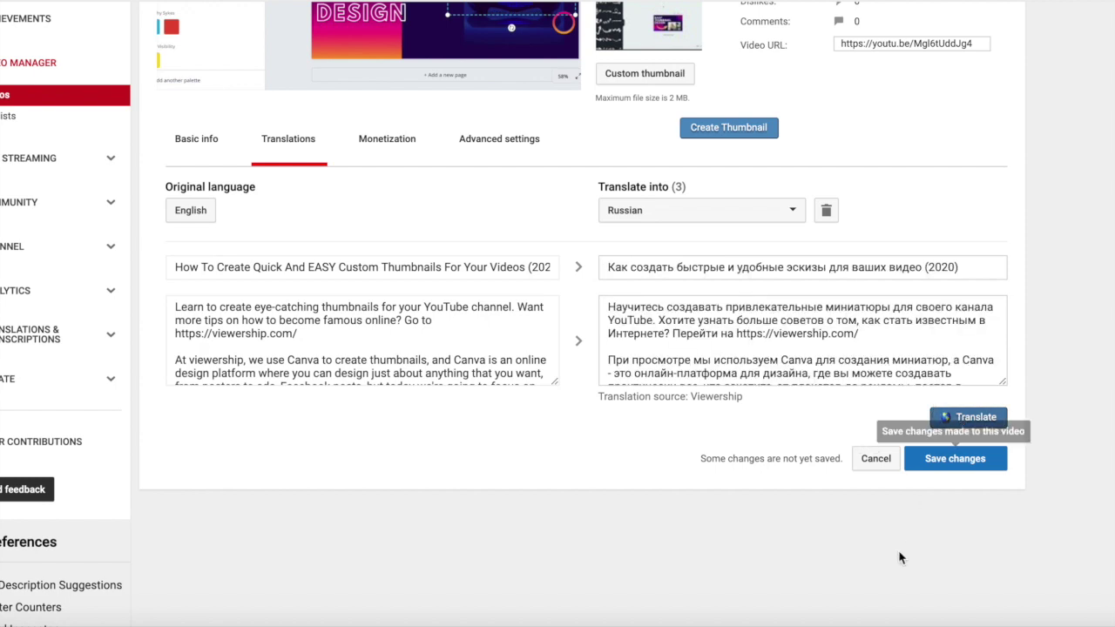
click(963, 460)
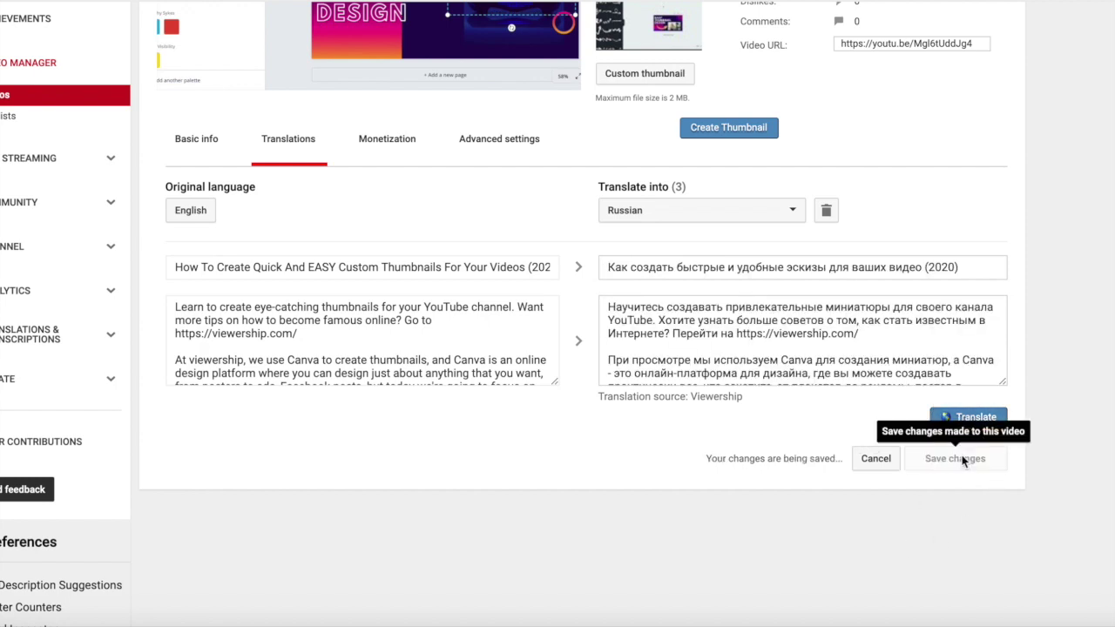
- Add Spanish as a new translation language and save an automatic translation of the title and description
click(757, 223)
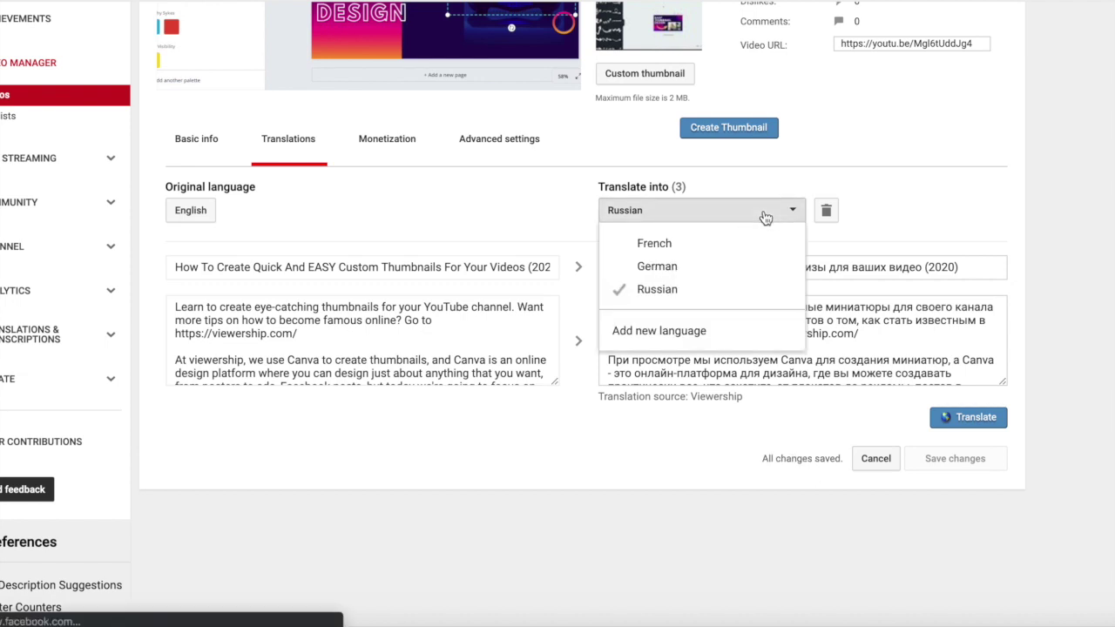
click(673, 330)
click(514, 307)
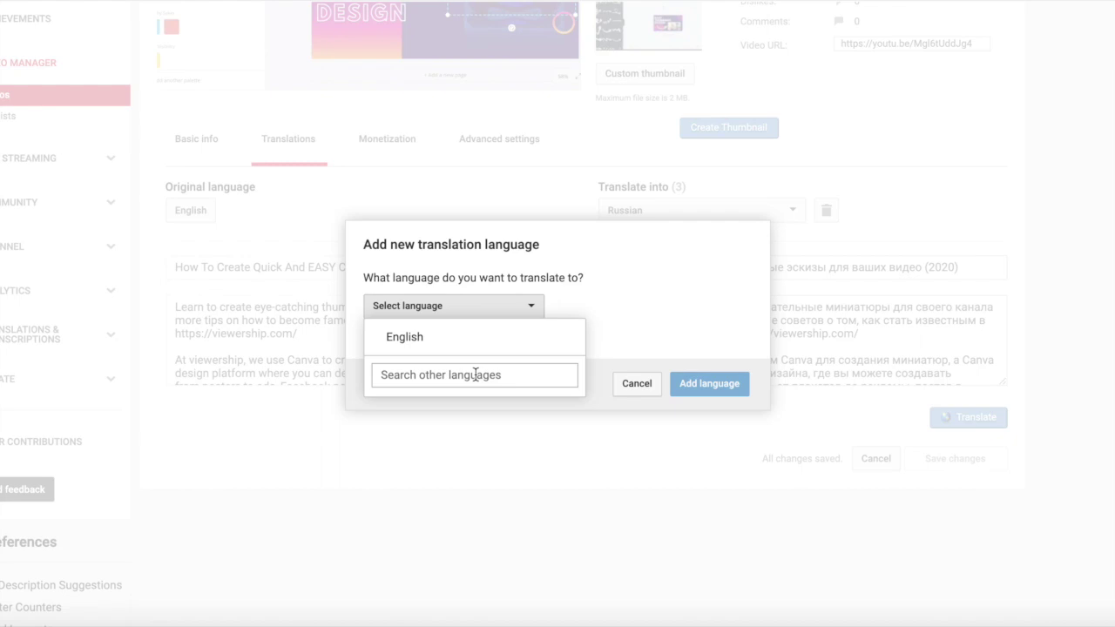
click(475, 375)
text(spa)
key(Return)
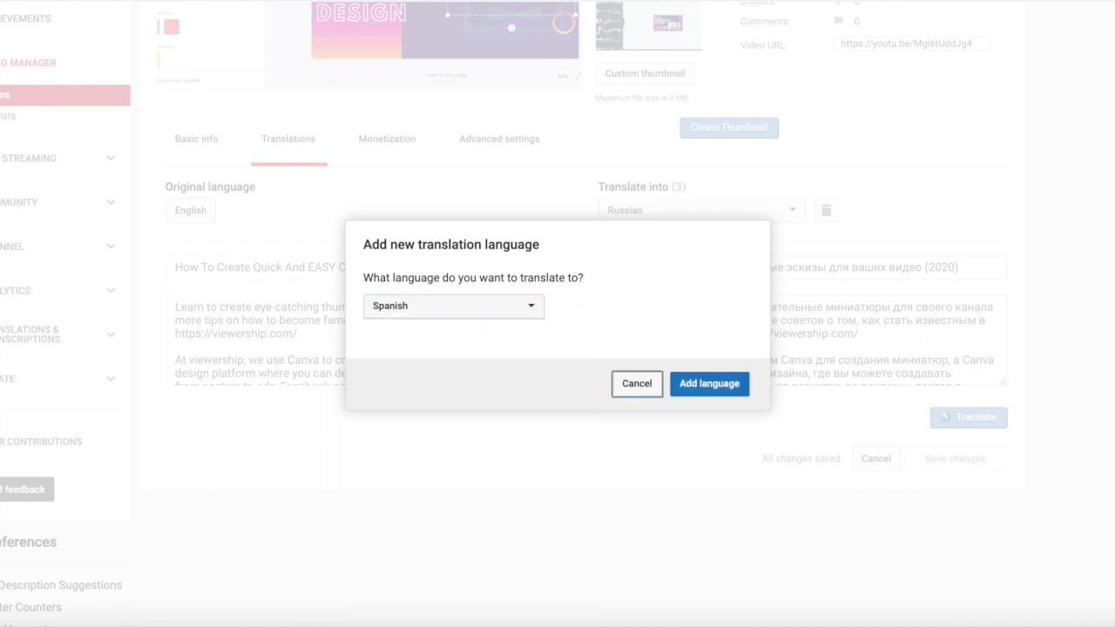
key(Return)
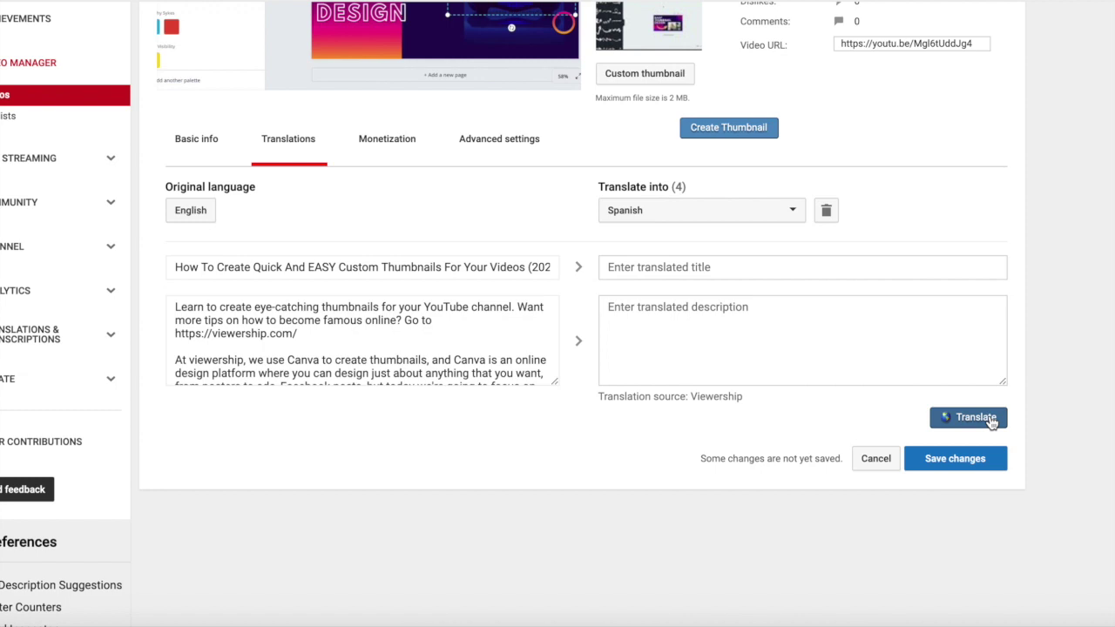
click(991, 418)
click(982, 460)
- Add Portuguese as a new translation language and save an automatic translation of the title and description
click(758, 214)
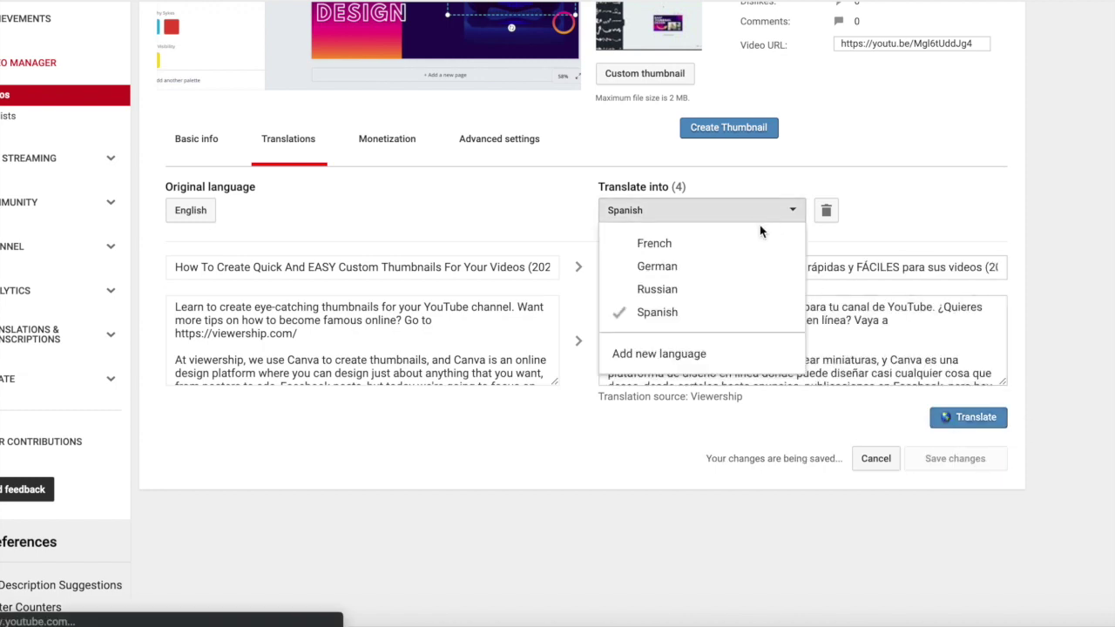
click(701, 353)
click(528, 306)
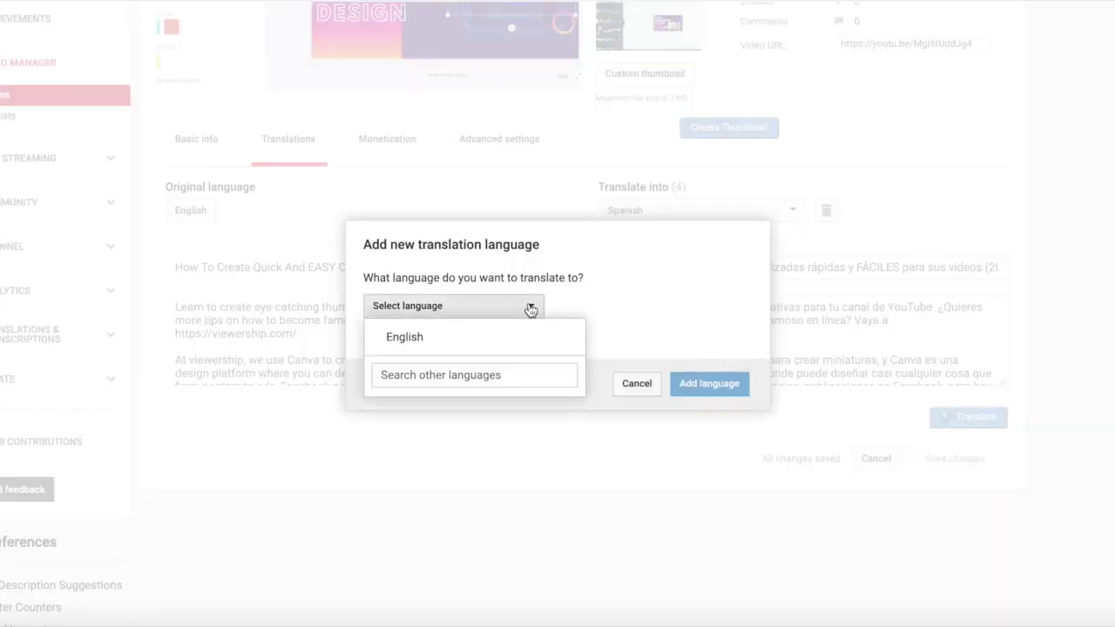
click(489, 377)
text(port)
click(424, 404)
click(709, 383)
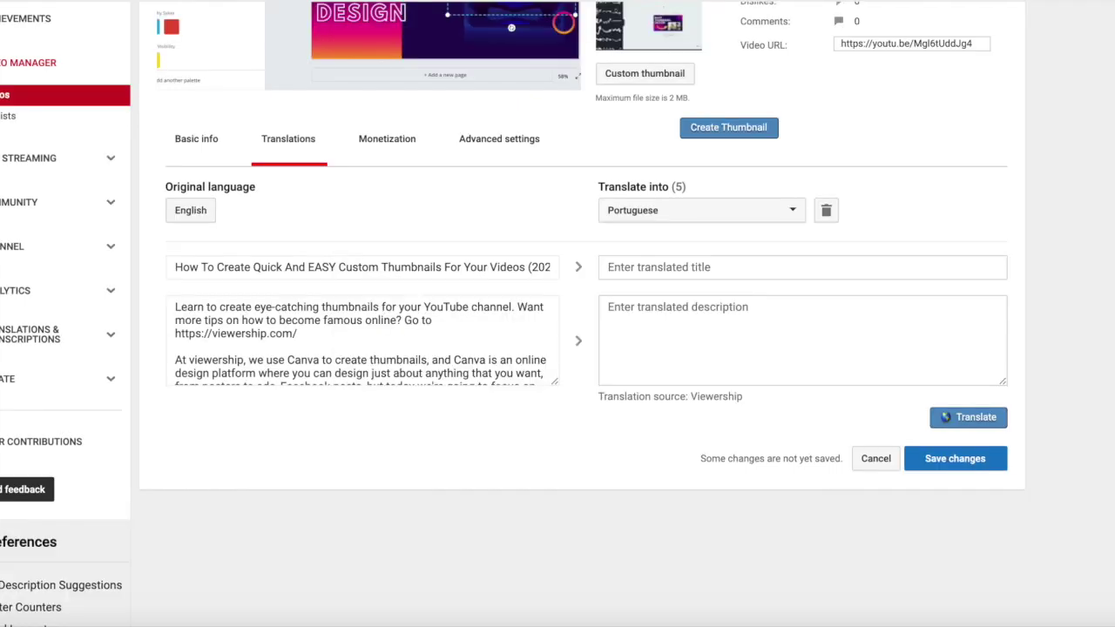
click(967, 418)
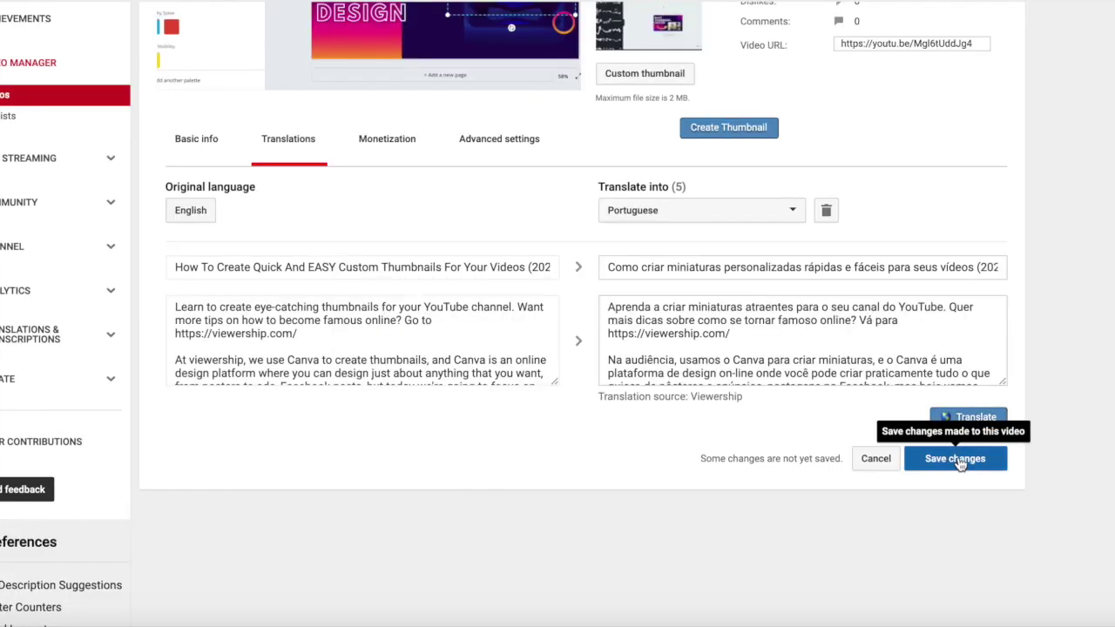
click(958, 460)
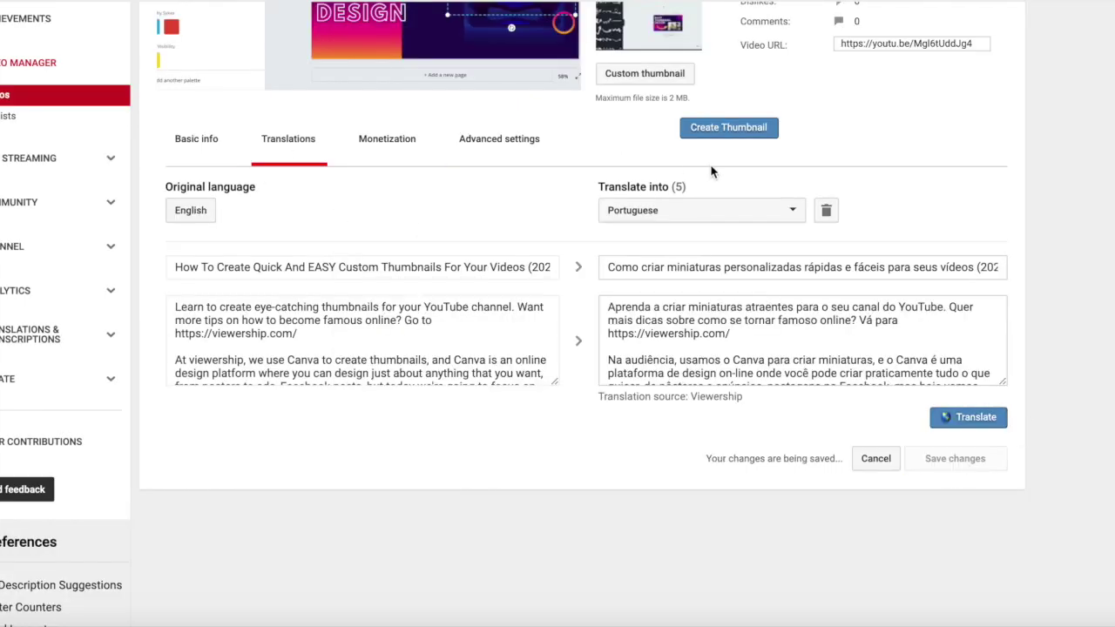
drag(600, 186, 684, 186)
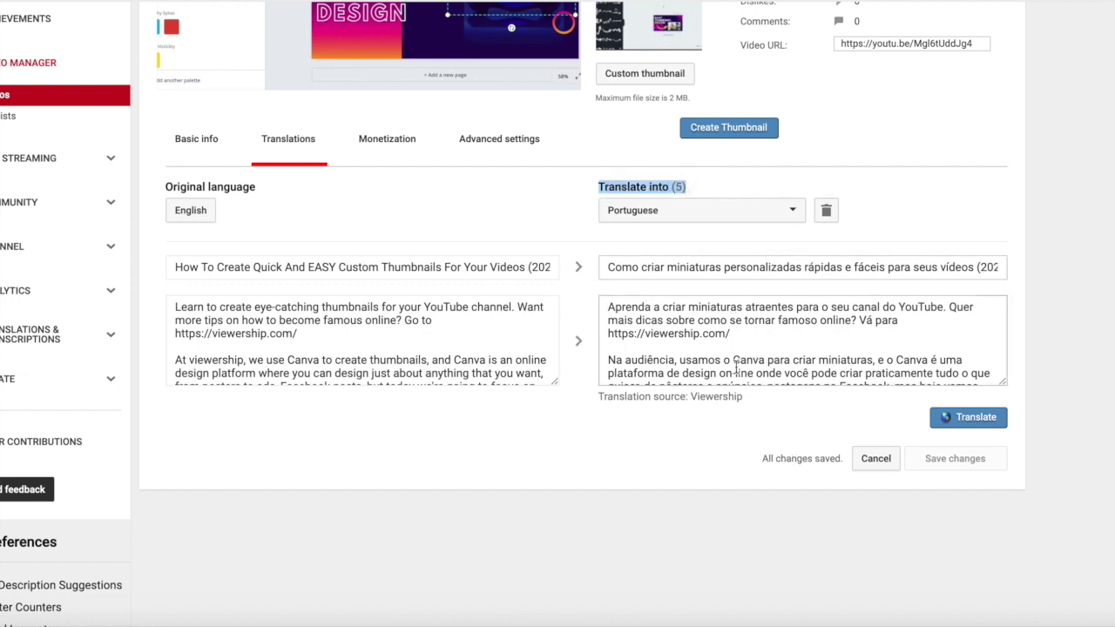
click(651, 494)
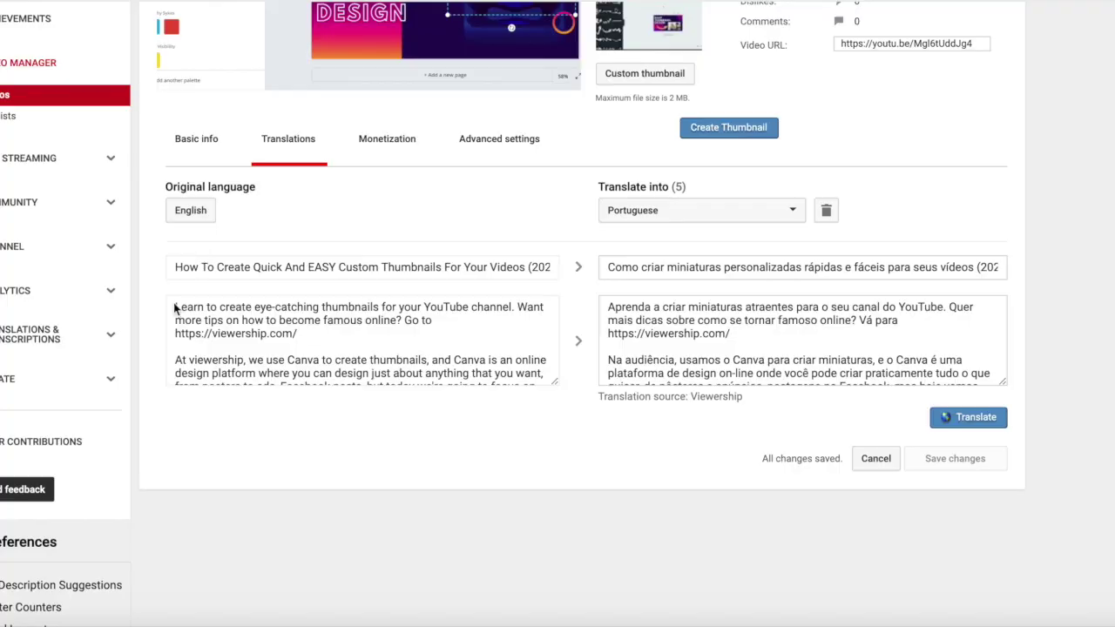
- Return to YouTube Studio and open the details of the video about quick and easy custom thumbnails
scroll(62, 490, up, 4)
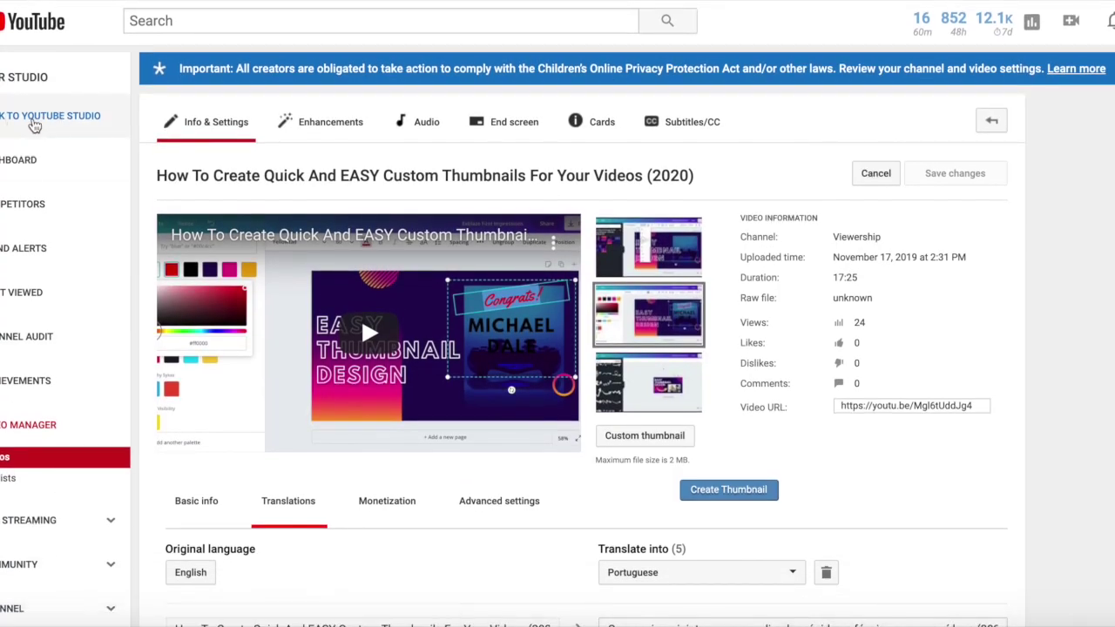
click(35, 127)
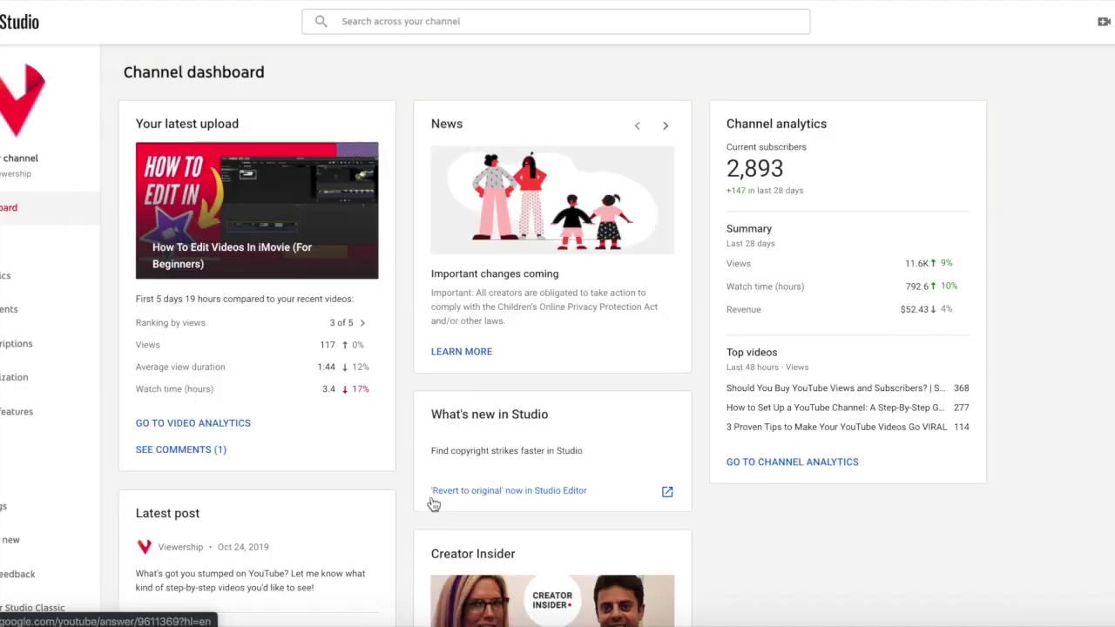
click(5, 235)
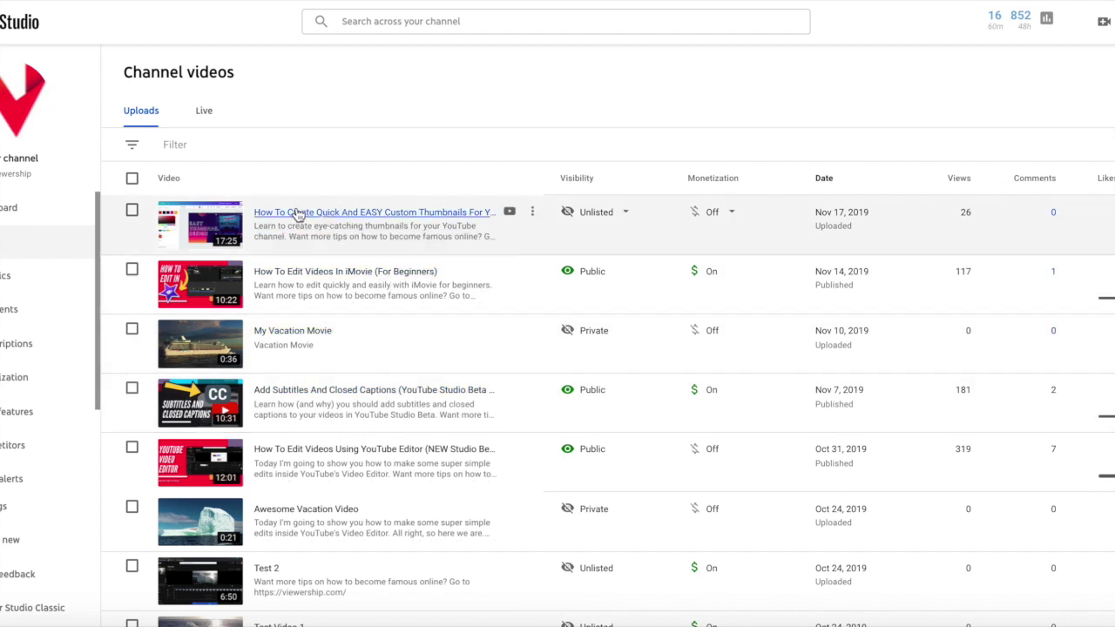
click(347, 219)
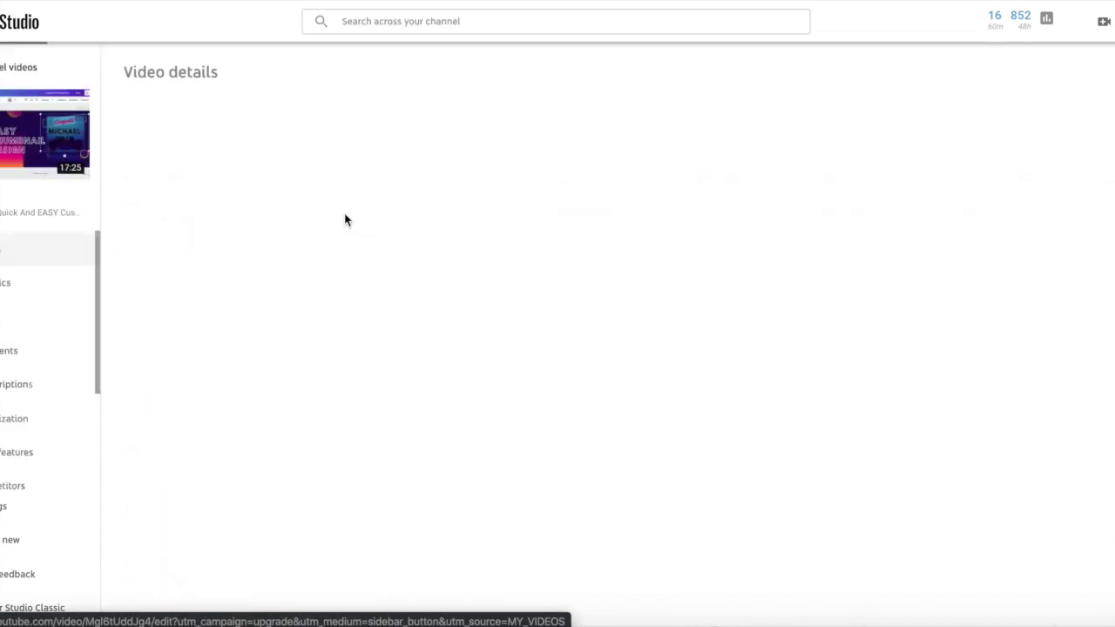
- Review the video's basic and advanced details, including its description, audience setting and tags
scroll(985, 371, down, 3)
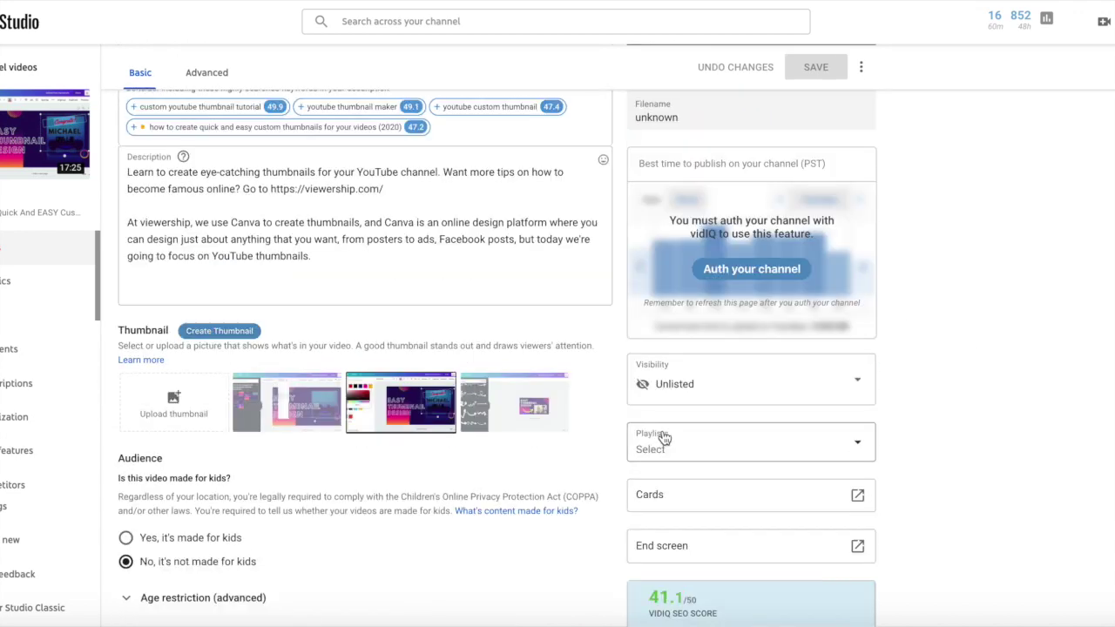
scroll(1073, 473, down, 3)
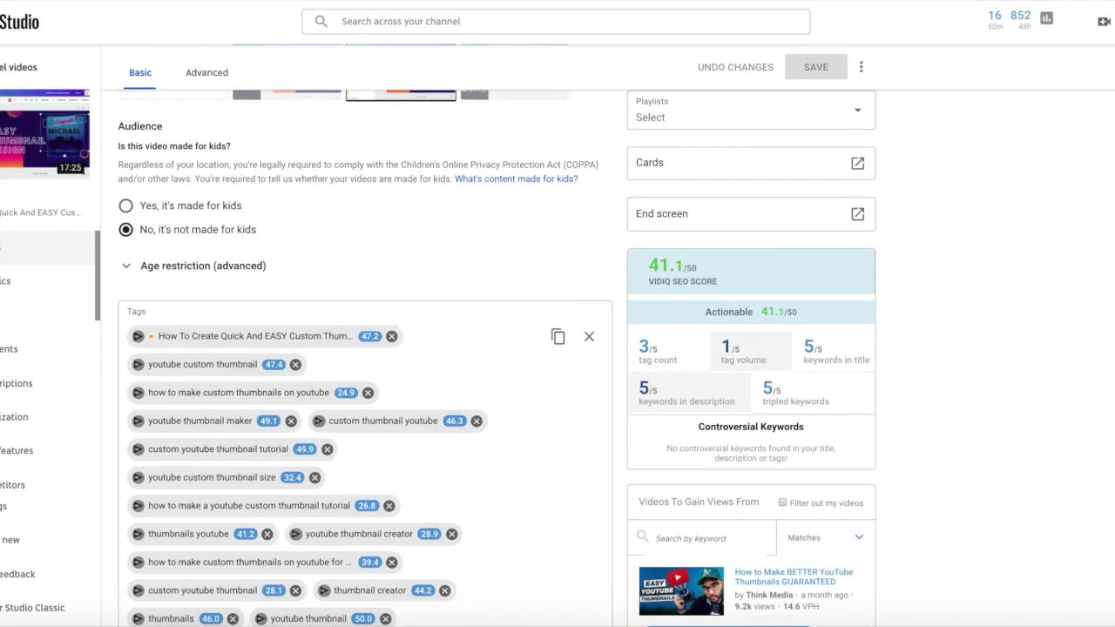
scroll(1002, 448, up, 6)
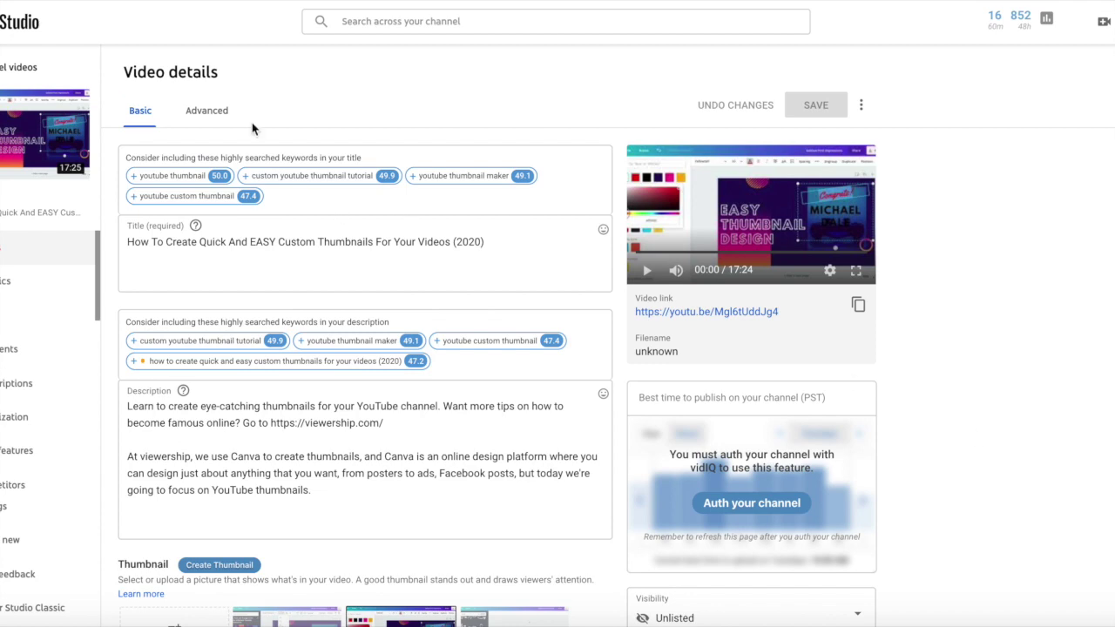
click(209, 111)
click(135, 114)
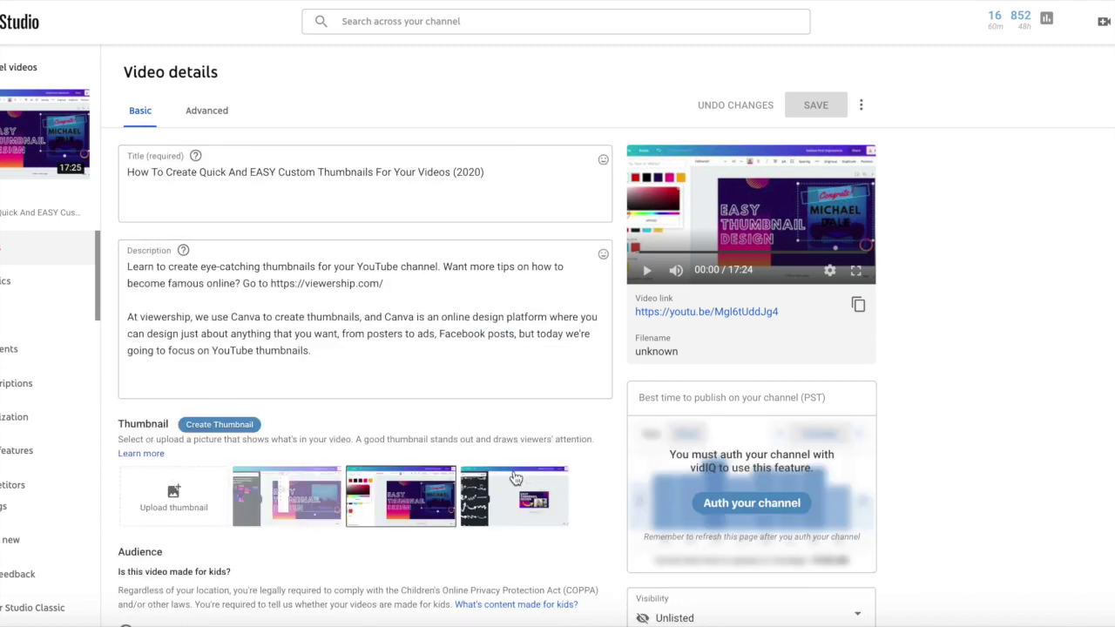
- Upload DesignYouTubeThumbnails.png from Downloads as the video's custom thumbnail and save the changes
scroll(311, 473, down, 10)
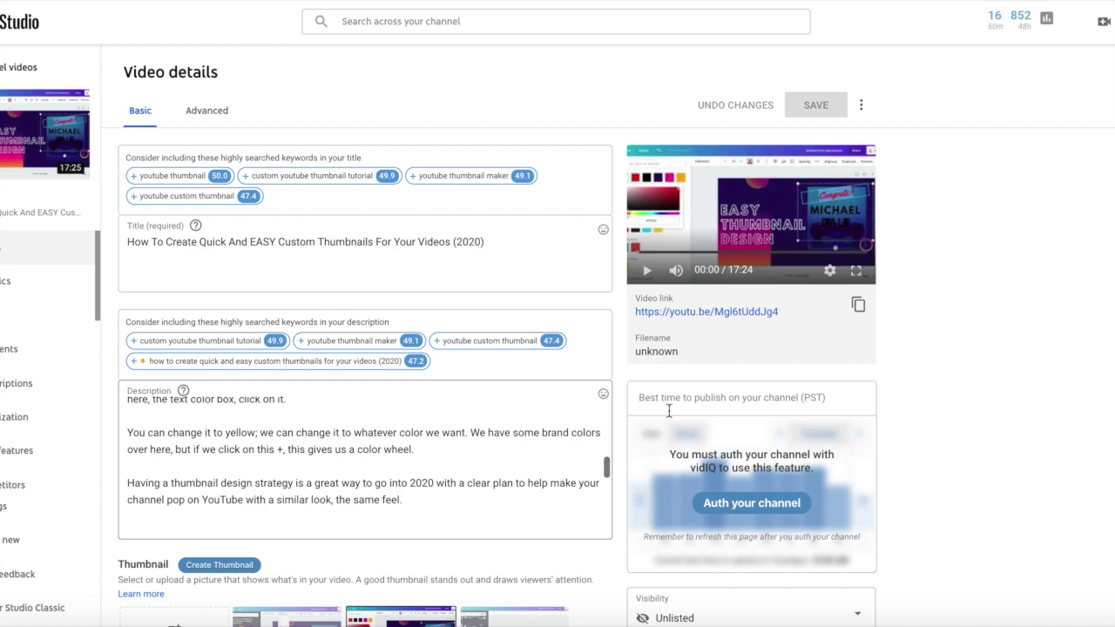
scroll(1105, 328, down, 5)
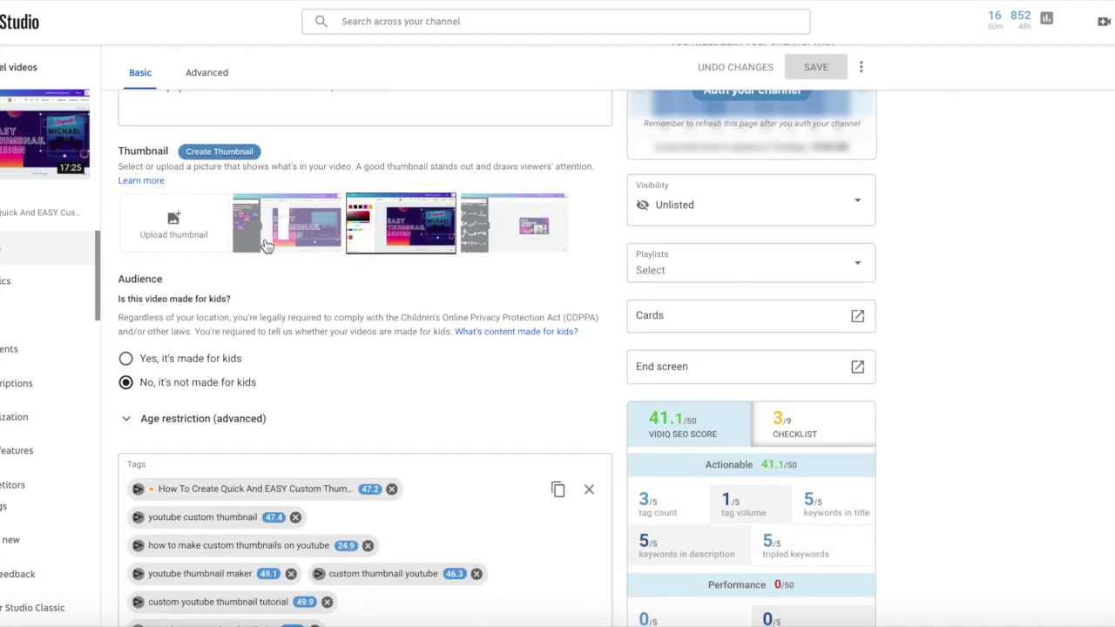
click(162, 242)
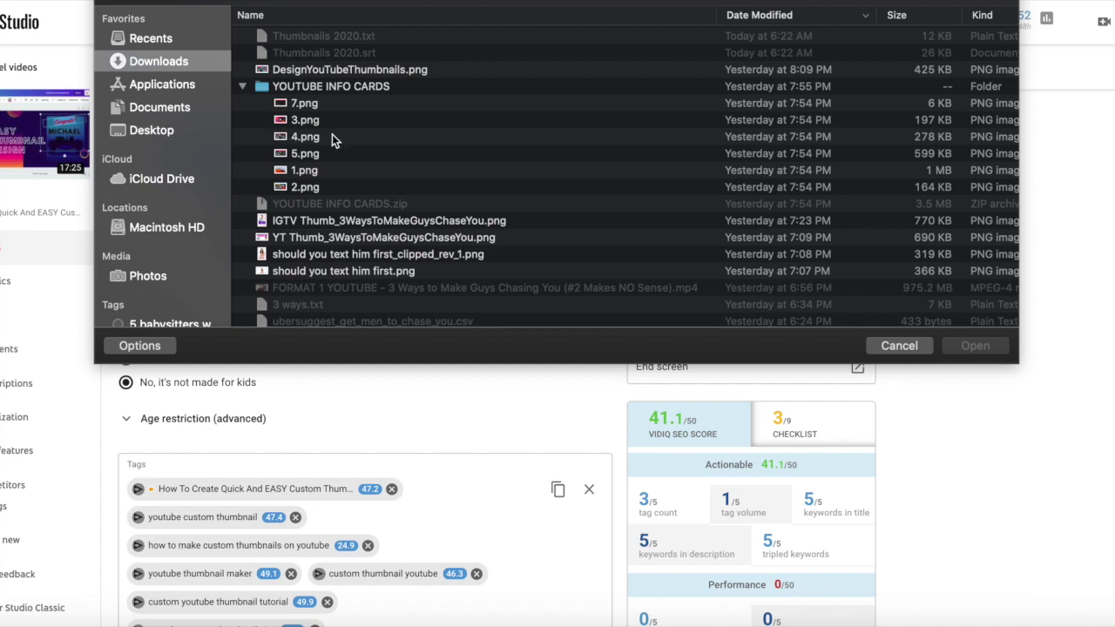
click(297, 70)
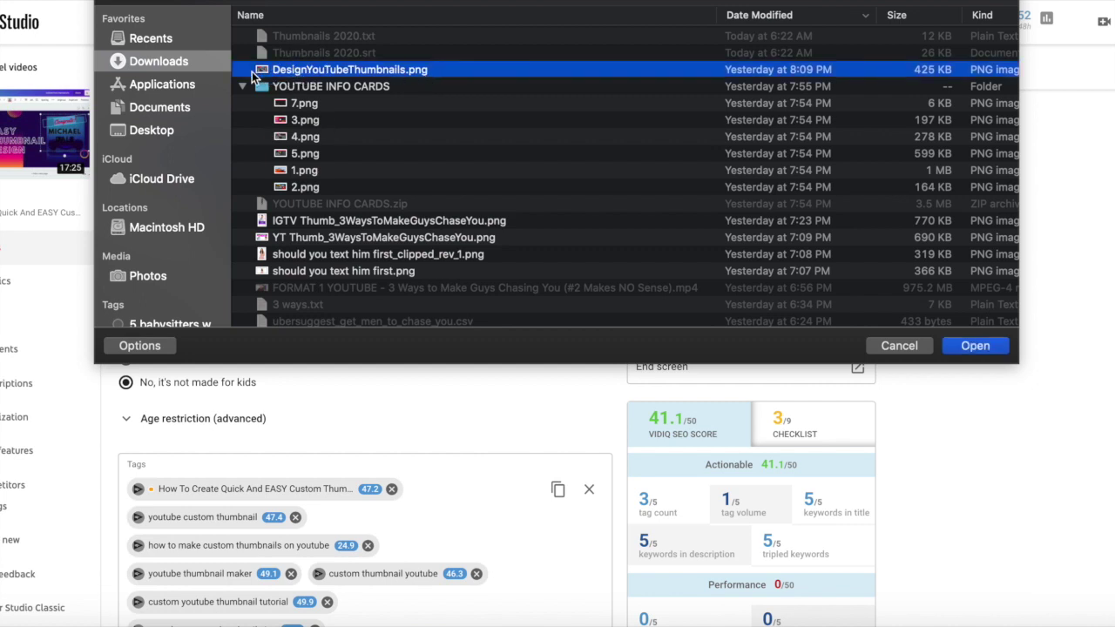
click(976, 346)
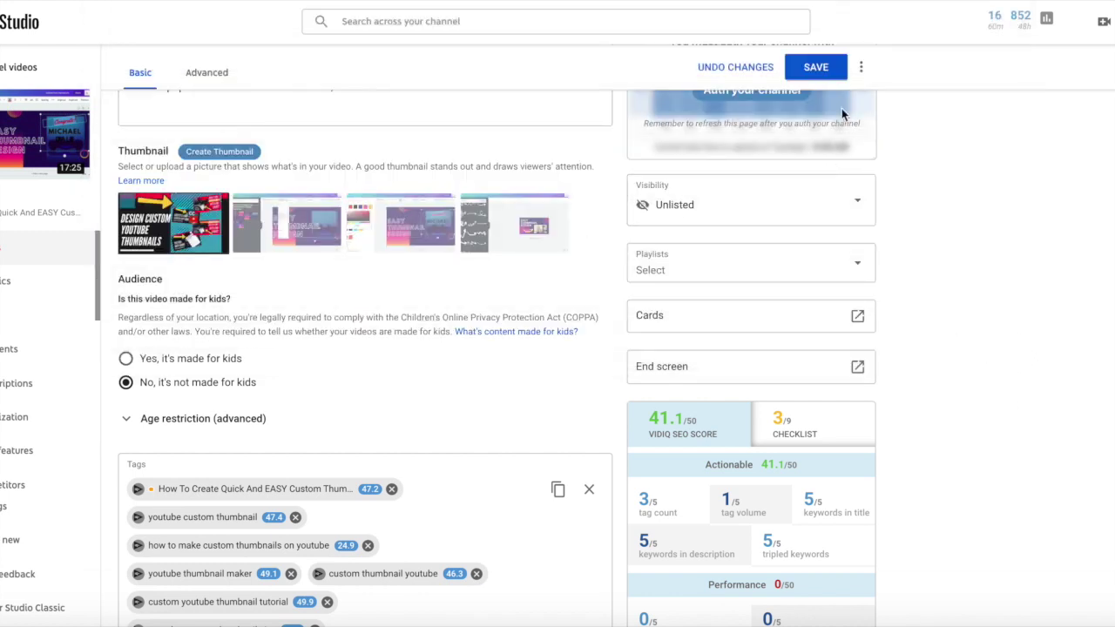
click(822, 67)
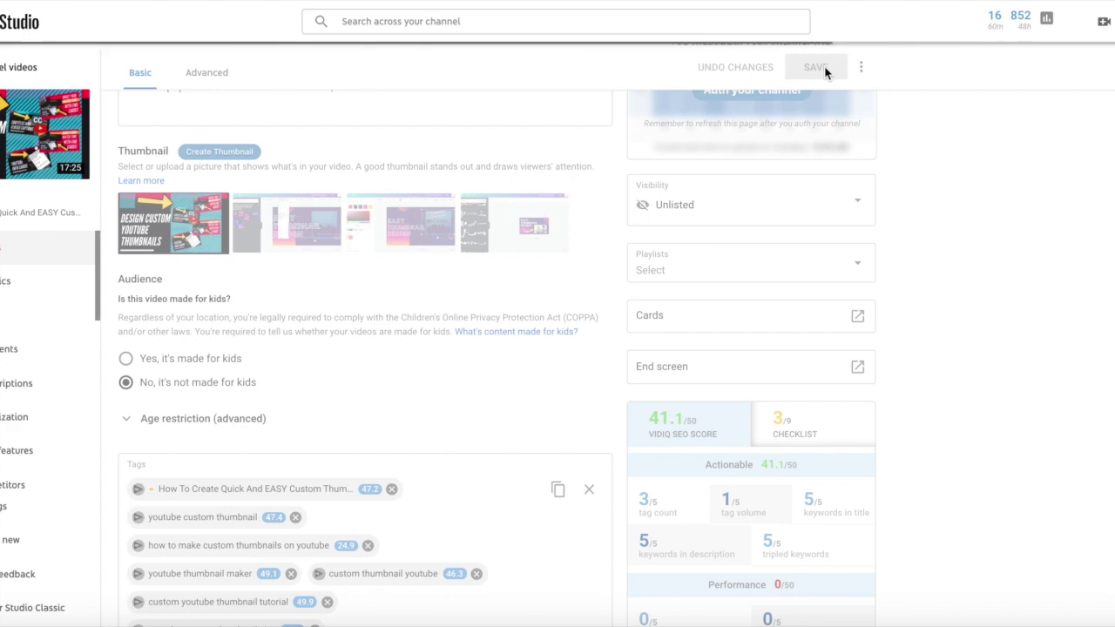
scroll(998, 355, up, 3)
scroll(997, 356, down, 2)
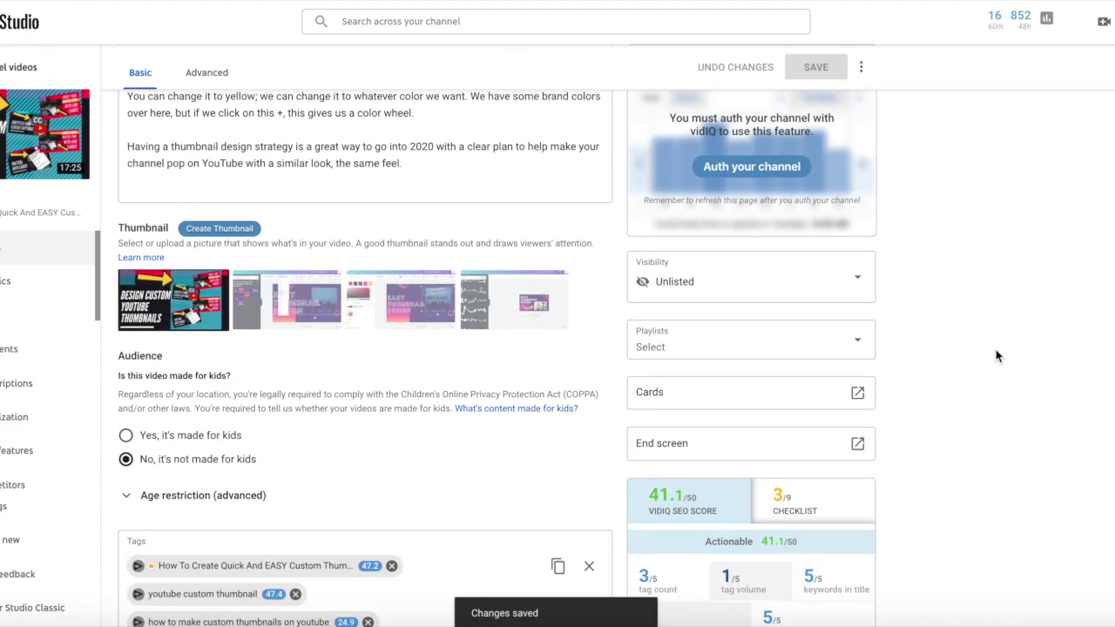
scroll(997, 355, up, 3)
scroll(998, 356, down, 4)
scroll(996, 351, up, 4)
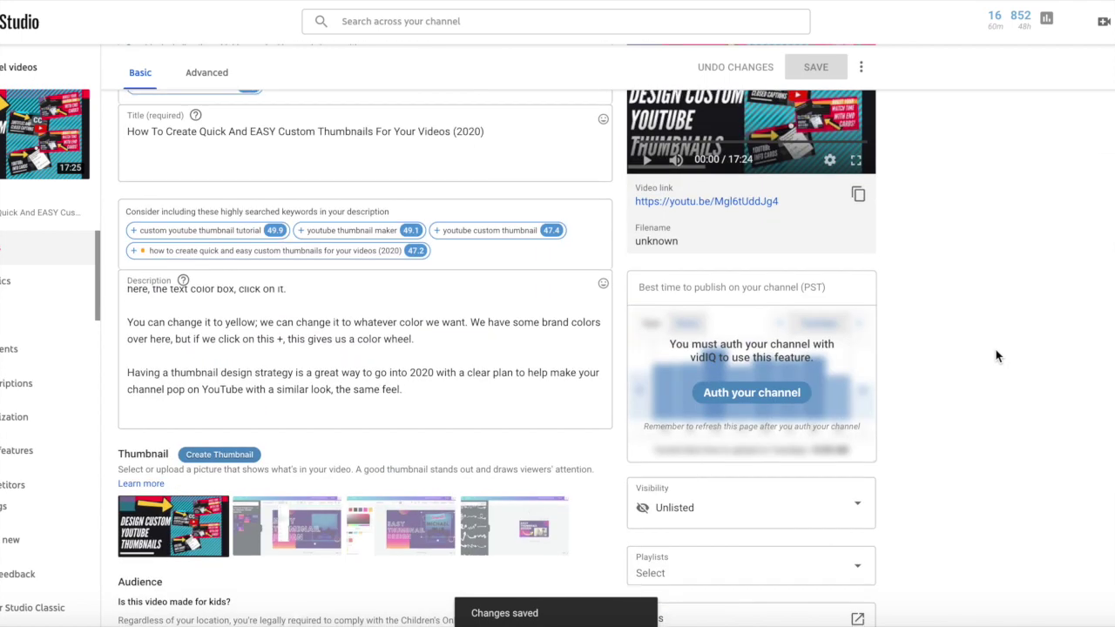
- Change the video's visibility to a scheduled public release on Nov 21, 2019 at 8:30 AM
scroll(996, 351, down, 3)
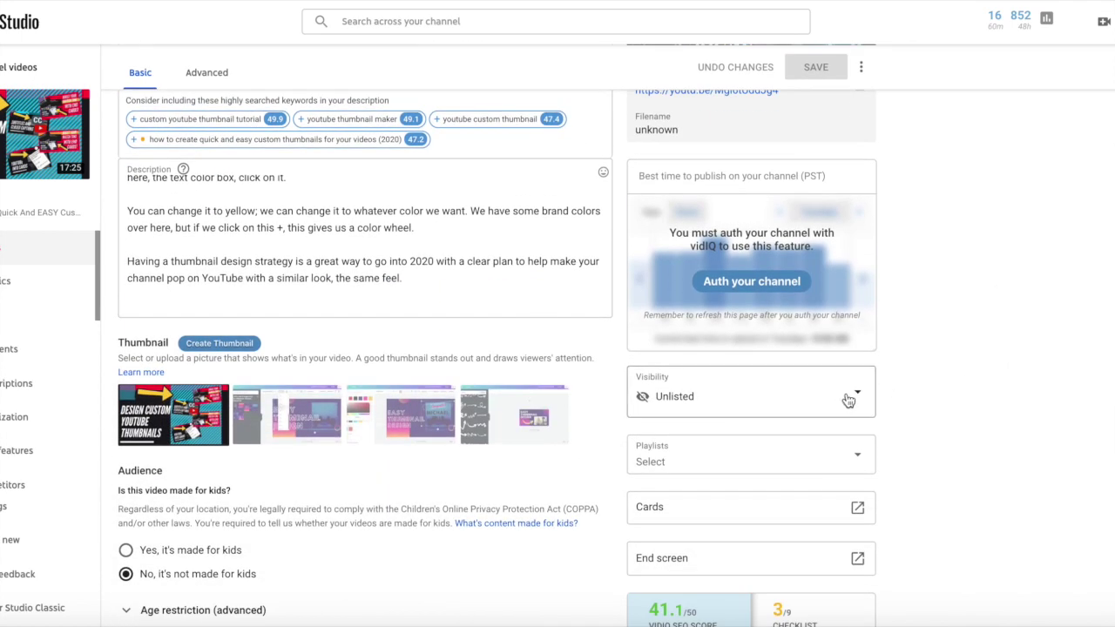
scroll(882, 396, down, 2)
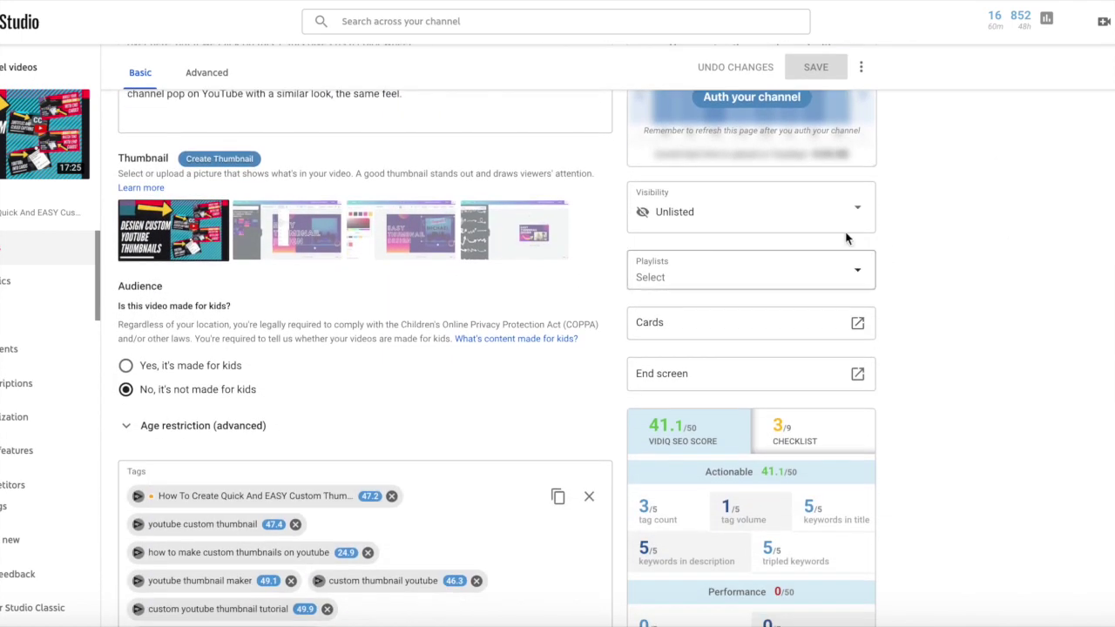
click(781, 224)
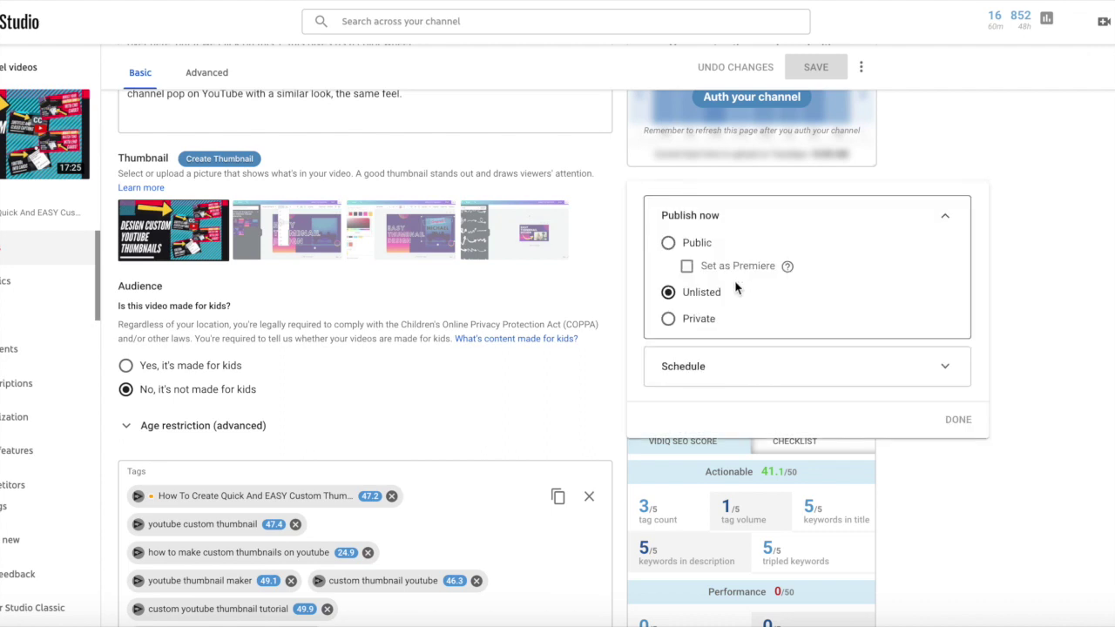
click(687, 370)
click(704, 322)
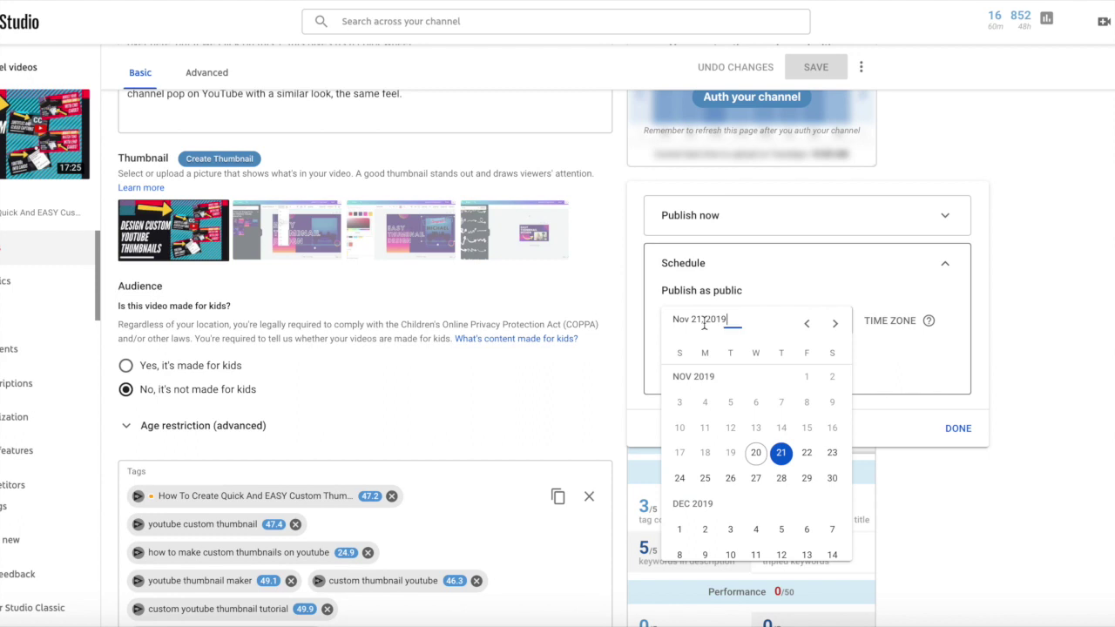
click(782, 453)
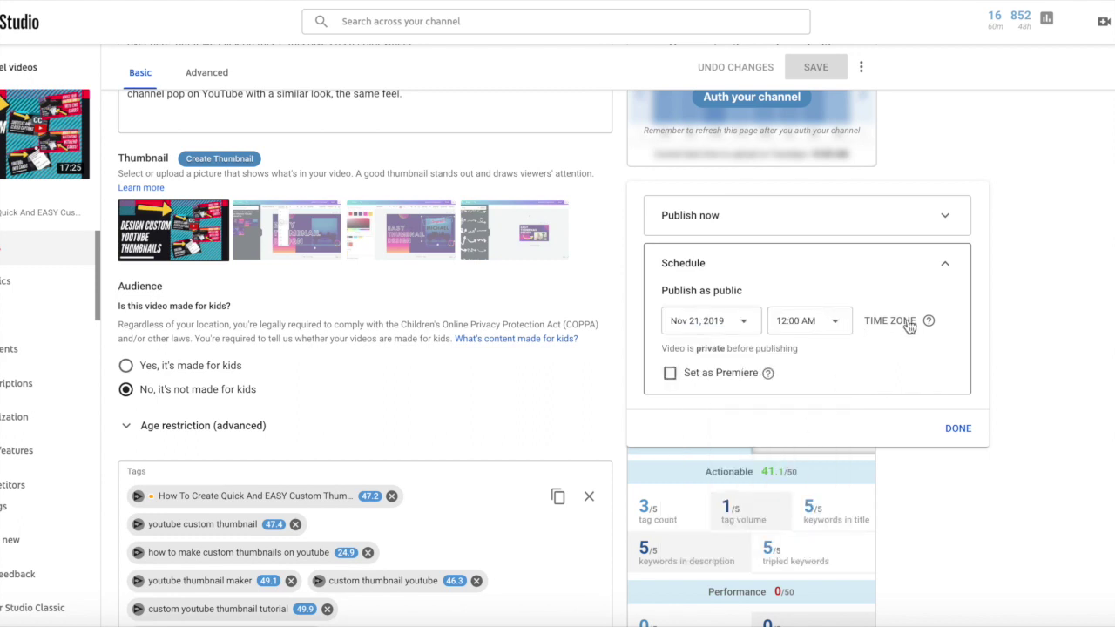
mouse_move(927, 322)
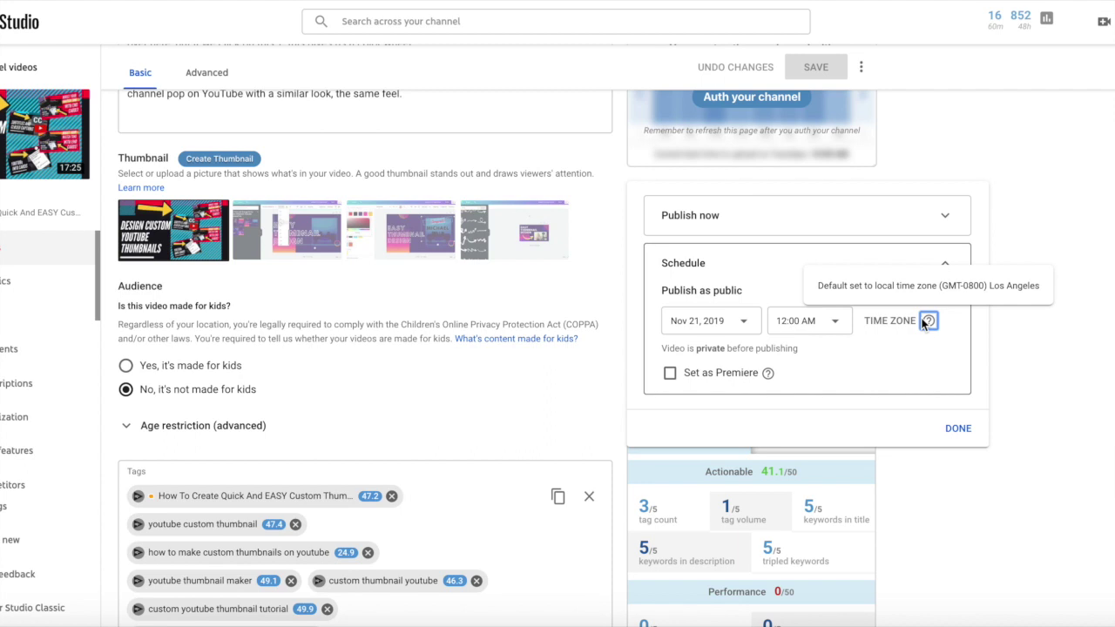
click(829, 322)
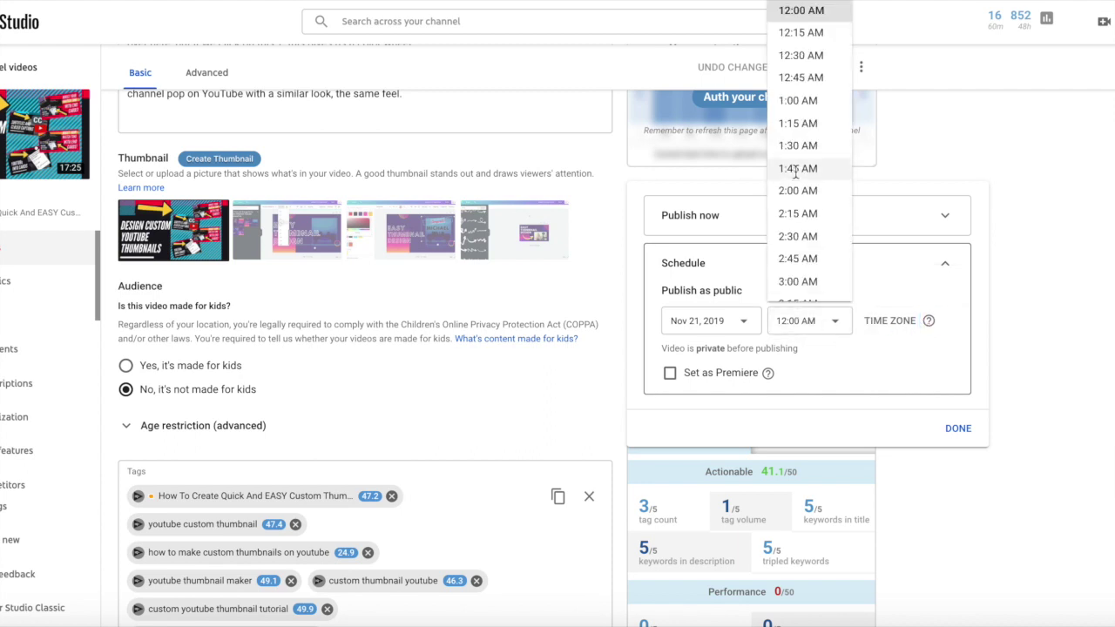
scroll(796, 171, down, 2)
scroll(795, 172, down, 4)
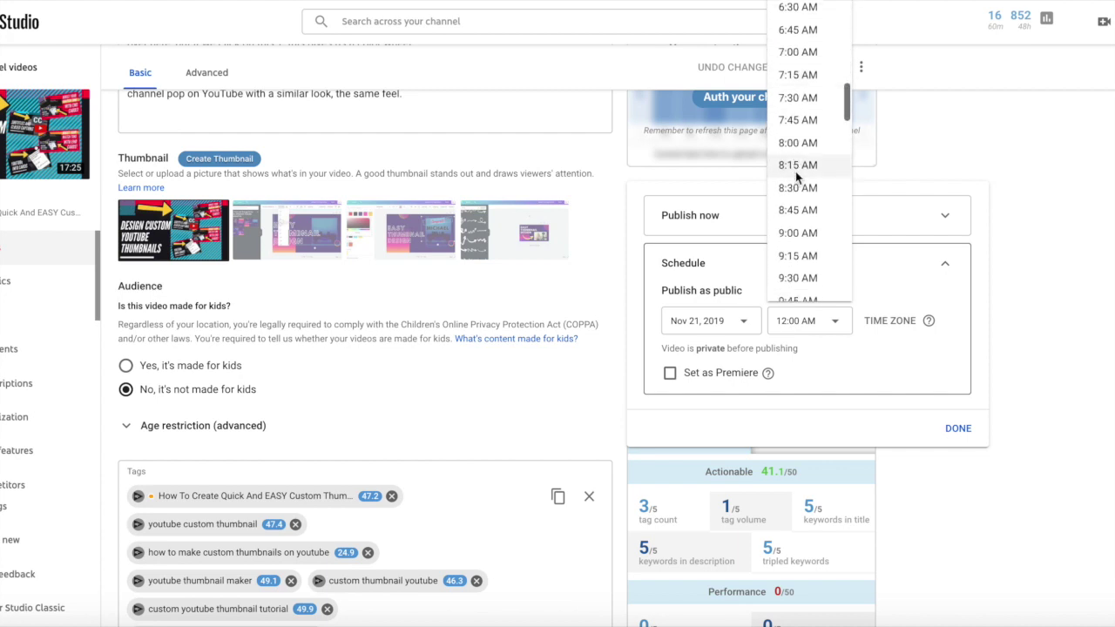
click(796, 192)
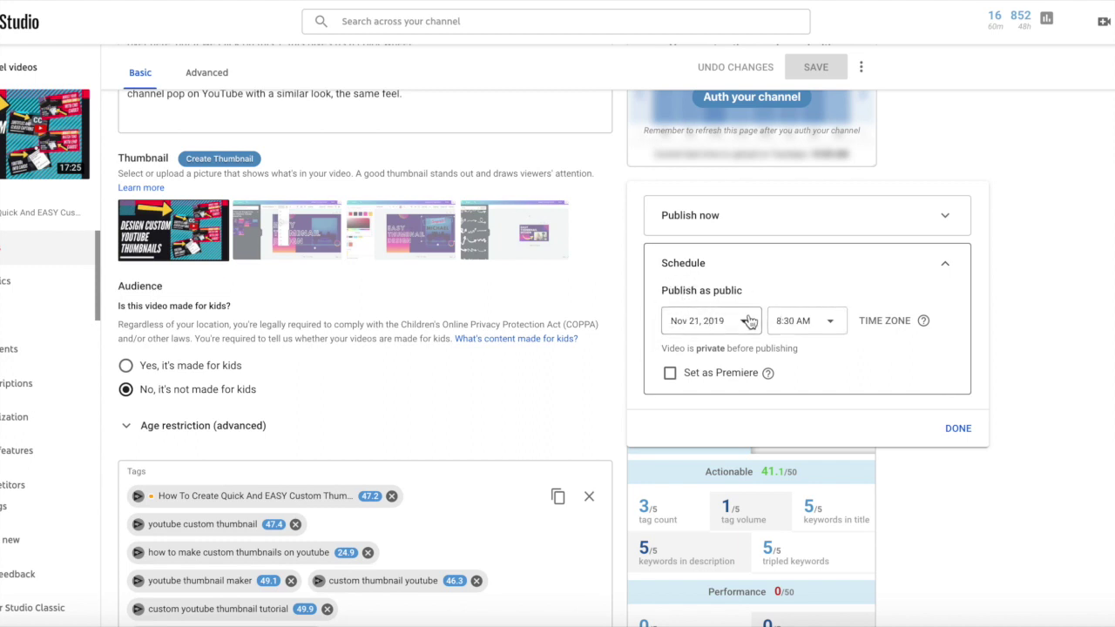
- Check the time zone options, then confirm the publishing schedule in local time and save the video details
click(914, 324)
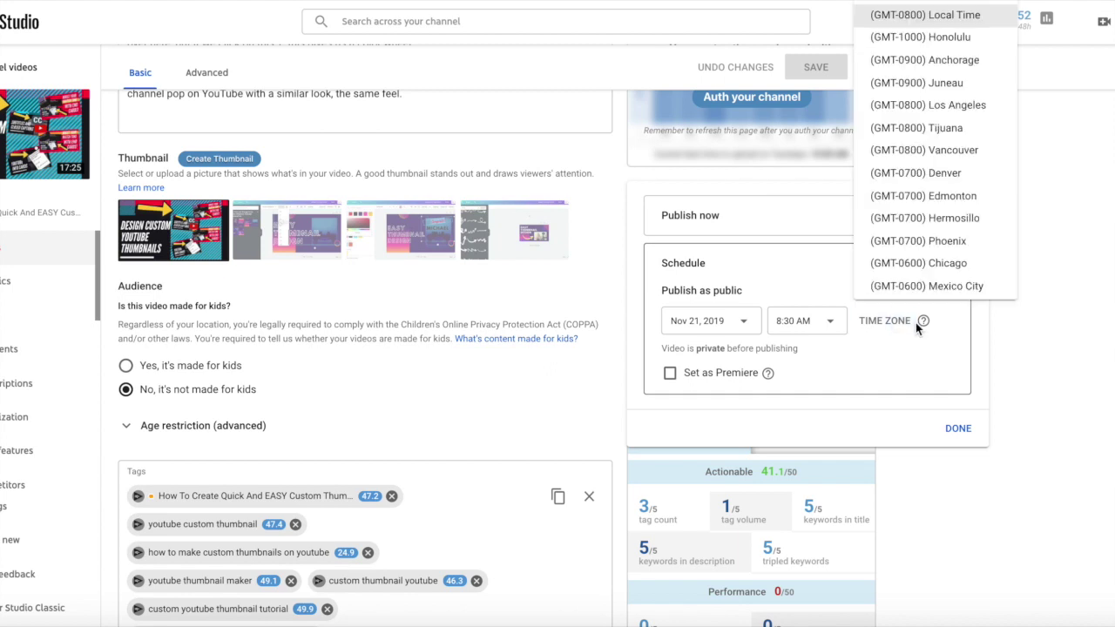
click(961, 430)
click(960, 431)
scroll(962, 435, up, 5)
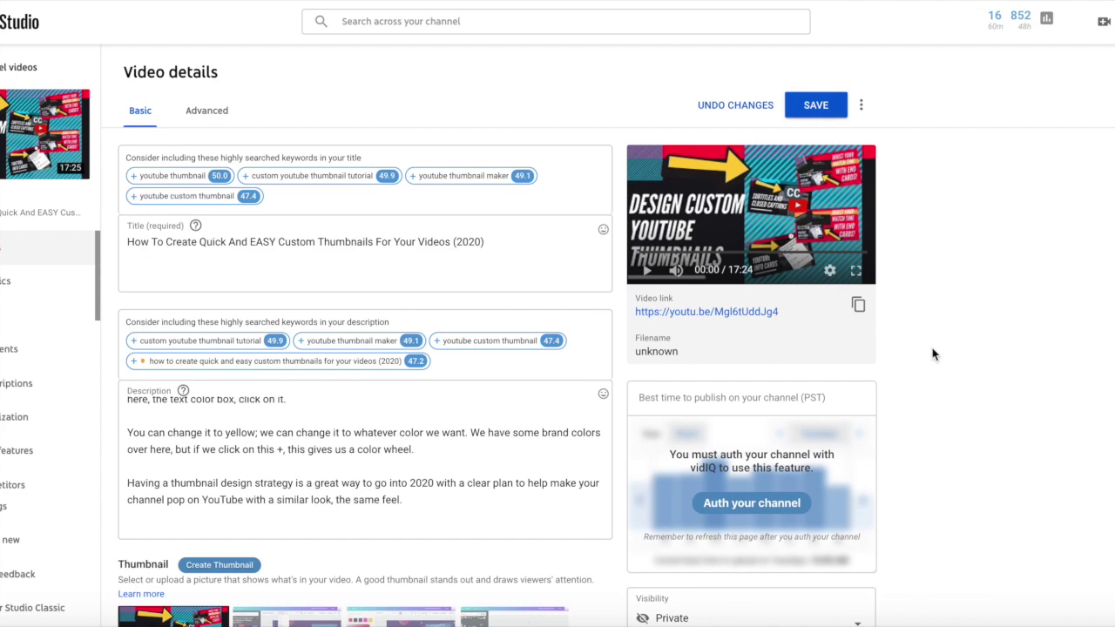
click(822, 104)
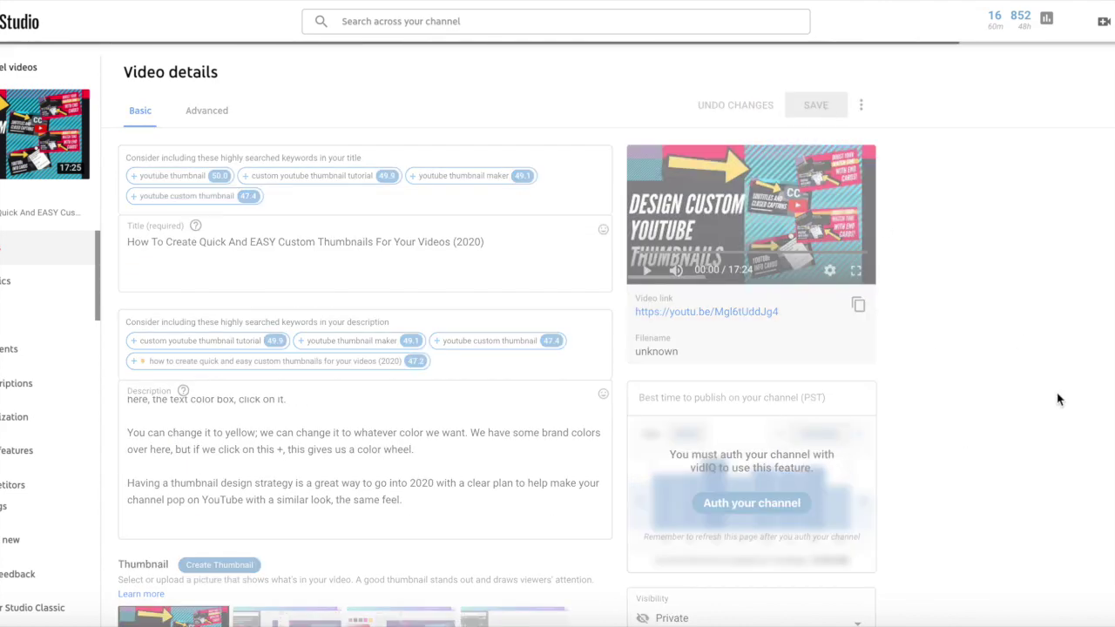